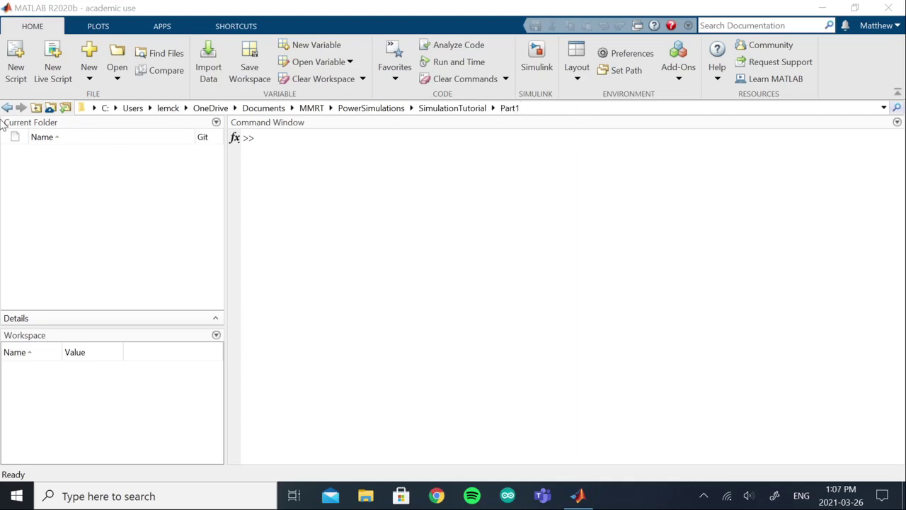
Set MATLAB's current folder to Part1 inside PowerSimulations > SimulationTutorial.
{"action": "left_click", "coordinate": [63, 113]}
{"action": "left_click", "coordinate": [65, 107]}
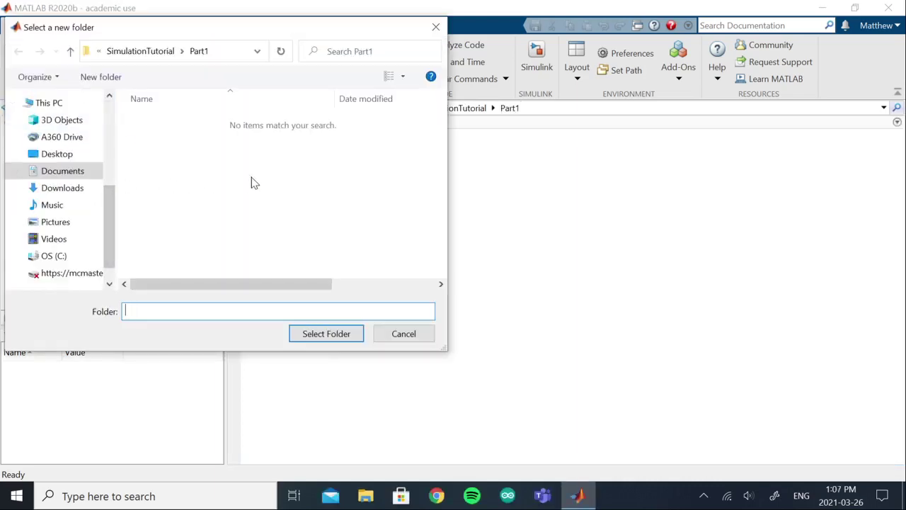
{"action": "left_click", "coordinate": [145, 52]}
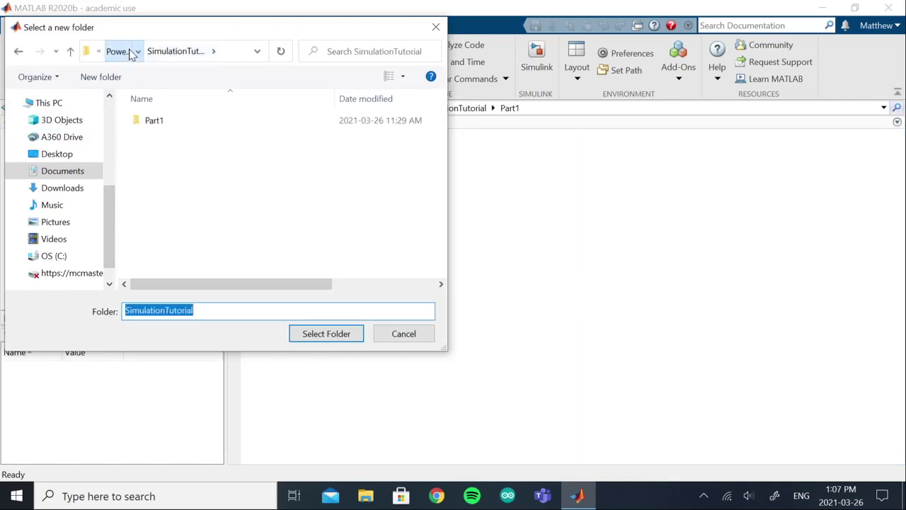
{"action": "left_click", "coordinate": [115, 51]}
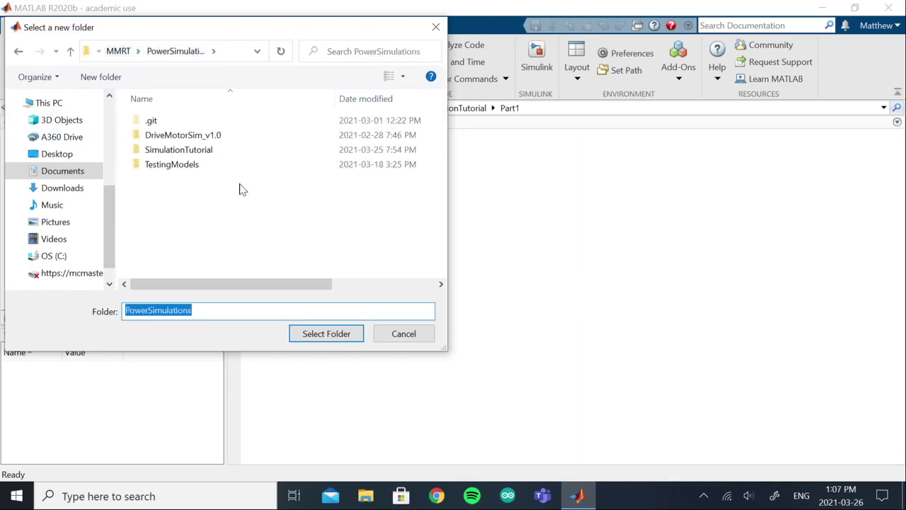
{"action": "double_click", "coordinate": [215, 151]}
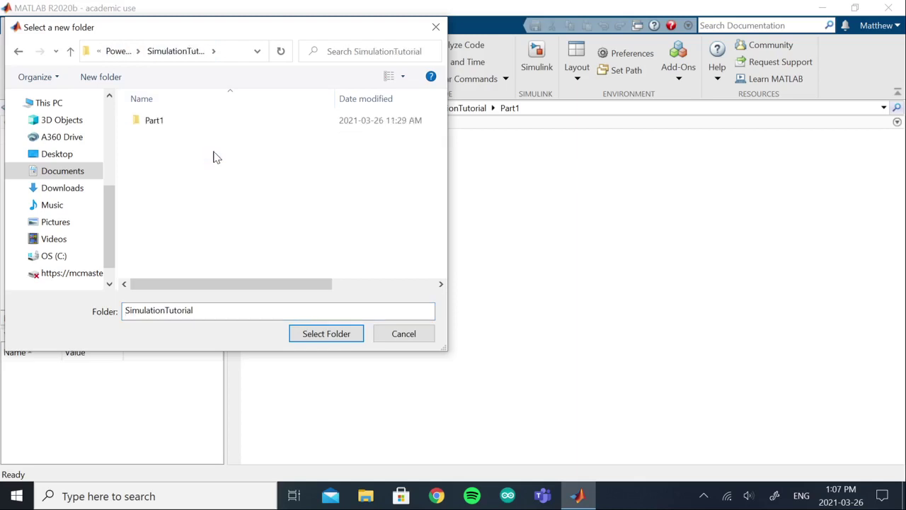
{"action": "double_click", "coordinate": [189, 124]}
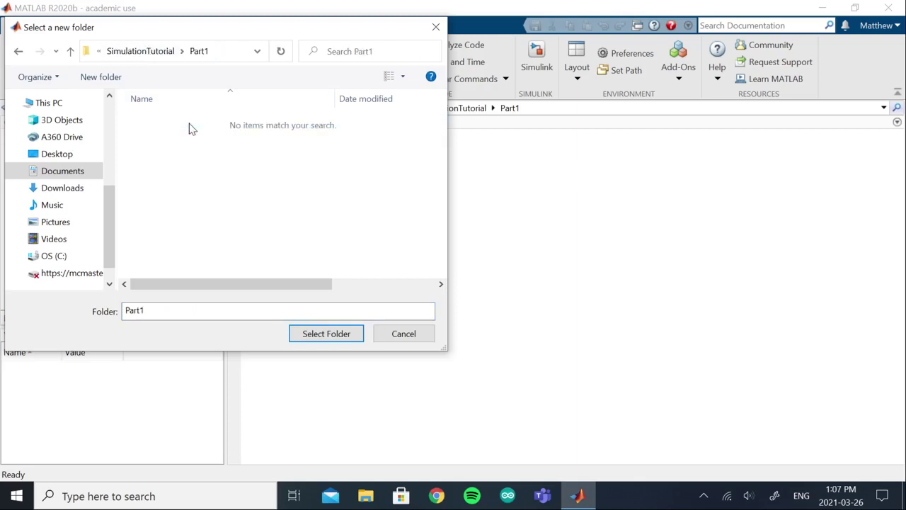
{"action": "left_click", "coordinate": [337, 334]}
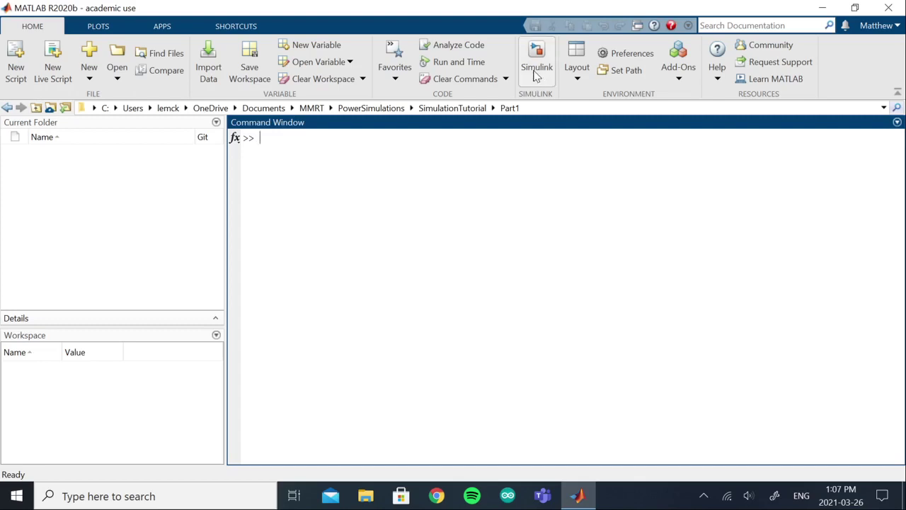
Start Simulink and create a new model from the Blank Model template.
{"action": "left_click", "coordinate": [534, 71]}
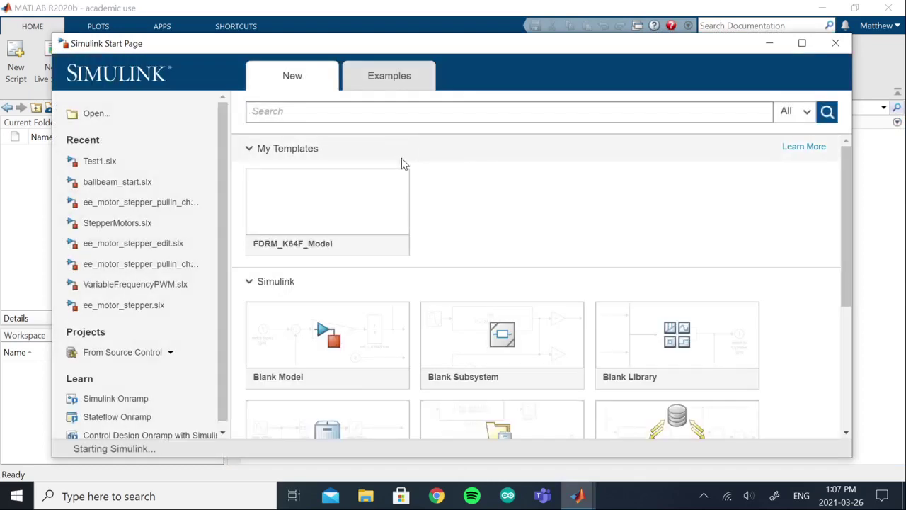
{"action": "mouse_move", "coordinate": [401, 183]}
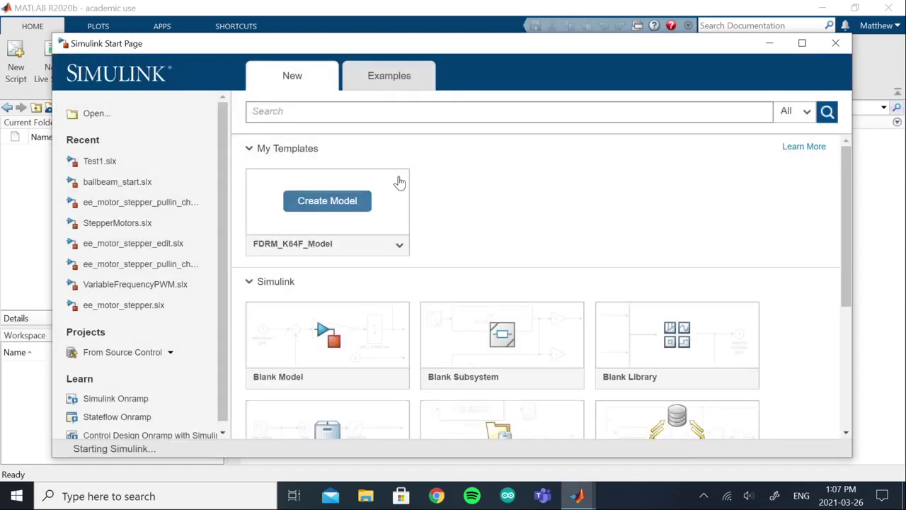
{"action": "left_click", "coordinate": [250, 149]}
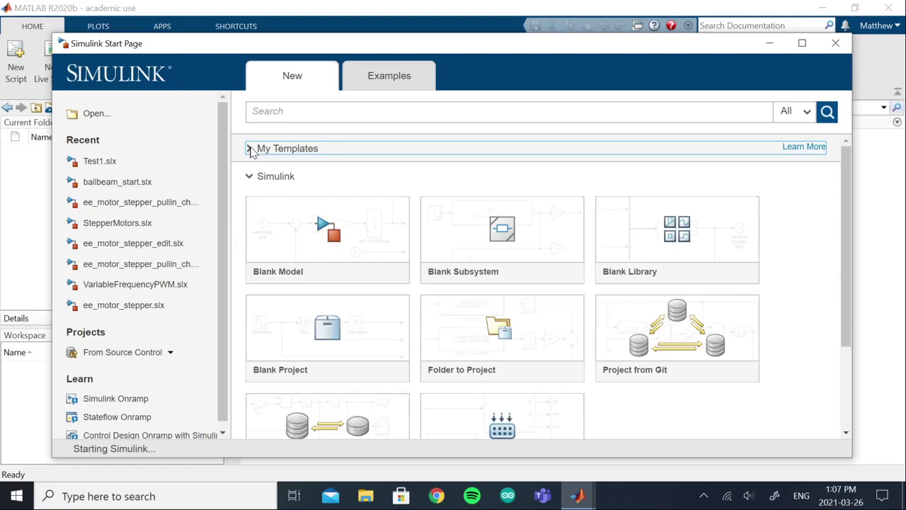
{"action": "left_click", "coordinate": [327, 228]}
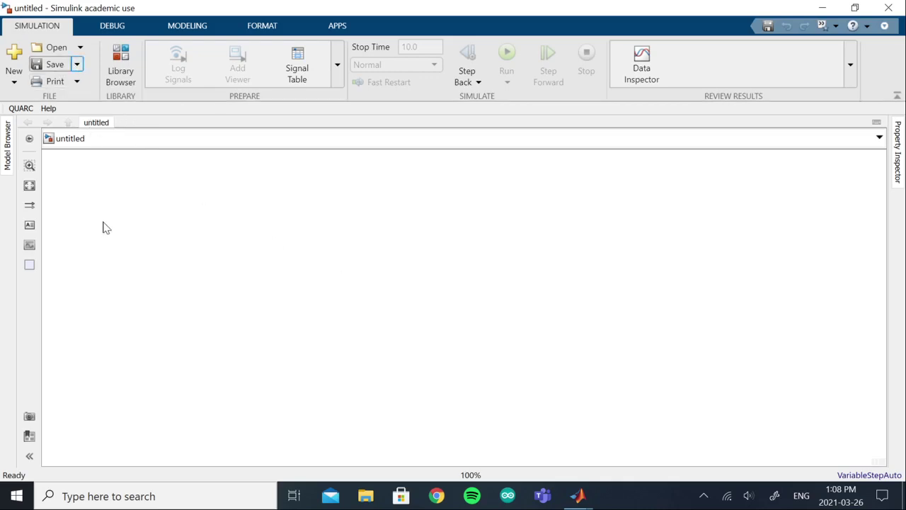
Save the new model in the Part1 folder as a Simulink model named wheelModel.
{"action": "left_click", "coordinate": [76, 64]}
{"action": "left_click", "coordinate": [73, 123]}
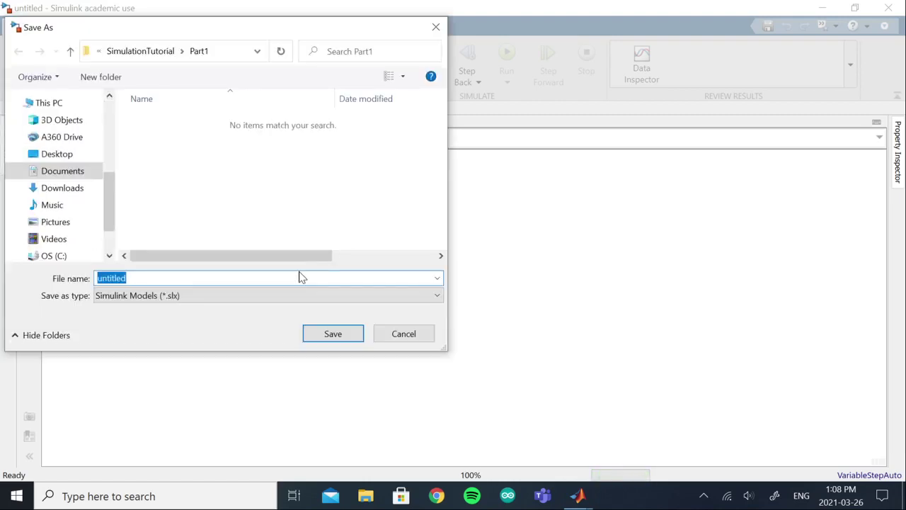
{"action": "type", "text": "whe"}
{"action": "key", "text": "BackSpace"}
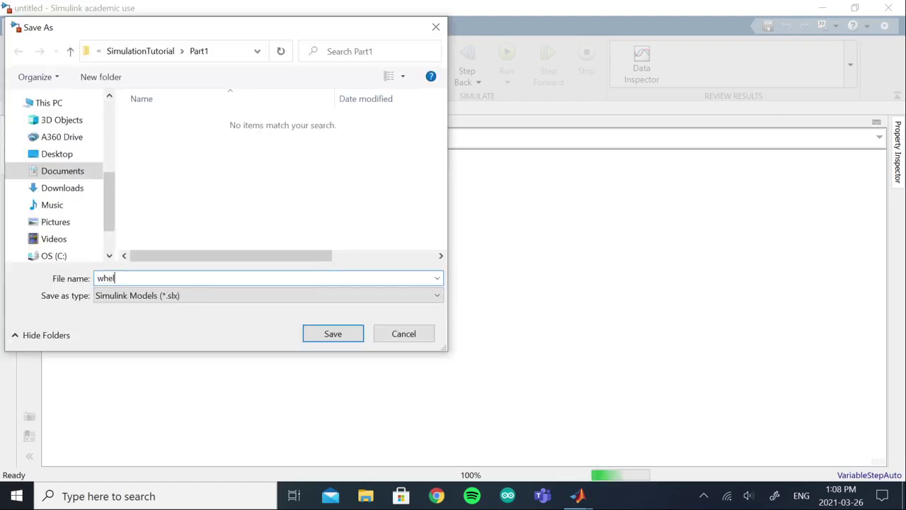
{"action": "type", "text": "elModel"}
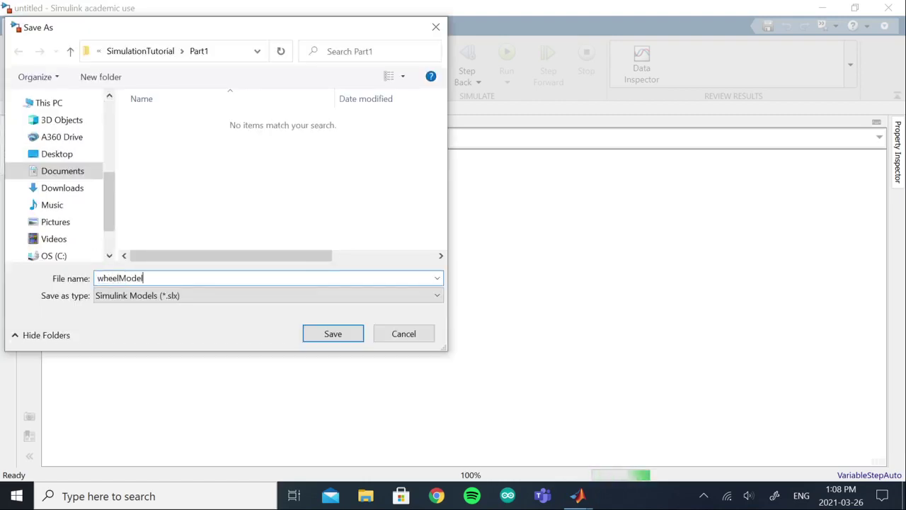
{"action": "key", "text": "Return"}
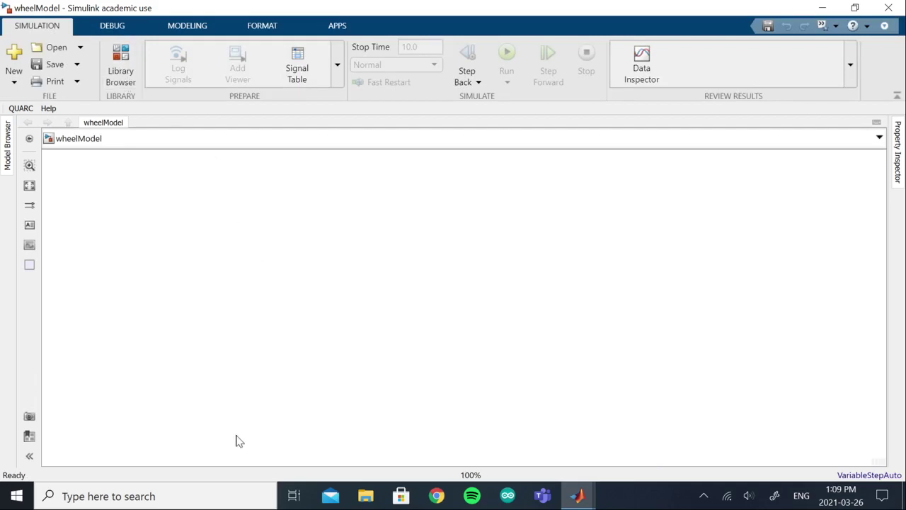
Browse the Simulink Sources library for the Step block, inspect its parameters, and close the library.
{"action": "left_click", "coordinate": [119, 71]}
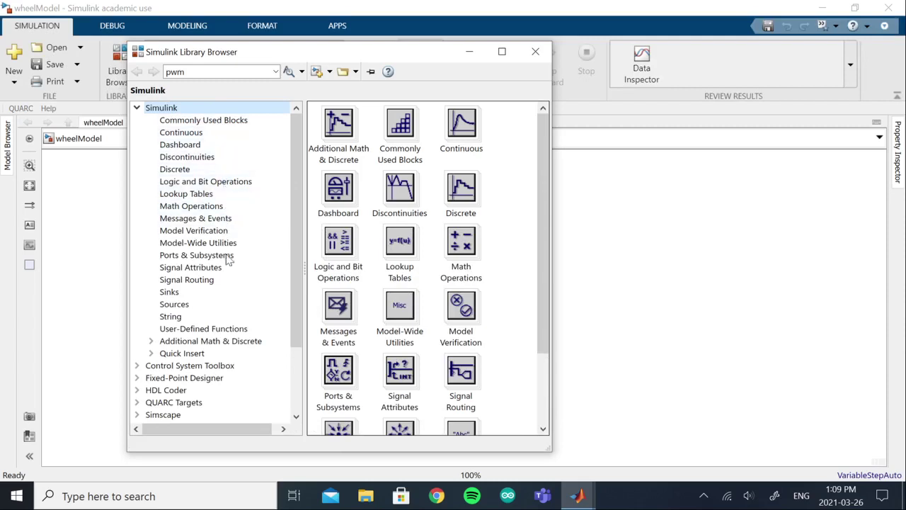
{"action": "left_click", "coordinate": [212, 305]}
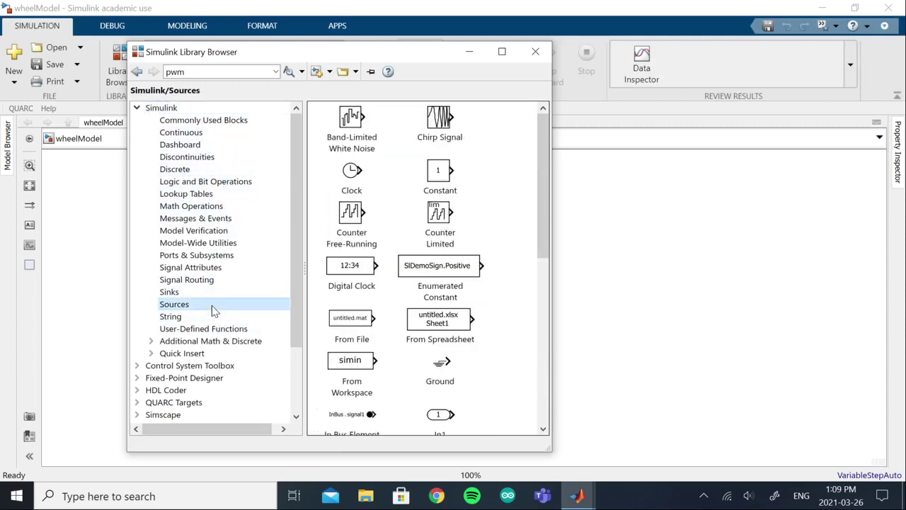
{"action": "scroll", "coordinate": [499, 239], "scroll_direction": "down", "scroll_amount": 1}
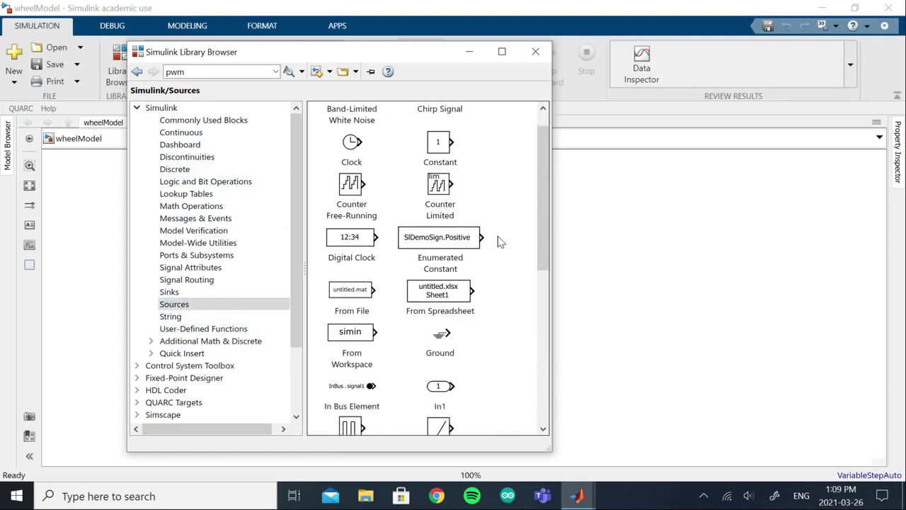
{"action": "scroll", "coordinate": [498, 239], "scroll_direction": "down", "scroll_amount": 5}
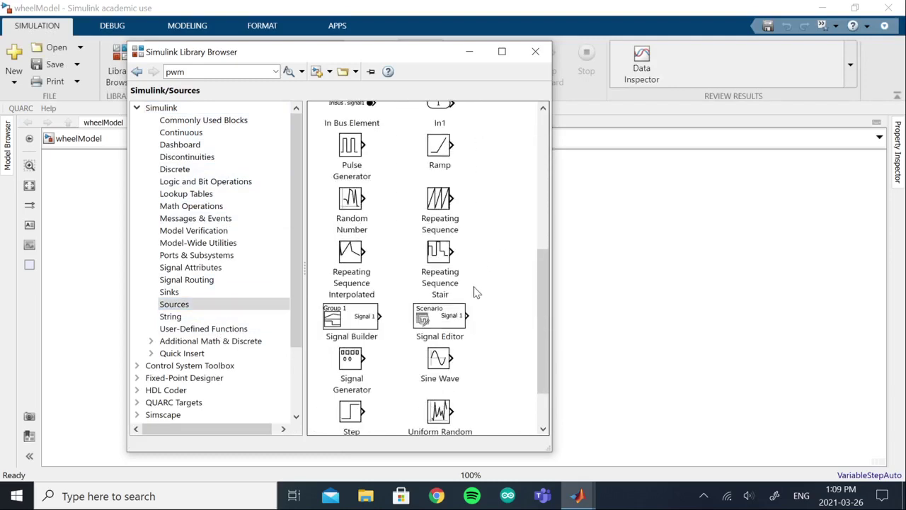
{"action": "scroll", "coordinate": [474, 289], "scroll_direction": "down", "scroll_amount": 1}
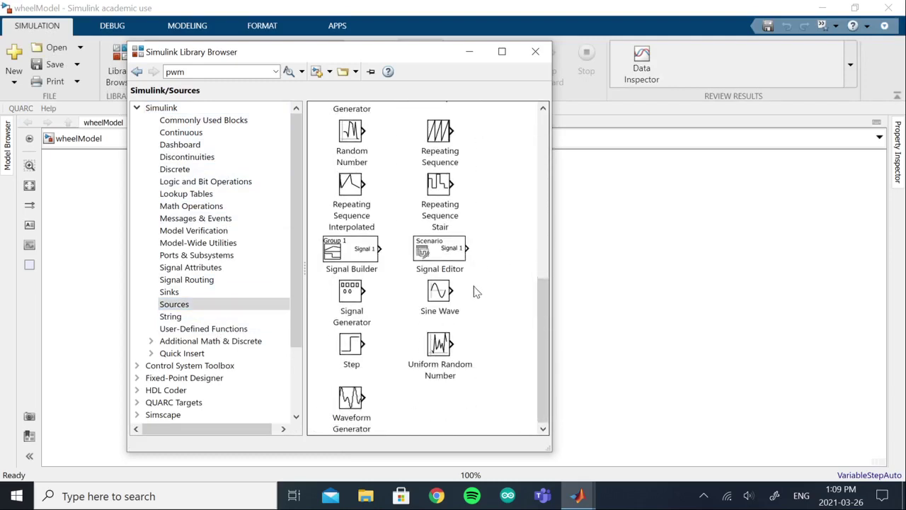
{"action": "left_click", "coordinate": [352, 354]}
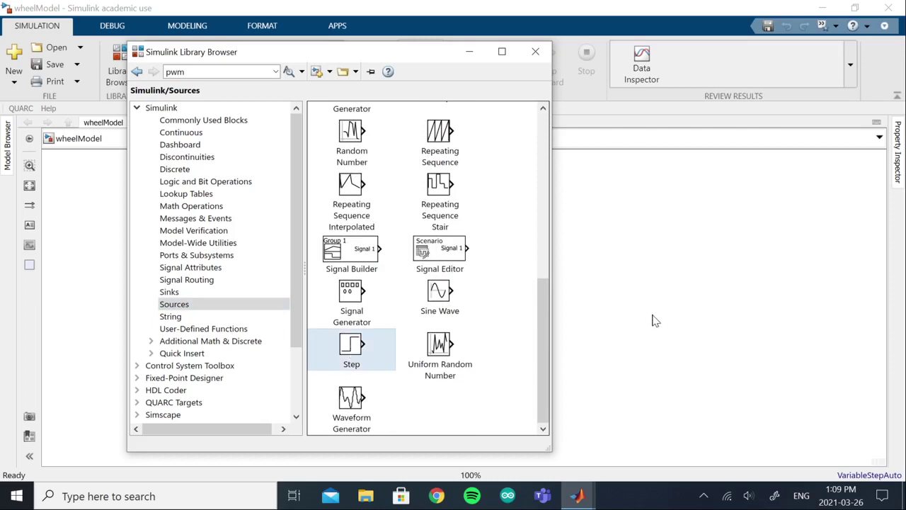
{"action": "double_click", "coordinate": [349, 342]}
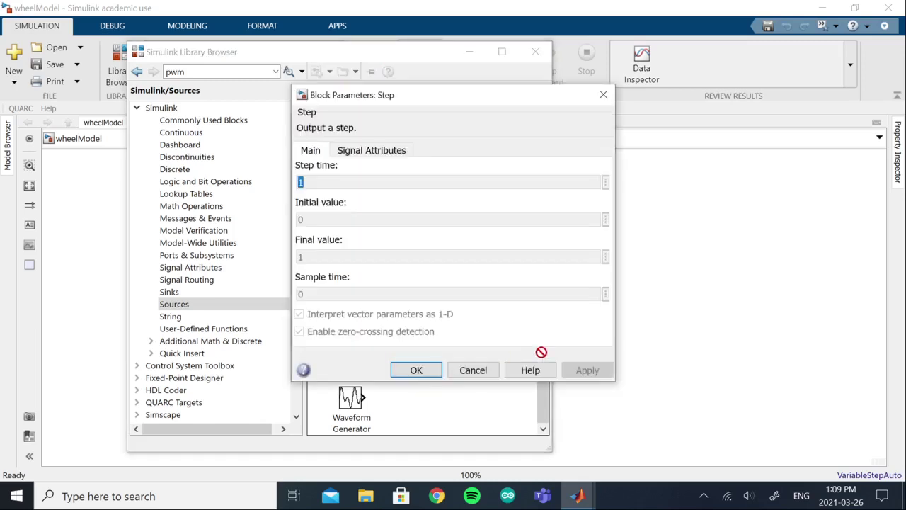
{"action": "left_click", "coordinate": [433, 371]}
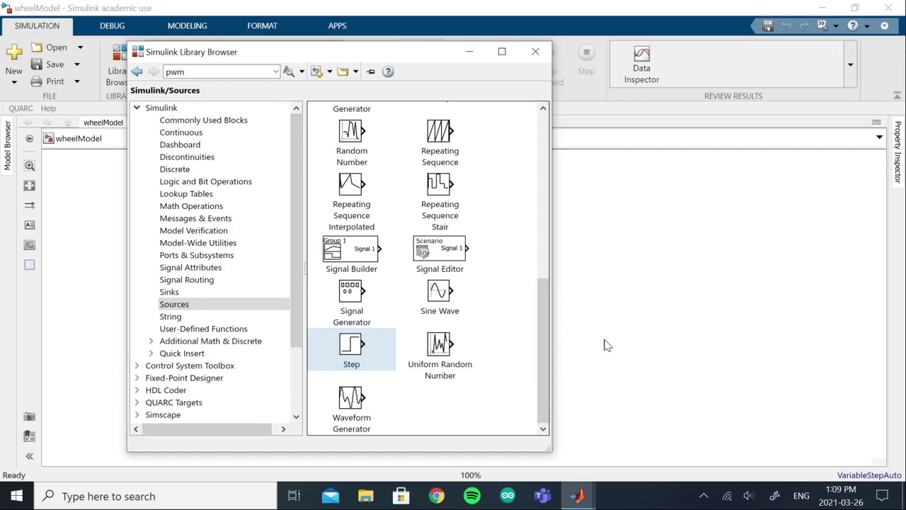
{"action": "scroll", "coordinate": [457, 326], "scroll_direction": "up", "scroll_amount": 4}
{"action": "scroll", "coordinate": [460, 323], "scroll_direction": "down", "scroll_amount": 3}
{"action": "left_click", "coordinate": [536, 51]}
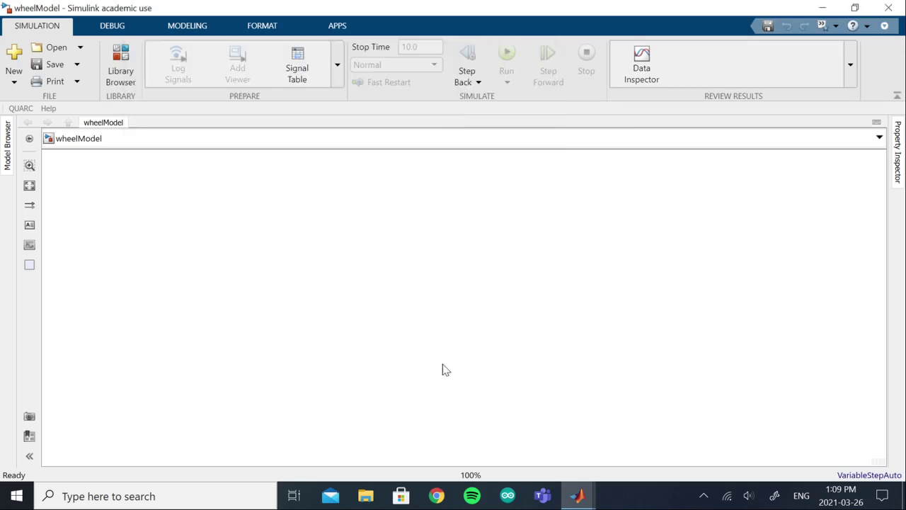
Add a Step block from Simulink/Sources to the model and place it in the left part of the canvas.
{"action": "double_click", "coordinate": [381, 314]}
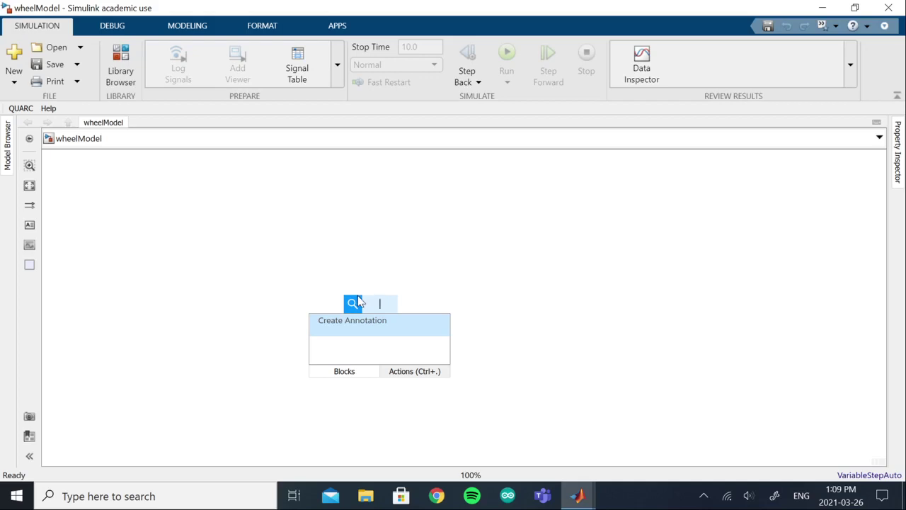
{"action": "type", "text": "st"}
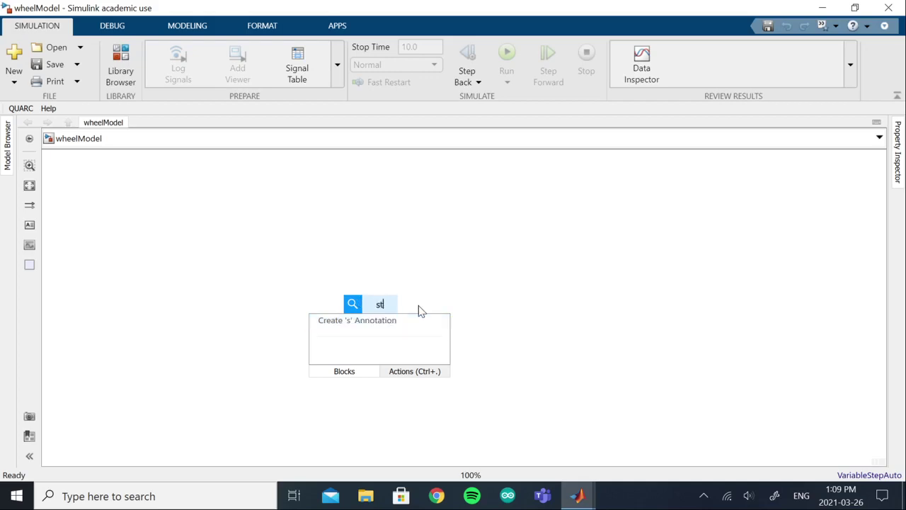
{"action": "type", "text": "ep"}
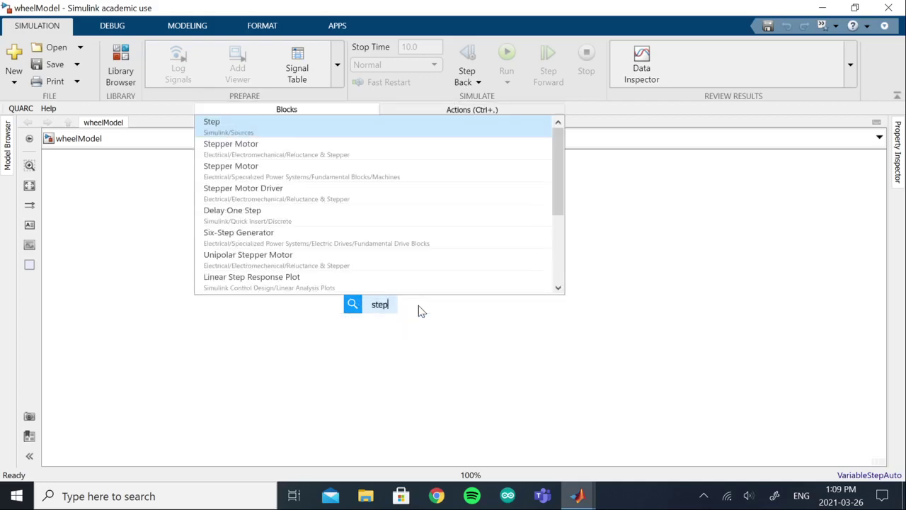
{"action": "left_click", "coordinate": [227, 124]}
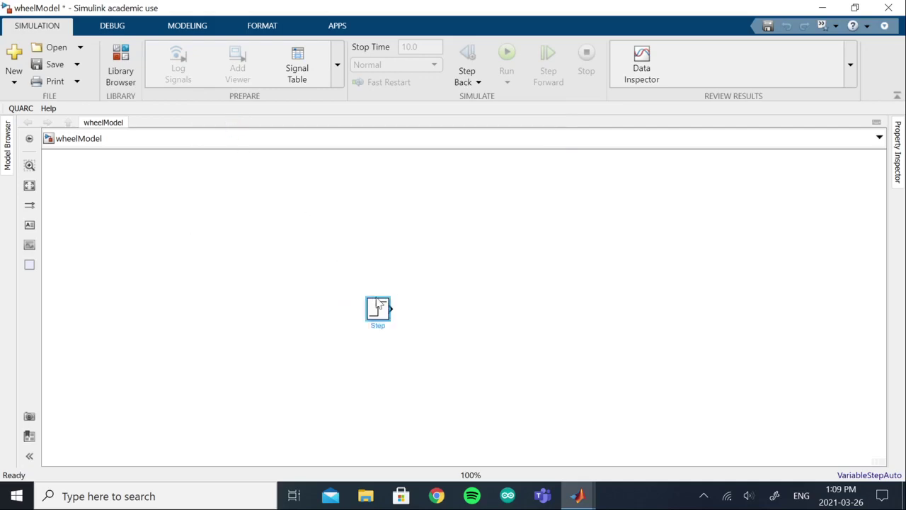
{"action": "left_click_drag", "start_coordinate": [381, 312], "coordinate": [247, 282]}
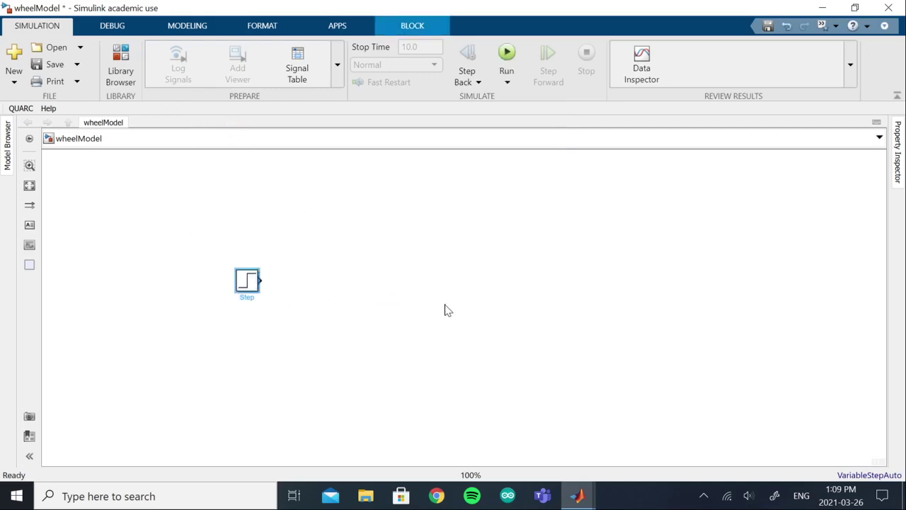
{"action": "left_click", "coordinate": [331, 293]}
Review the placed Step block's step time, initial value and final value, keeping the defaults.
{"action": "left_click", "coordinate": [251, 290]}
{"action": "double_click", "coordinate": [249, 290]}
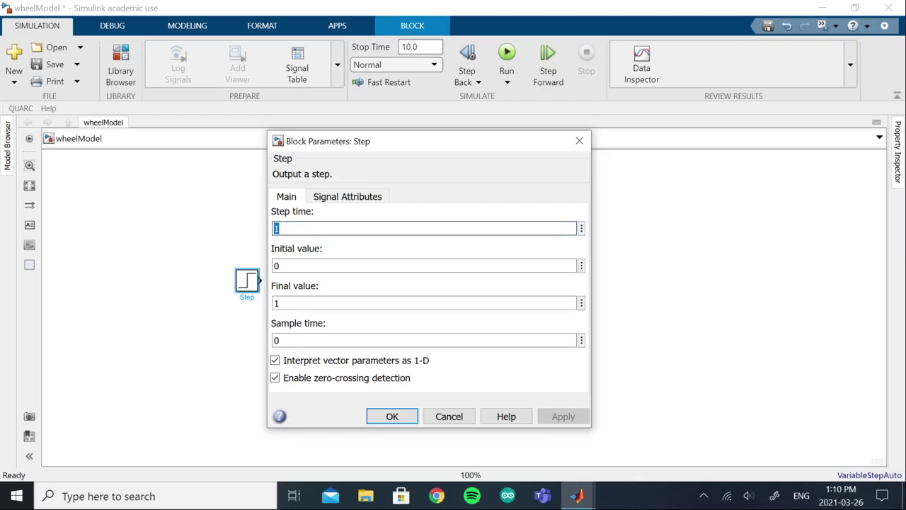
{"action": "key", "text": "Tab"}
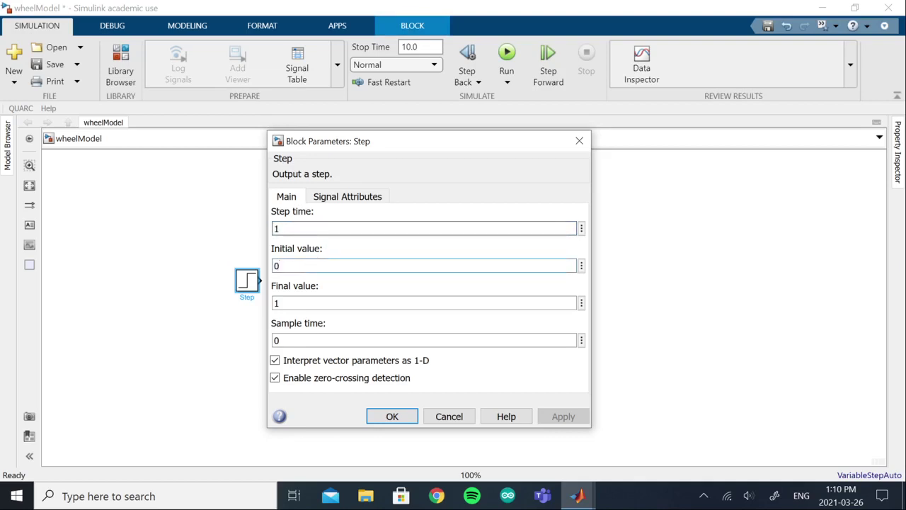
{"action": "key", "text": "shift+Tab"}
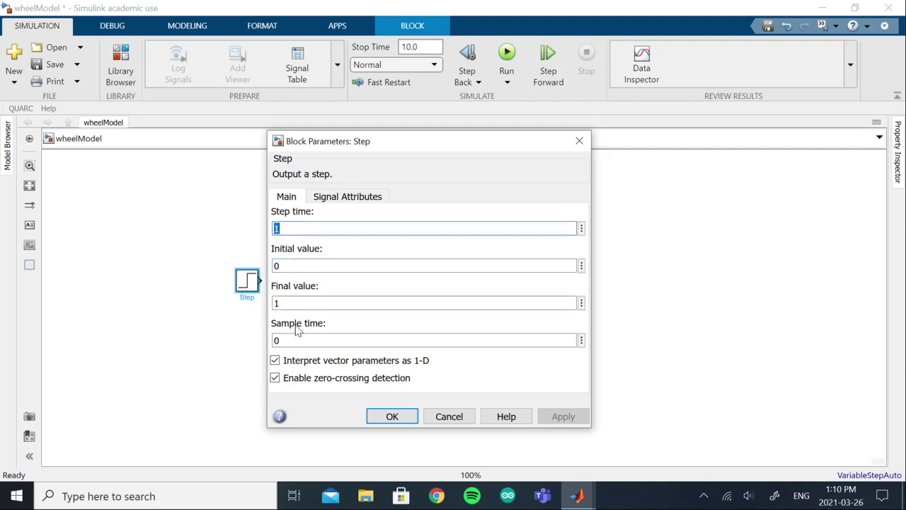
{"action": "left_click", "coordinate": [277, 303]}
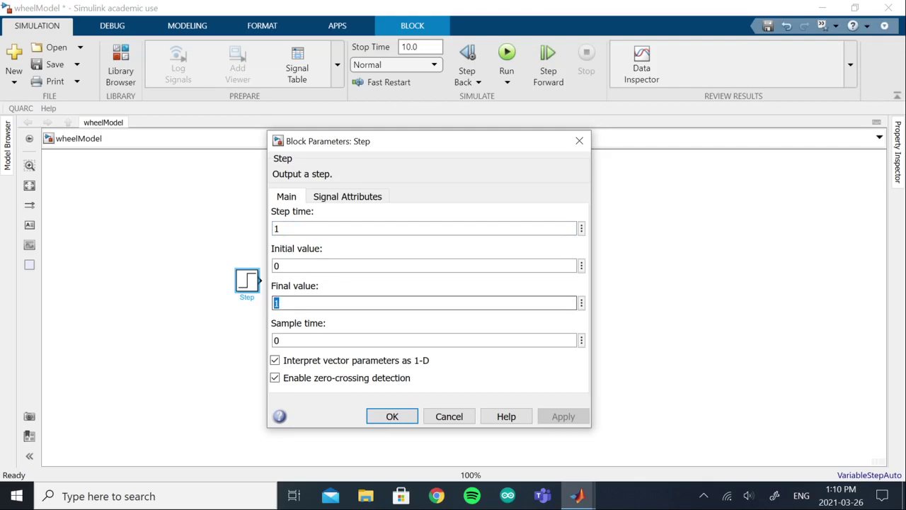
{"action": "left_click", "coordinate": [401, 416]}
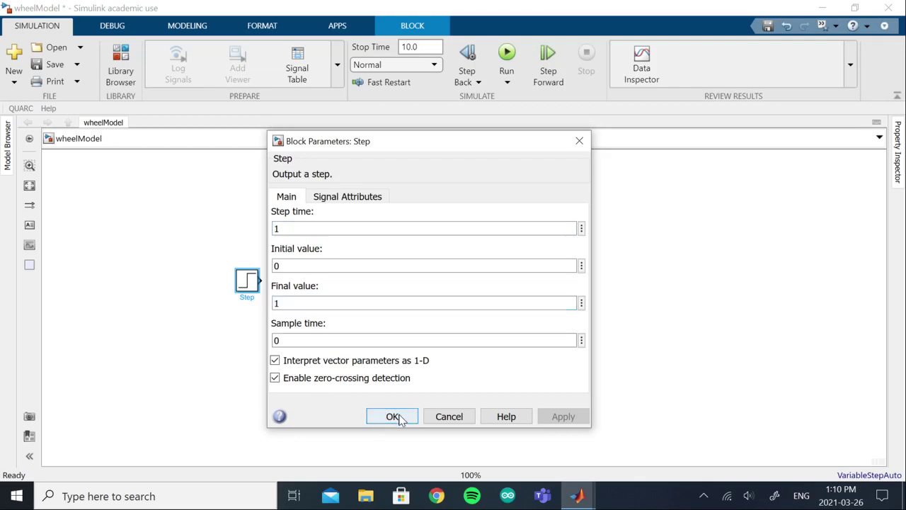
{"action": "left_click", "coordinate": [374, 290]}
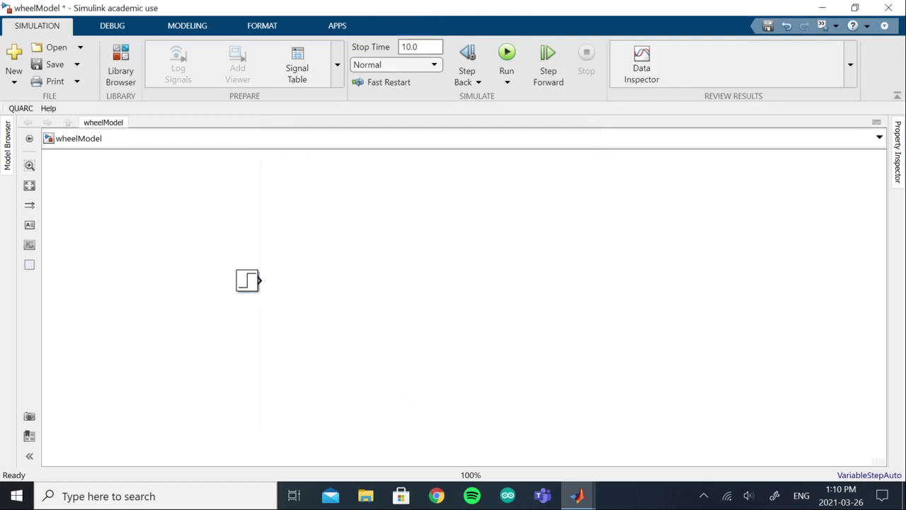
Set the simulation stop time to 4 and save the model.
{"action": "left_click", "coordinate": [418, 46]}
{"action": "type", "text": "4"}
{"action": "key", "text": "ctrl+s"}
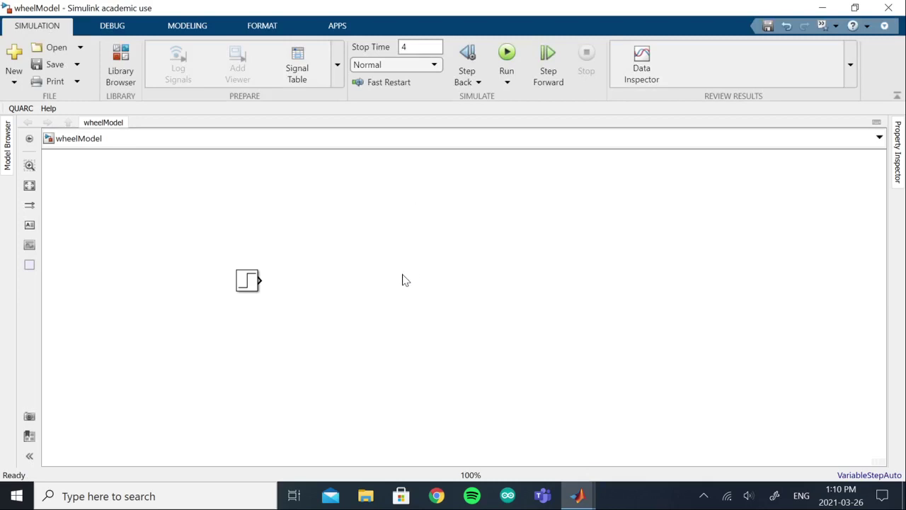
Add a Scope block to the right of the Step block and connect the Step output to the Scope input.
{"action": "double_click", "coordinate": [416, 289]}
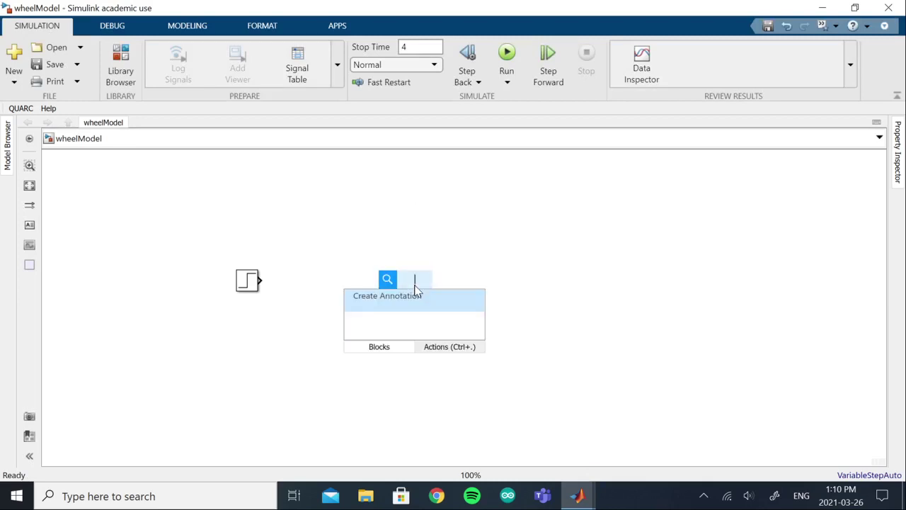
{"action": "type", "text": "scope"}
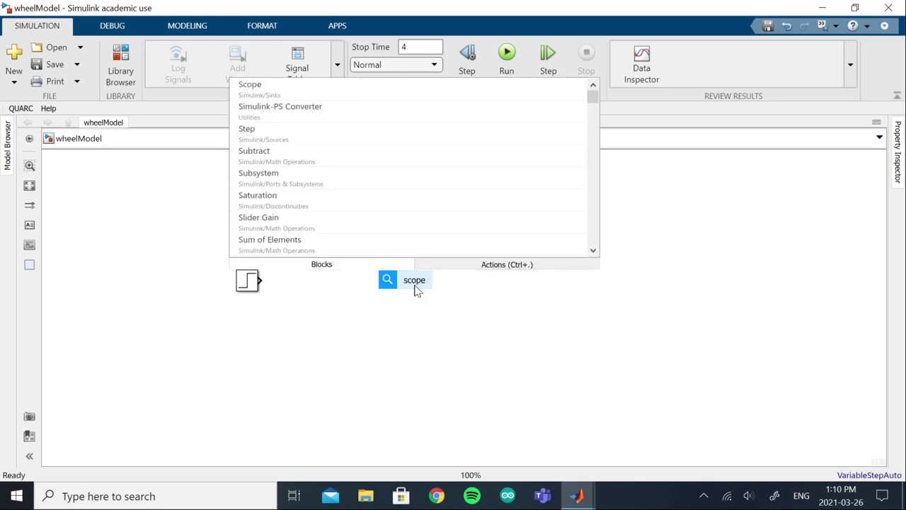
{"action": "key", "text": "Return"}
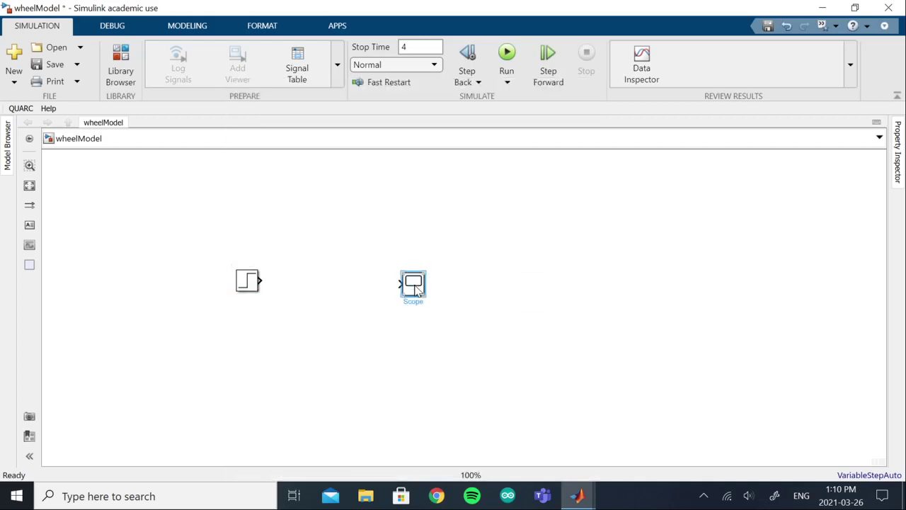
{"action": "left_click_drag", "start_coordinate": [417, 290], "coordinate": [374, 284]}
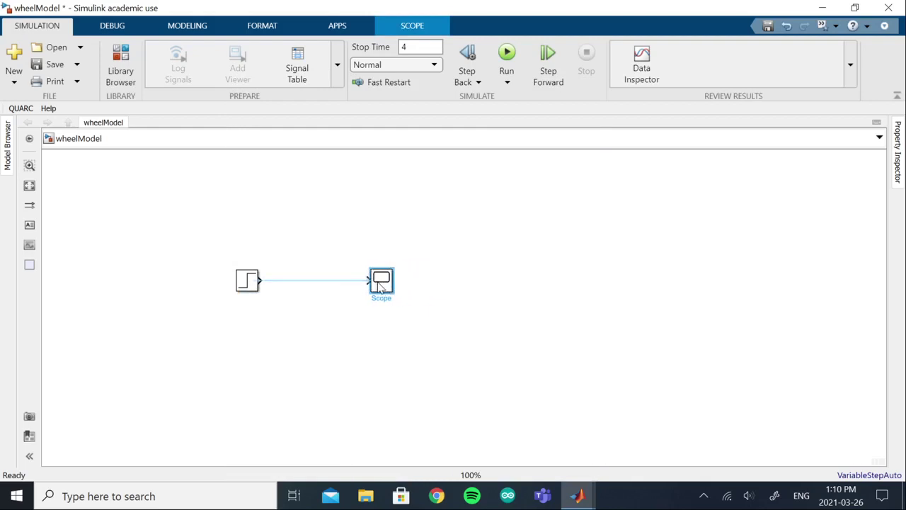
{"action": "left_click", "coordinate": [300, 282]}
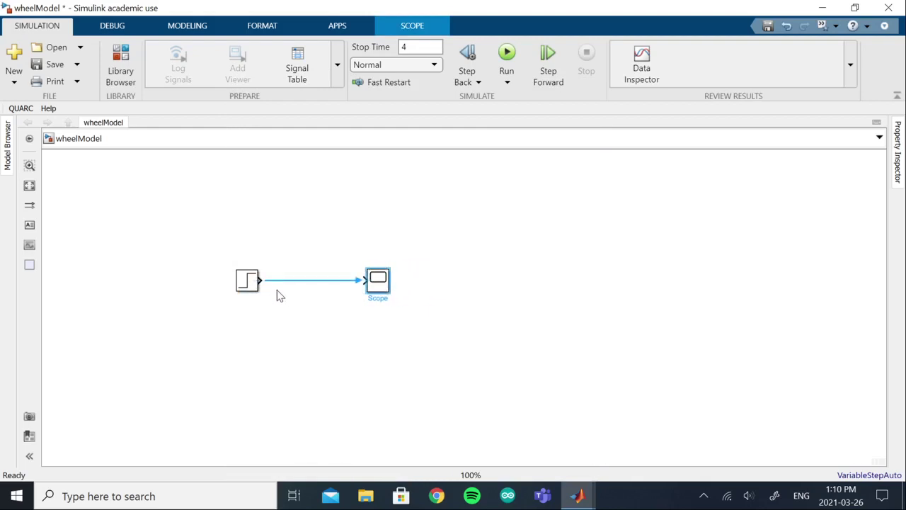
{"action": "left_click", "coordinate": [326, 265]}
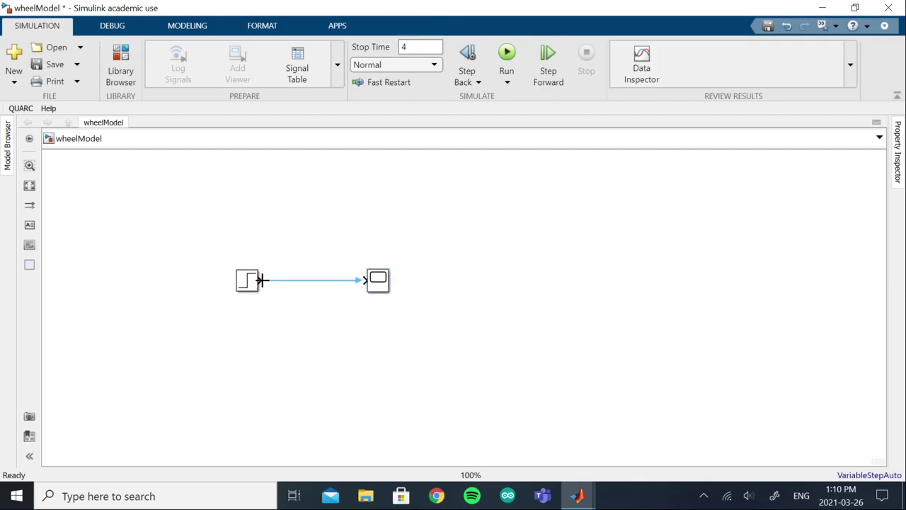
{"action": "left_click_drag", "start_coordinate": [259, 279], "coordinate": [376, 279]}
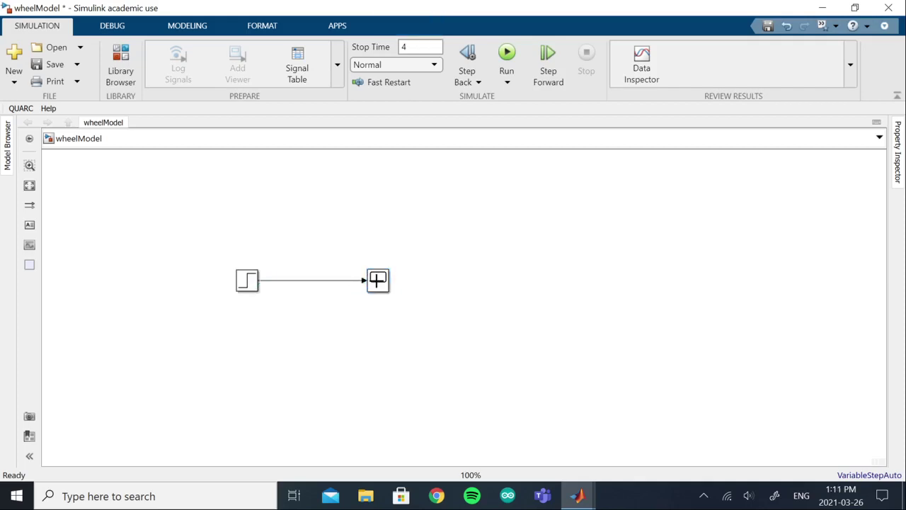
Save the model with the connected Step and Scope blocks and run the simulation.
{"action": "left_click", "coordinate": [247, 284]}
{"action": "scroll", "coordinate": [247, 284], "scroll_direction": "up", "scroll_amount": 3}
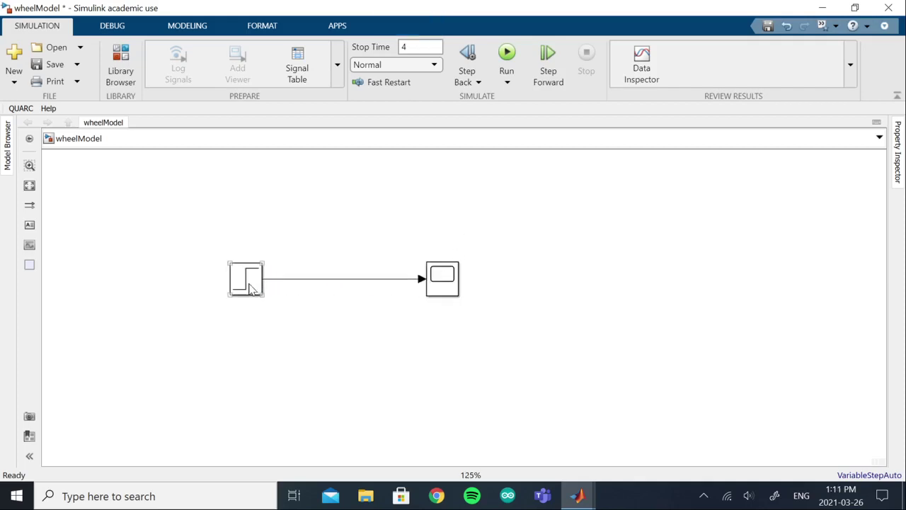
{"action": "scroll", "coordinate": [311, 301], "scroll_direction": "up", "scroll_amount": 2}
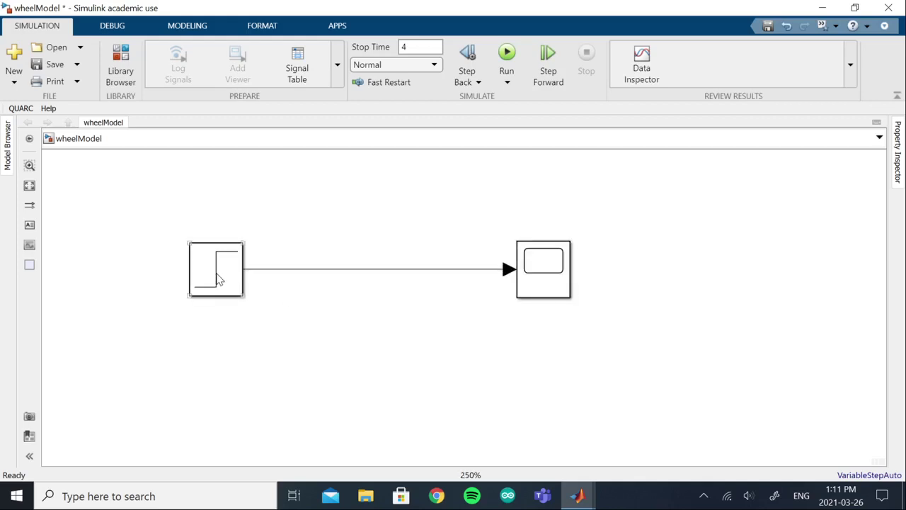
{"action": "left_click", "coordinate": [525, 275]}
{"action": "key", "text": "ctrl+s"}
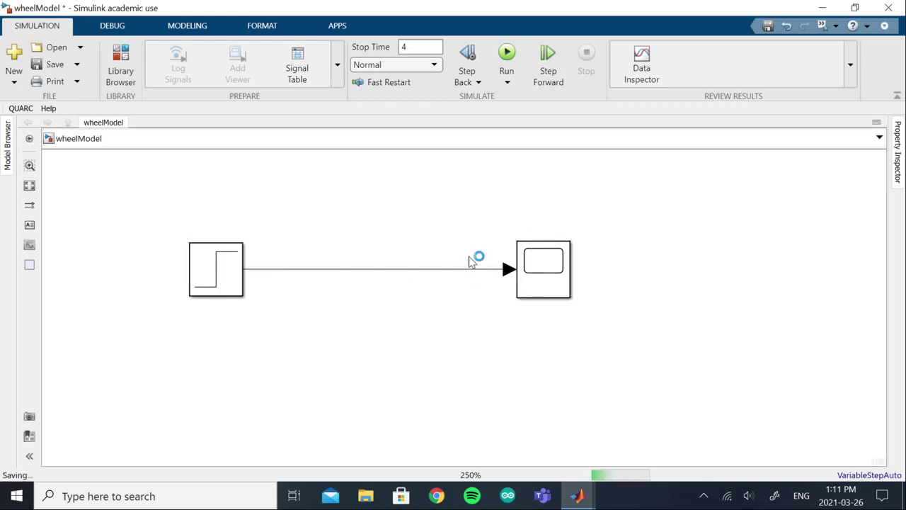
{"action": "left_click", "coordinate": [507, 54]}
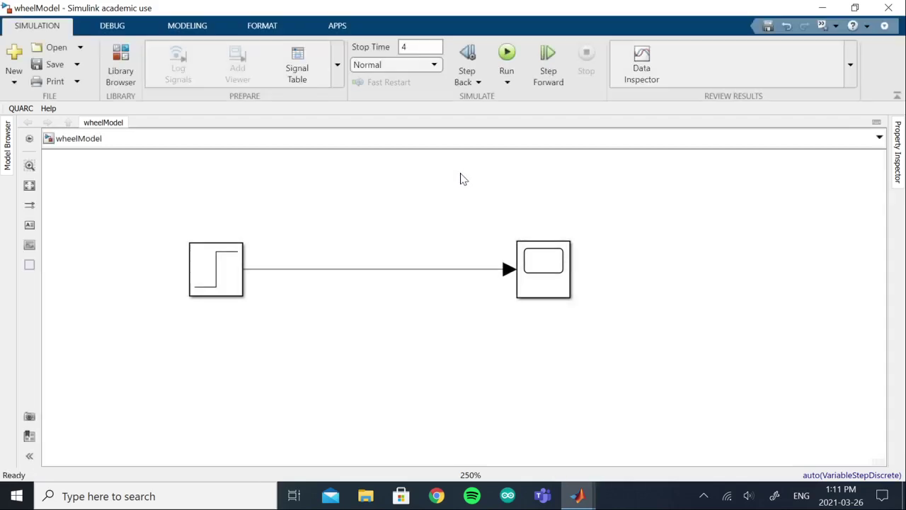
Open the Scope block to examine the simulated step signal over time, and close its window.
{"action": "left_click", "coordinate": [555, 277]}
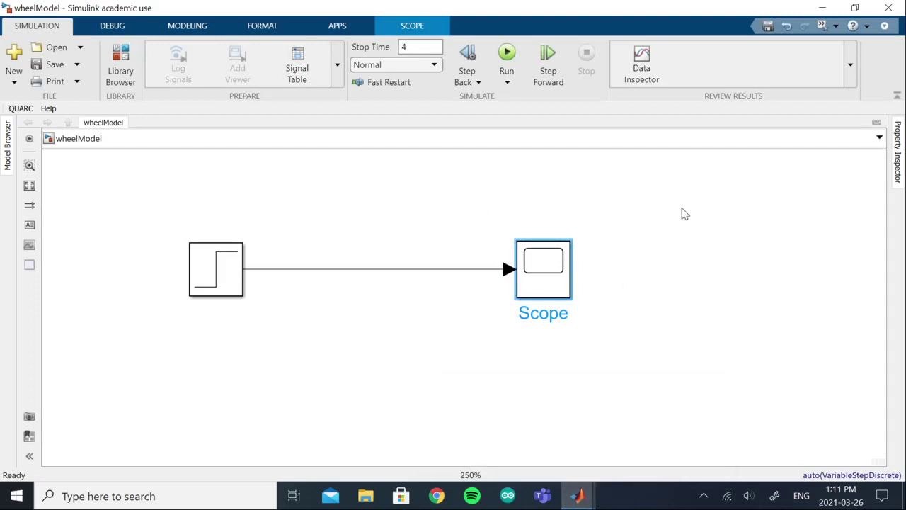
{"action": "key", "text": "Return"}
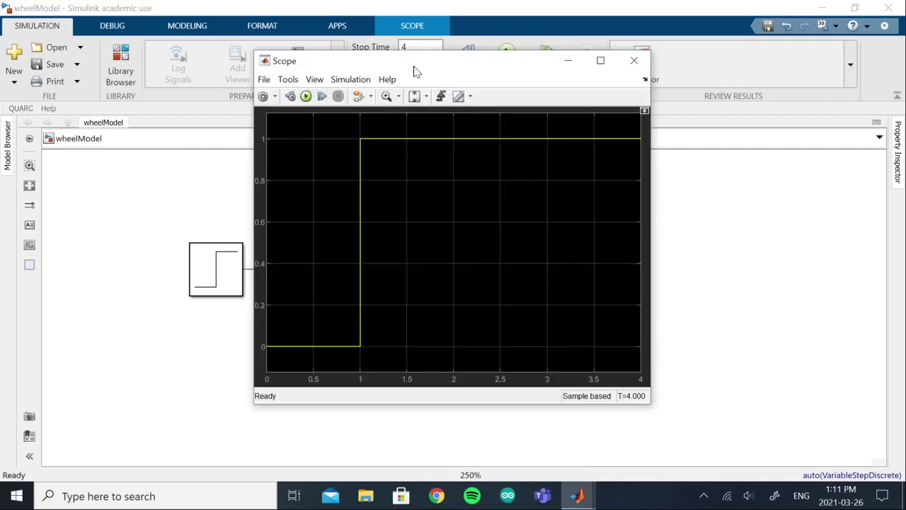
{"action": "left_click_drag", "start_coordinate": [412, 68], "coordinate": [434, 96]}
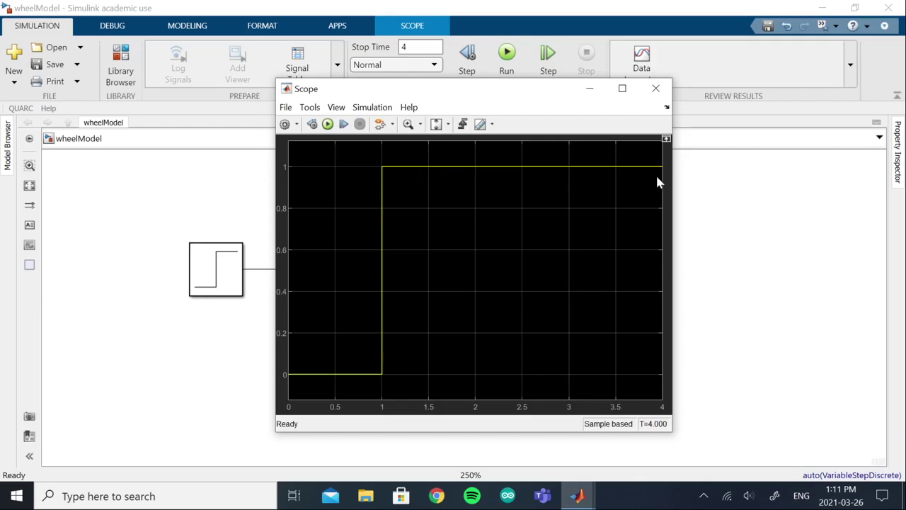
{"action": "left_click", "coordinate": [657, 90]}
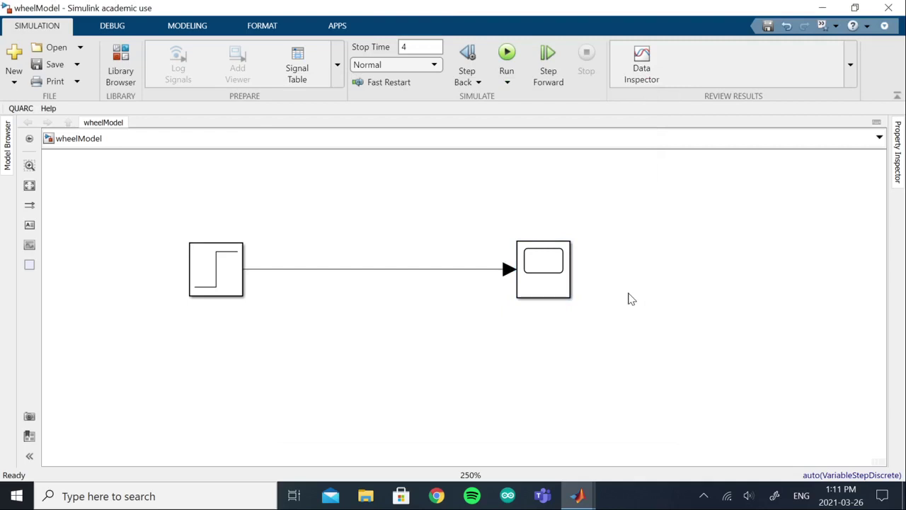
Move the Step block farther left from the Scope and rename it Torque.
{"action": "scroll", "coordinate": [371, 329], "scroll_direction": "down", "scroll_amount": 1}
{"action": "left_click", "coordinate": [199, 282]}
{"action": "left_click_drag", "start_coordinate": [198, 282], "coordinate": [153, 281]}
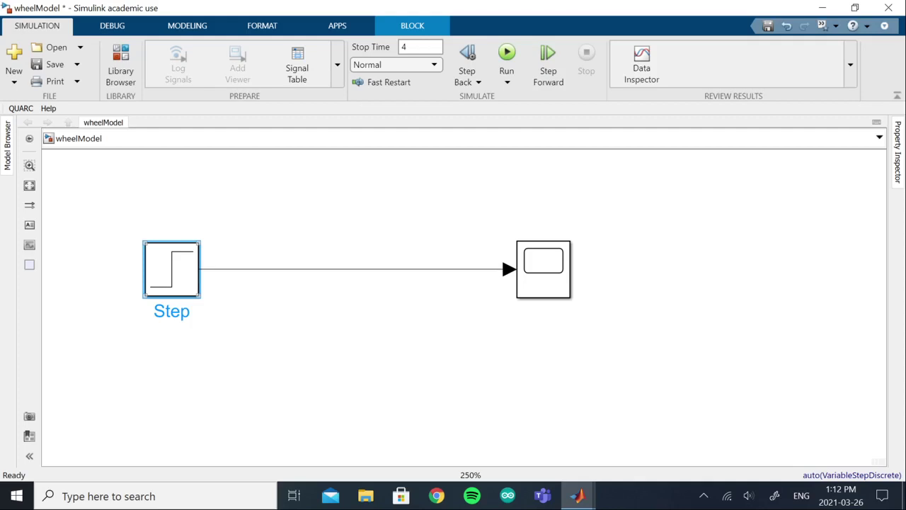
{"action": "double_click", "coordinate": [172, 311]}
{"action": "type", "text": "Torque"}
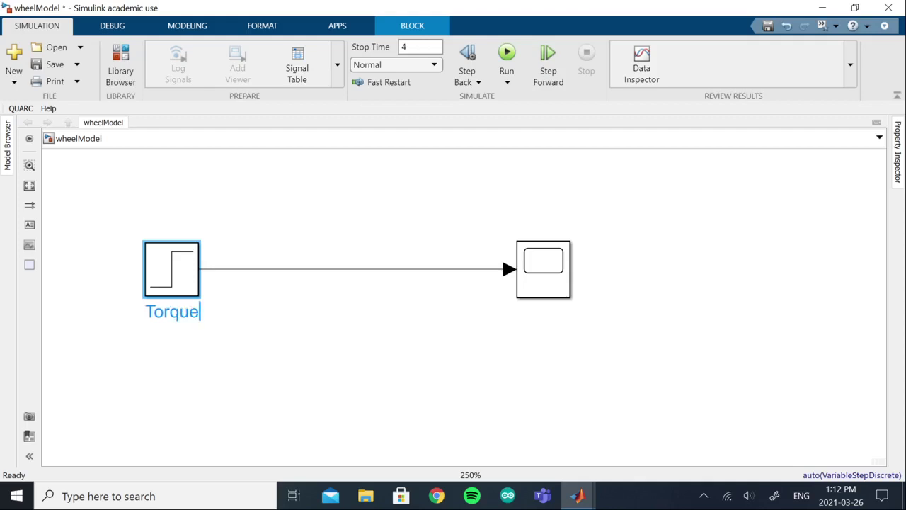
{"action": "left_click", "coordinate": [344, 355]}
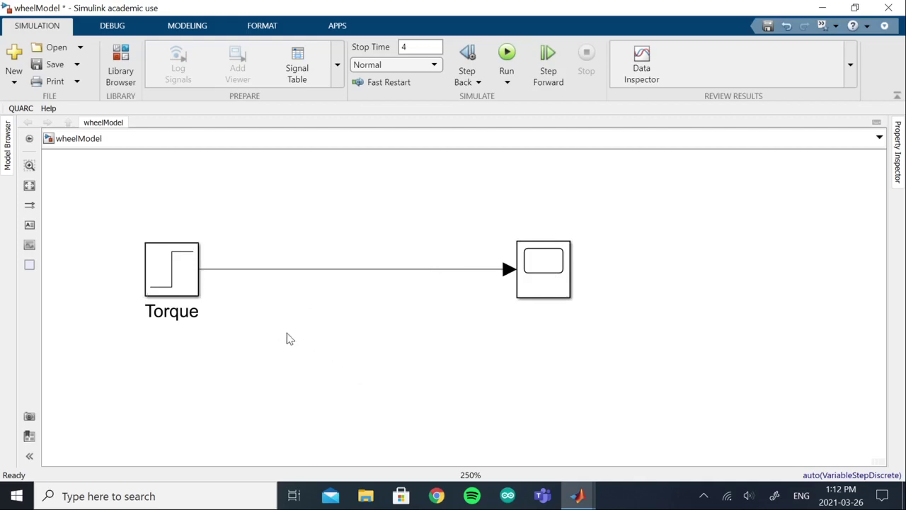
Add a Divide block from Simulink/Math Operations below the signal line between Torque and the Scope.
{"action": "left_click", "coordinate": [175, 287]}
{"action": "left_click", "coordinate": [268, 343]}
{"action": "double_click", "coordinate": [289, 350]}
{"action": "type", "text": "d"}
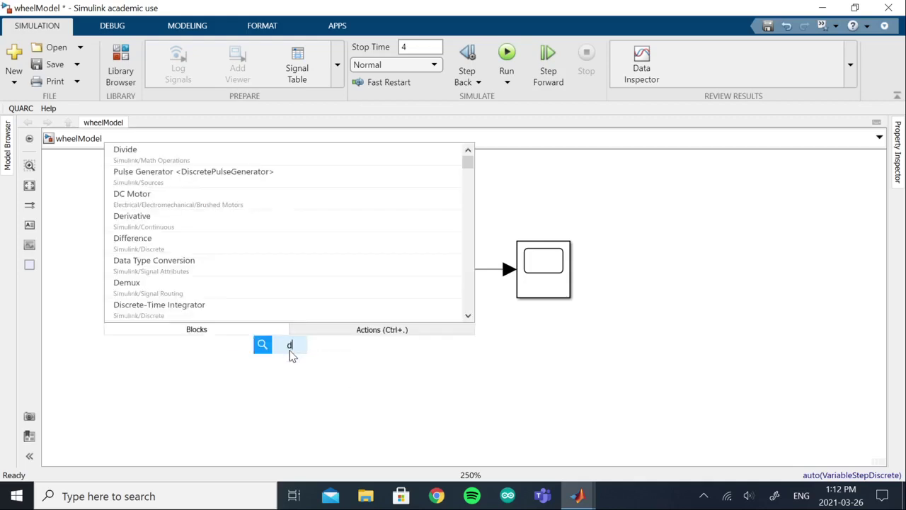
{"action": "type", "text": "ivide"}
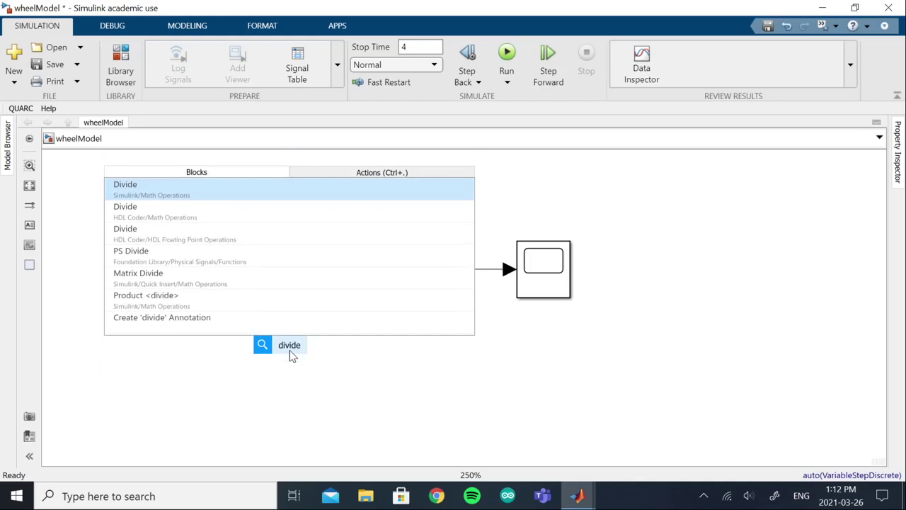
{"action": "key", "text": "Return"}
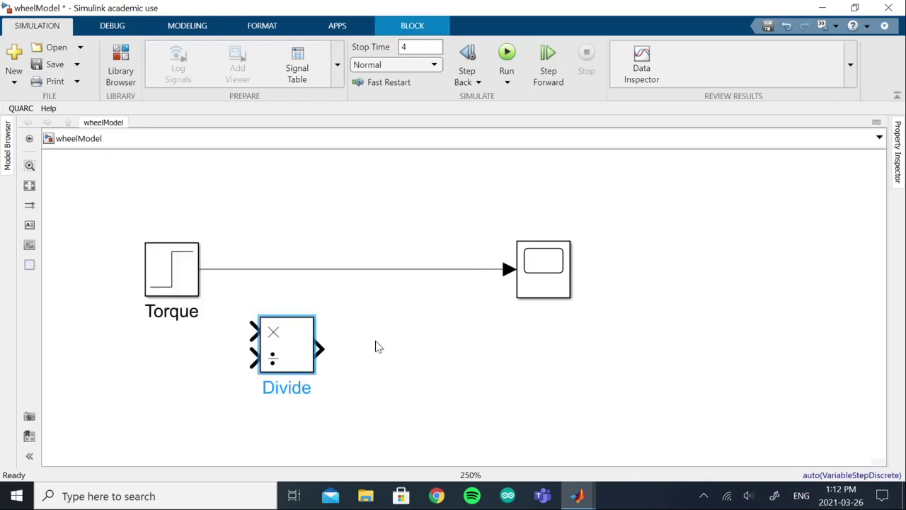
Replace the direct Torque-to-Scope line by wiring Torque into the Divide block's multiply input and the Divide output into the Scope.
{"action": "left_click", "coordinate": [358, 272]}
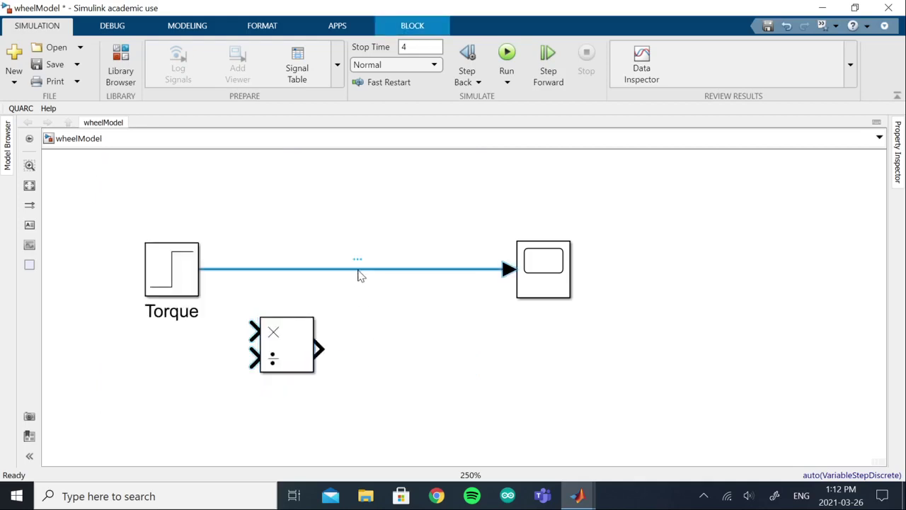
{"action": "key", "text": "Delete"}
{"action": "left_click_drag", "start_coordinate": [296, 358], "coordinate": [323, 299]}
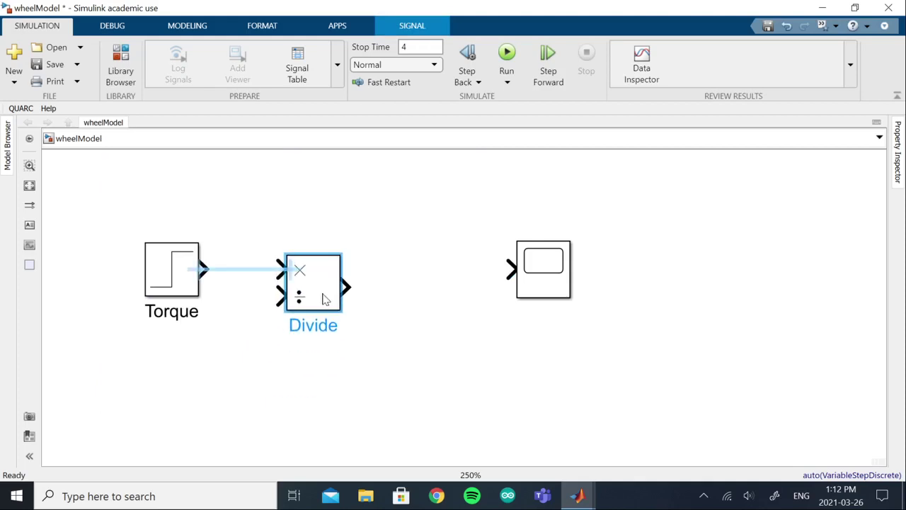
{"action": "left_click", "coordinate": [245, 270]}
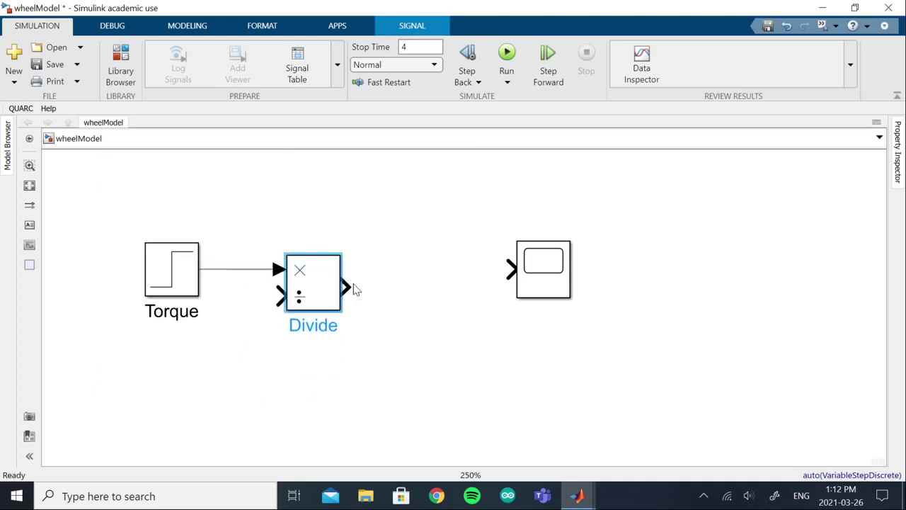
{"action": "left_click_drag", "start_coordinate": [347, 287], "coordinate": [494, 281]}
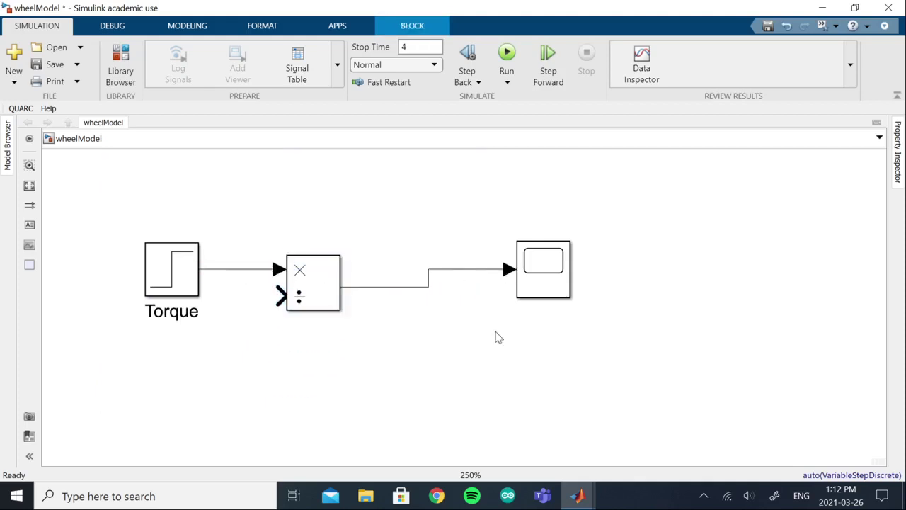
Shift the connected Divide block to the right, closer to the Scope.
{"action": "left_click_drag", "start_coordinate": [320, 292], "coordinate": [395, 300]}
{"action": "left_click", "coordinate": [362, 396]}
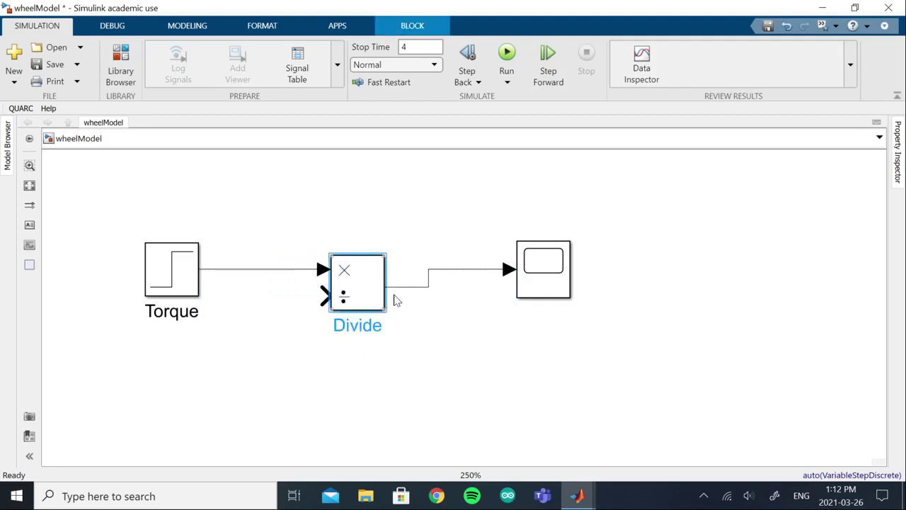
{"action": "left_click", "coordinate": [496, 430]}
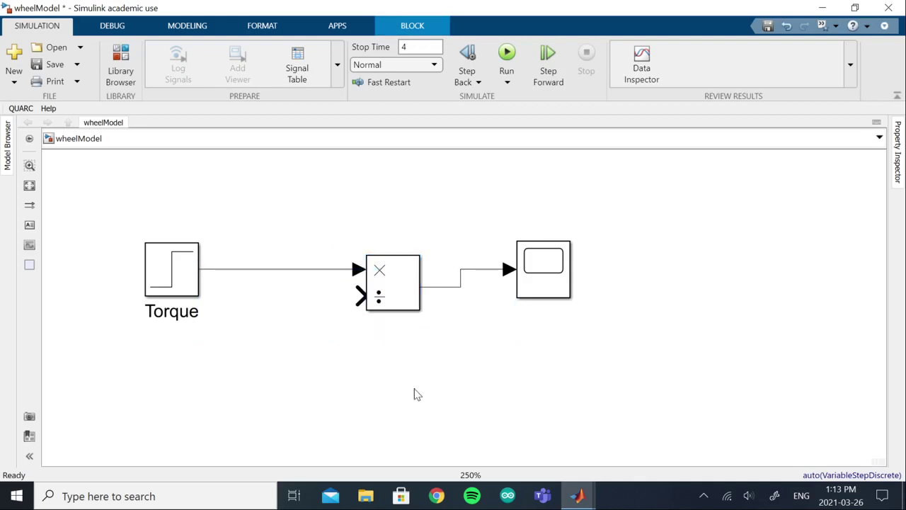
Add a Constant block from Simulink/Sources and align it directly below the Torque block.
{"action": "double_click", "coordinate": [277, 388]}
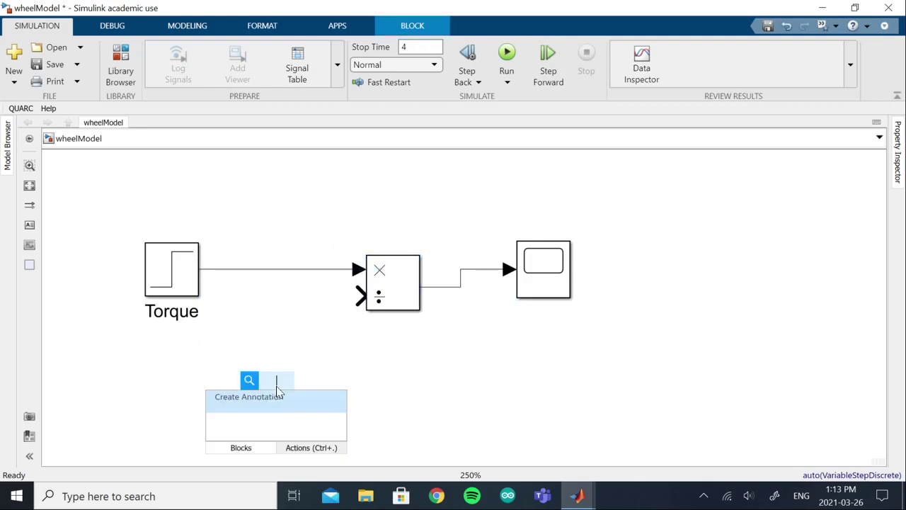
{"action": "type", "text": "const"}
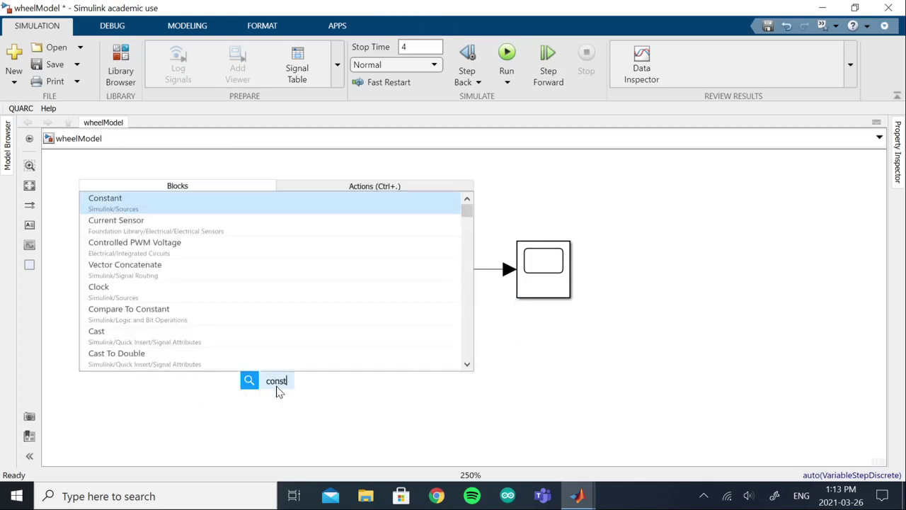
{"action": "key", "text": "Return"}
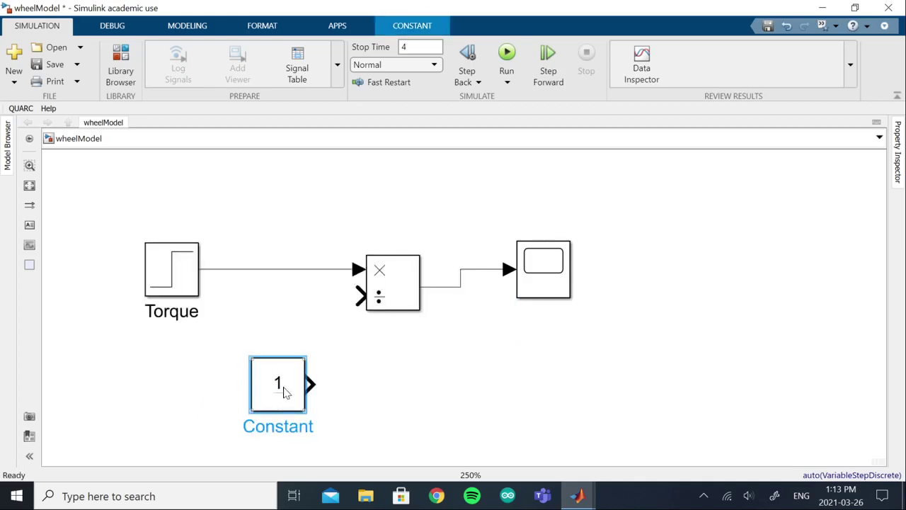
{"action": "left_click_drag", "start_coordinate": [293, 387], "coordinate": [187, 377]}
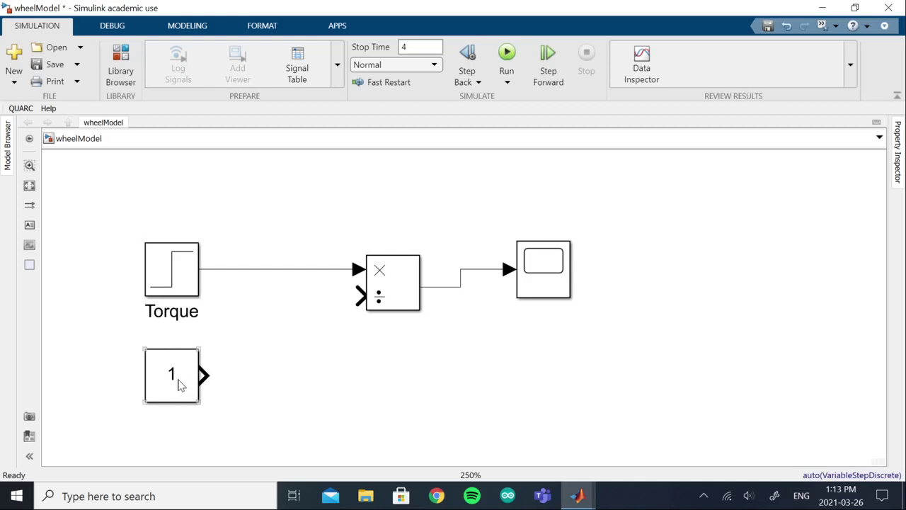
Rename the Constant block below Torque as Inertia, leaving its parameters at their defaults.
{"action": "double_click", "coordinate": [178, 383]}
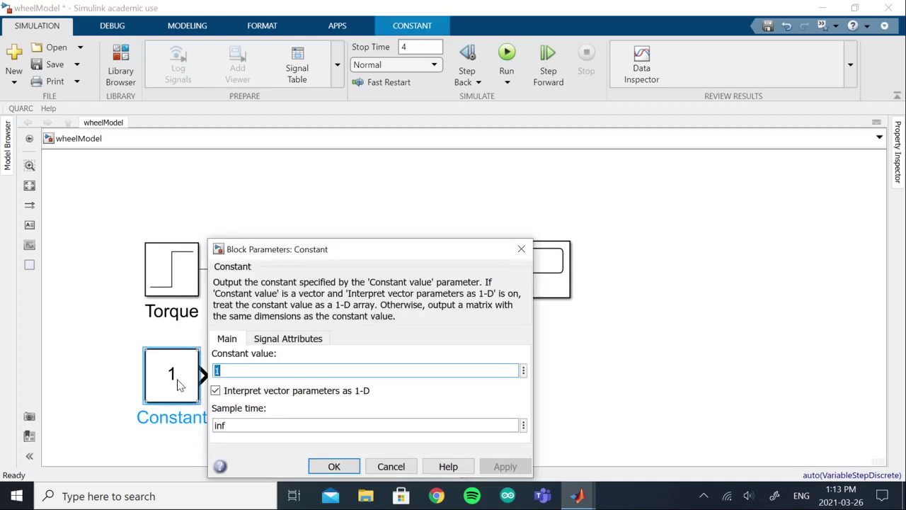
{"action": "key", "text": "Escape"}
{"action": "double_click", "coordinate": [173, 418]}
{"action": "type", "text": "In"}
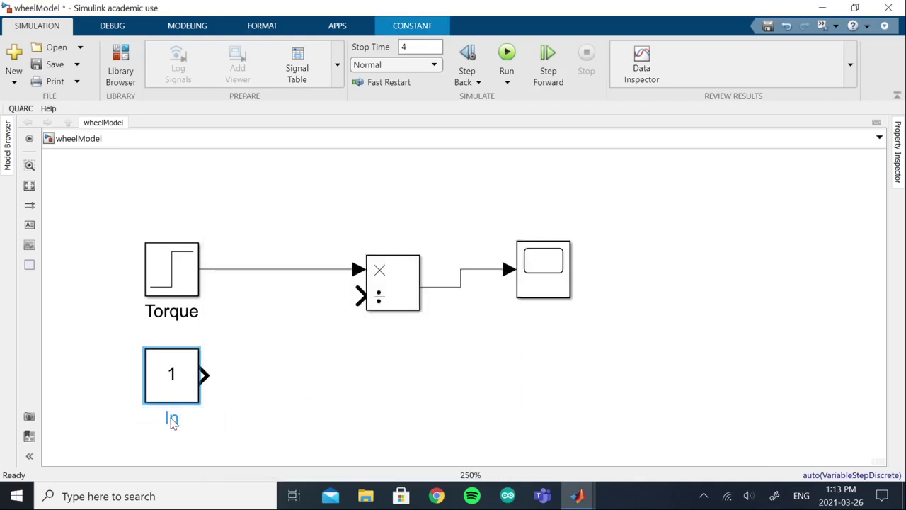
{"action": "type", "text": "t"}
{"action": "key", "text": "BackSpace"}
{"action": "type", "text": "ertia"}
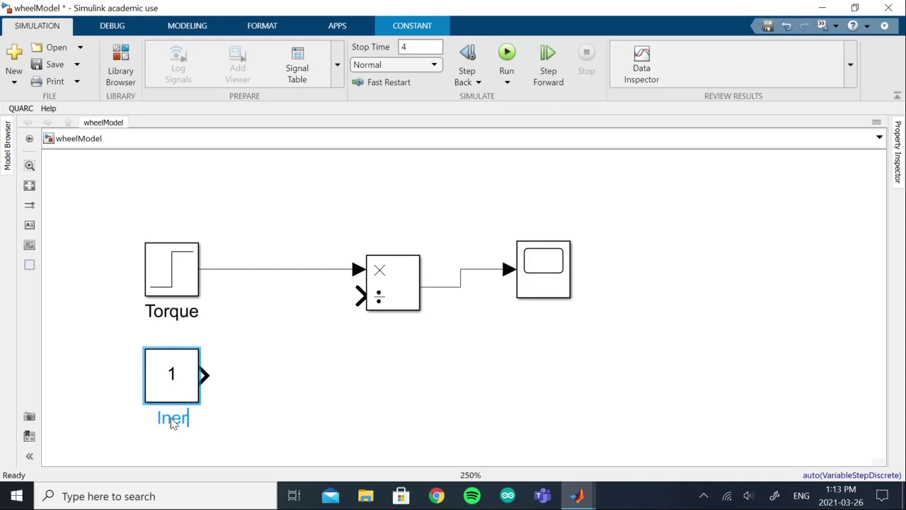
{"action": "left_click", "coordinate": [300, 423]}
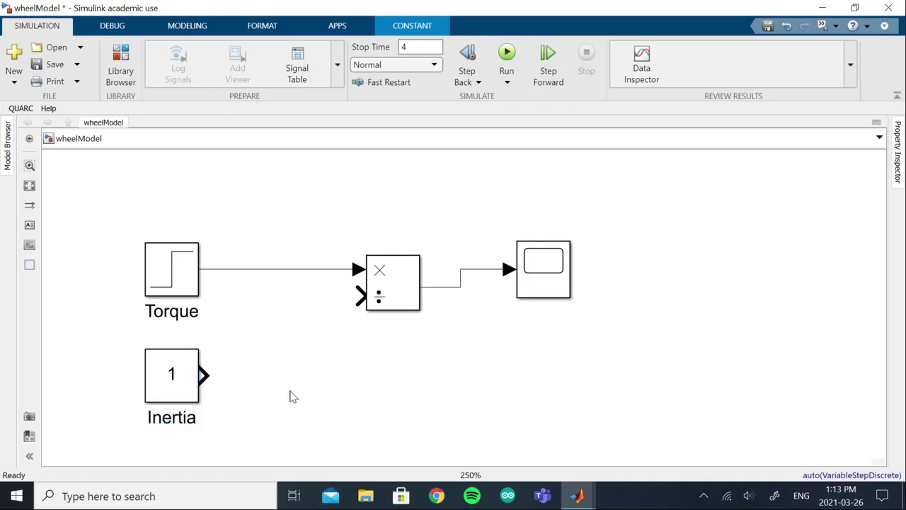
Set the Inertia block's constant value to (0.6*0.1^2)/2.
{"action": "double_click", "coordinate": [176, 373]}
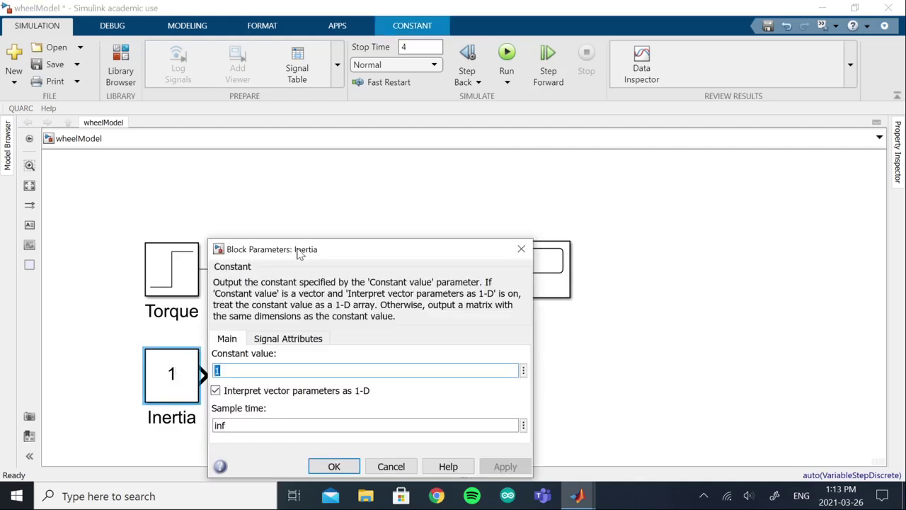
{"action": "left_click_drag", "start_coordinate": [330, 254], "coordinate": [333, 180]}
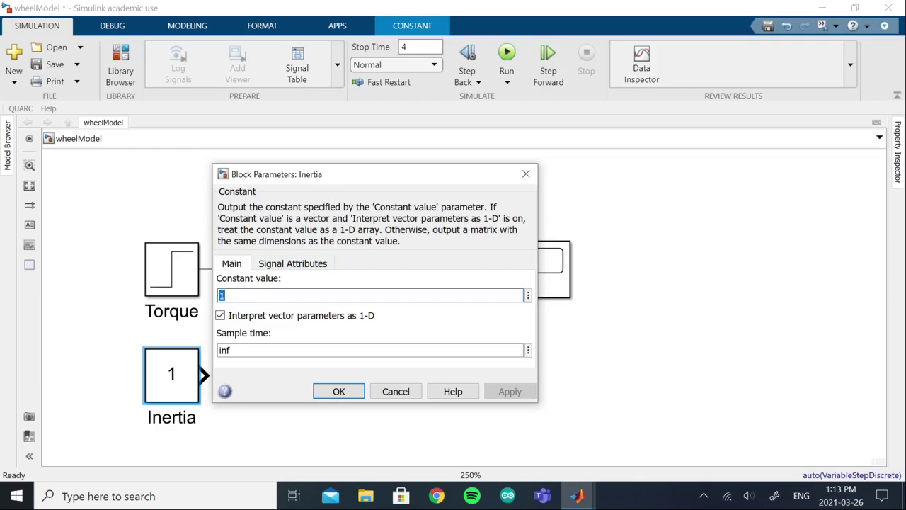
{"action": "type", "text": "0."}
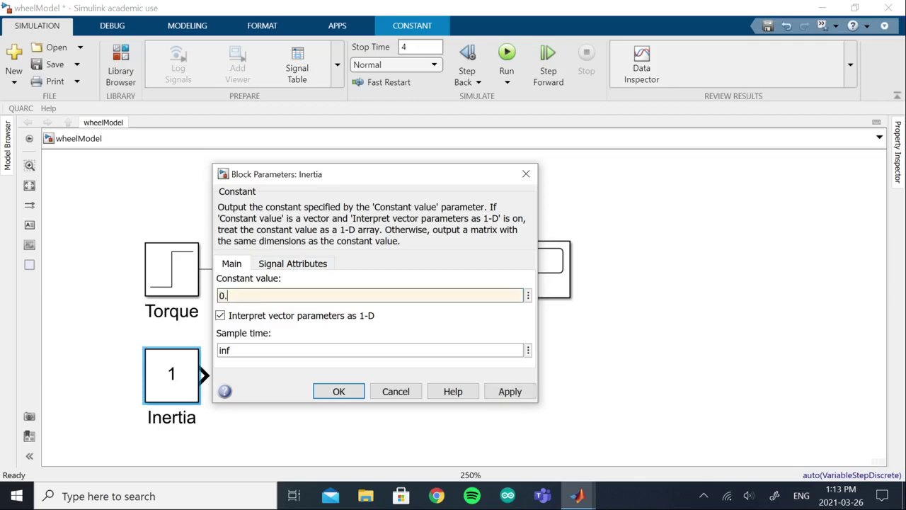
{"action": "type", "text": "6*0.1^2)"}
{"action": "key", "text": "ctrl+a"}
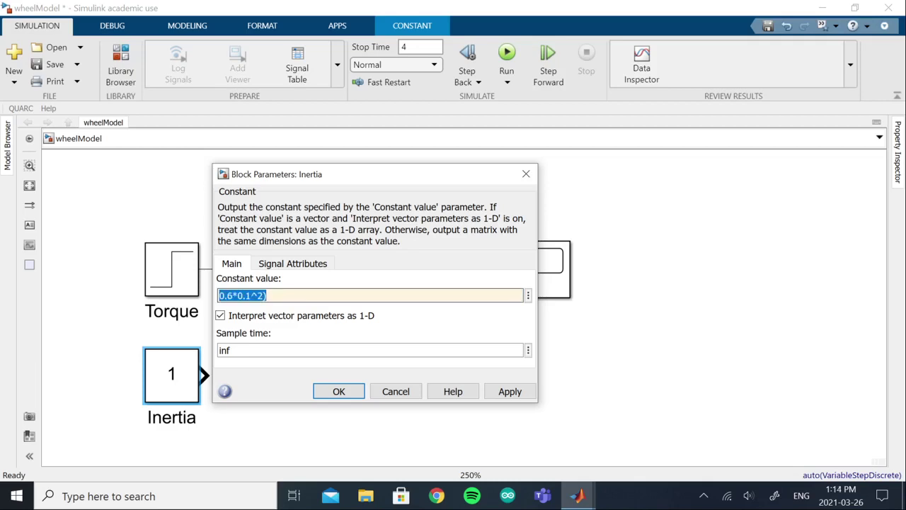
{"action": "left_click", "coordinate": [262, 295]}
{"action": "type", "text": "("}
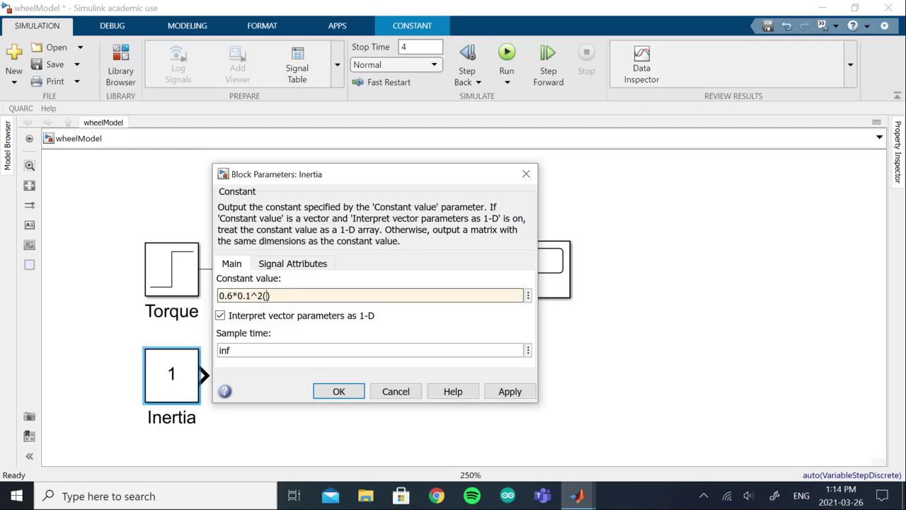
{"action": "key", "text": "BackSpace"}
{"action": "left_click", "coordinate": [219, 296]}
{"action": "type", "text": "("}
{"action": "type", "text": "/2"}
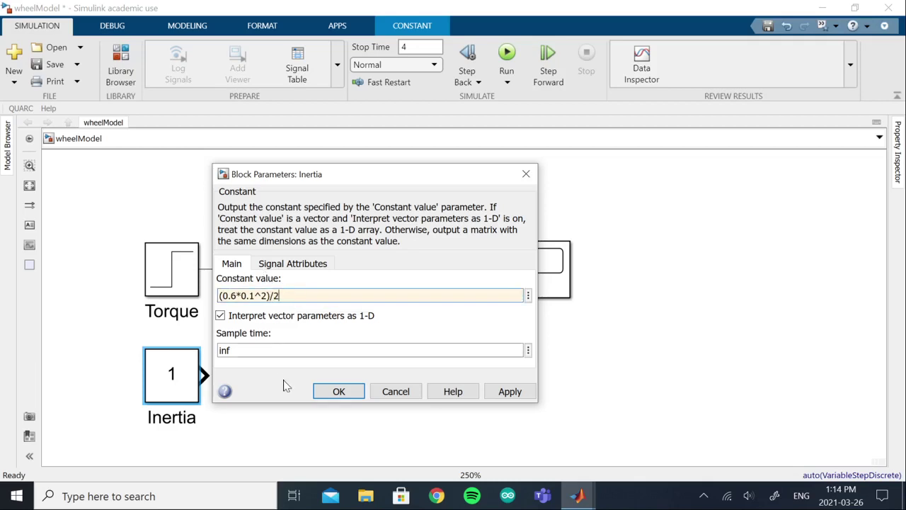
{"action": "left_click", "coordinate": [338, 391]}
{"action": "left_click", "coordinate": [306, 400]}
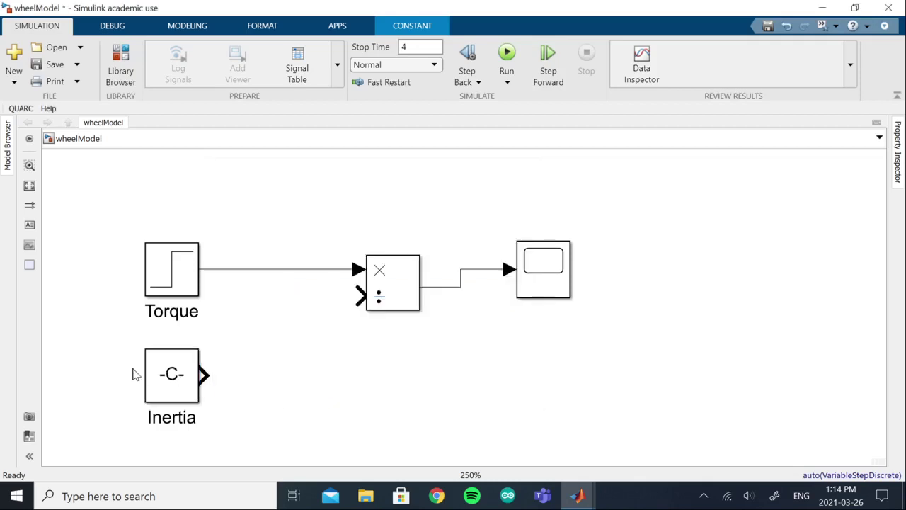
Widen the Inertia block leftward to fit its full expression and wire its output to the Divide block's divide input.
{"action": "left_click", "coordinate": [150, 373]}
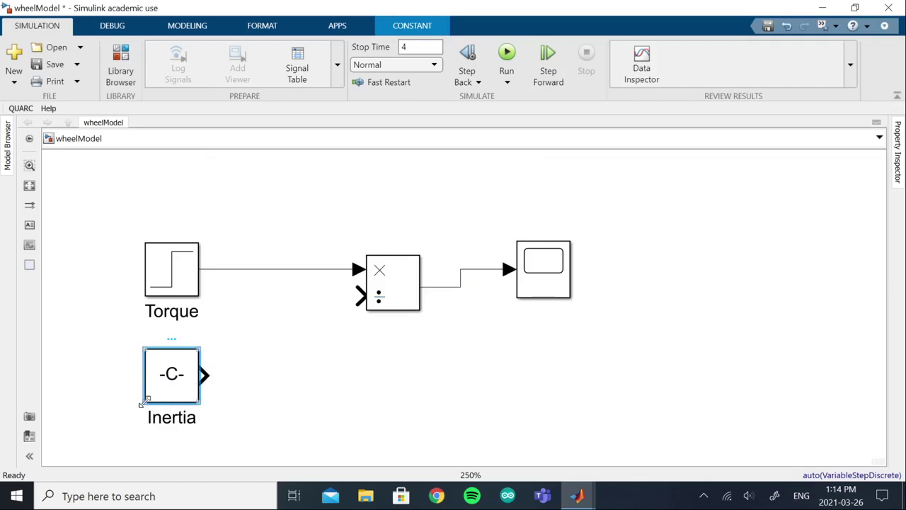
{"action": "left_click_drag", "start_coordinate": [142, 402], "coordinate": [91, 401]}
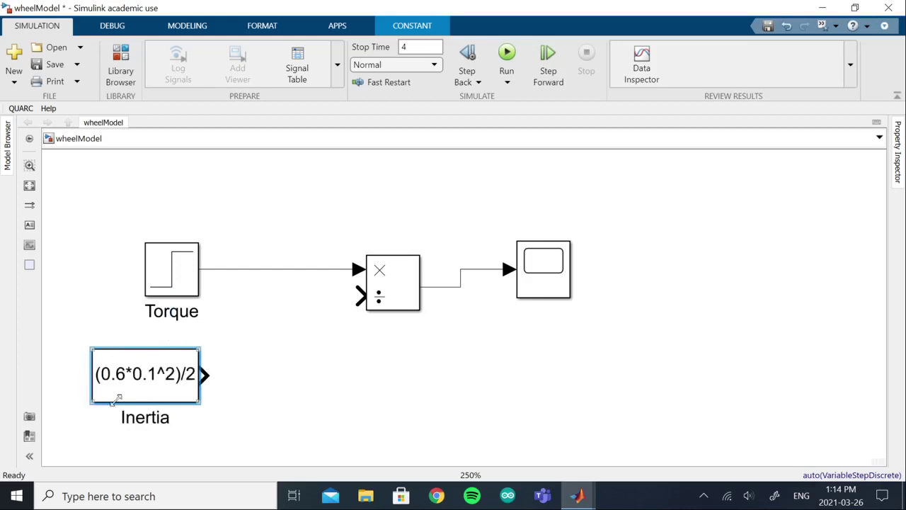
{"action": "left_click", "coordinate": [309, 415]}
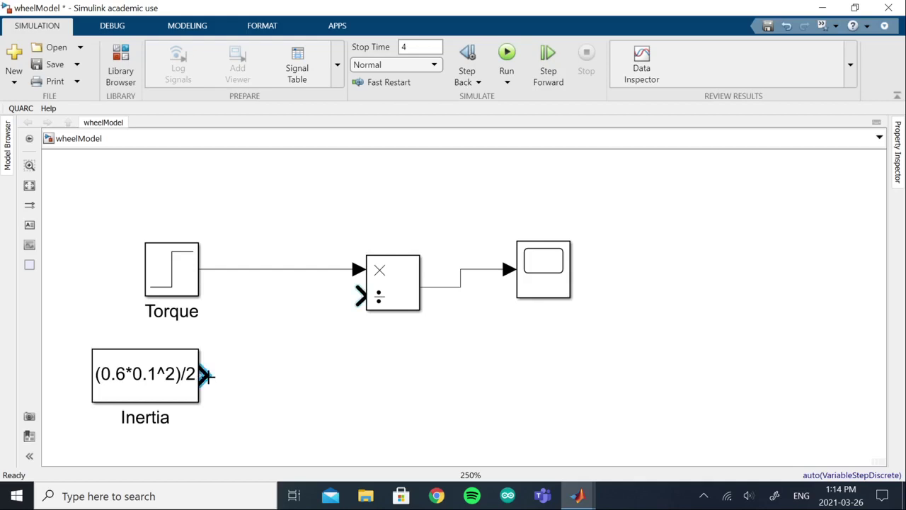
{"action": "mouse_move", "coordinate": [205, 373]}
{"action": "left_mouse_down"}
{"action": "mouse_move", "coordinate": [245, 377]}
{"action": "mouse_move", "coordinate": [293, 364]}
{"action": "mouse_move", "coordinate": [359, 299]}
{"action": "left_mouse_up"}
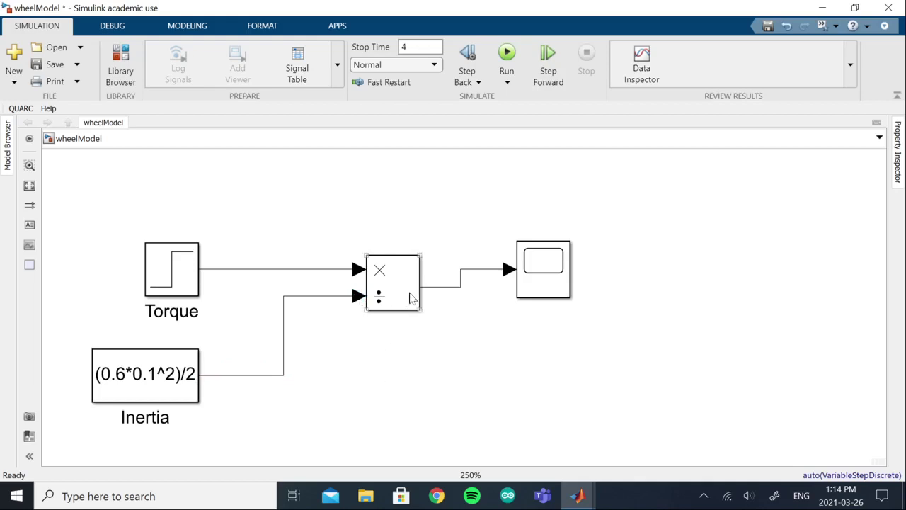
Set the Divide block's number of inputs to ** so that it multiplies both inputs.
{"action": "left_click", "coordinate": [381, 281]}
{"action": "left_click", "coordinate": [340, 355]}
{"action": "left_click", "coordinate": [383, 301]}
{"action": "left_click", "coordinate": [469, 376]}
{"action": "double_click", "coordinate": [387, 272]}
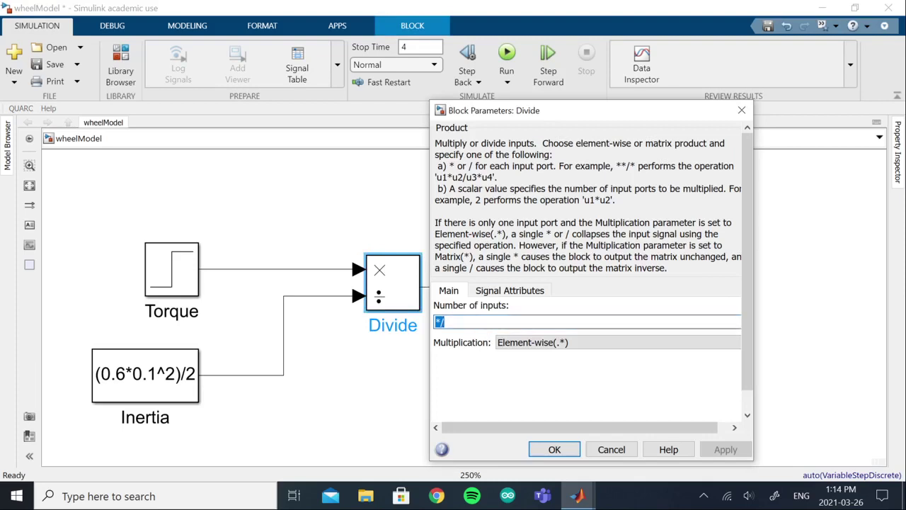
{"action": "left_click", "coordinate": [445, 322]}
{"action": "key", "text": "BackSpace"}
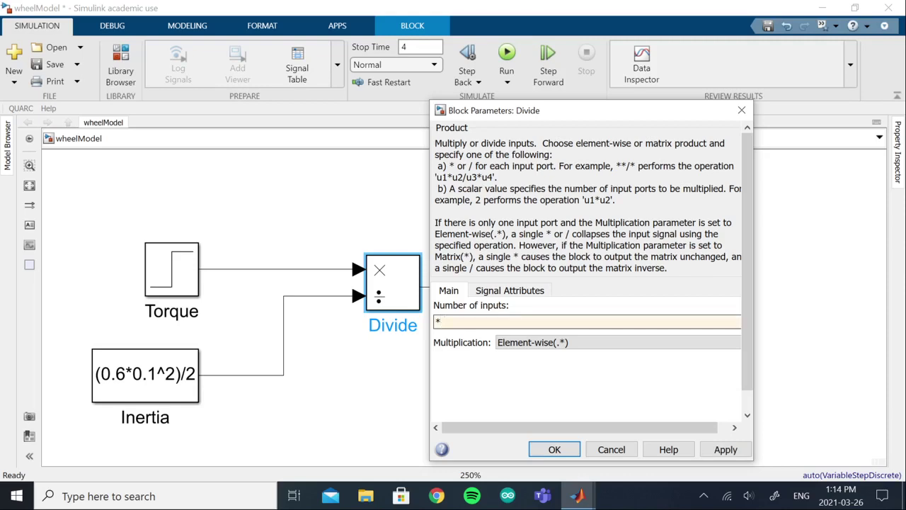
{"action": "type", "text": "8"}
{"action": "key", "text": "BackSpace"}
{"action": "type", "text": "*"}
{"action": "left_click", "coordinate": [575, 451]}
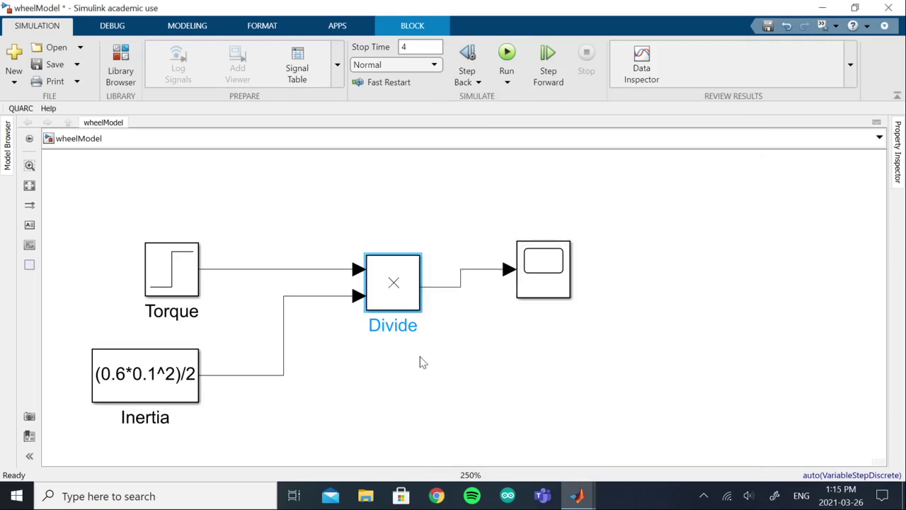
Set the Divide block's number of inputs back to */.
{"action": "double_click", "coordinate": [400, 306]}
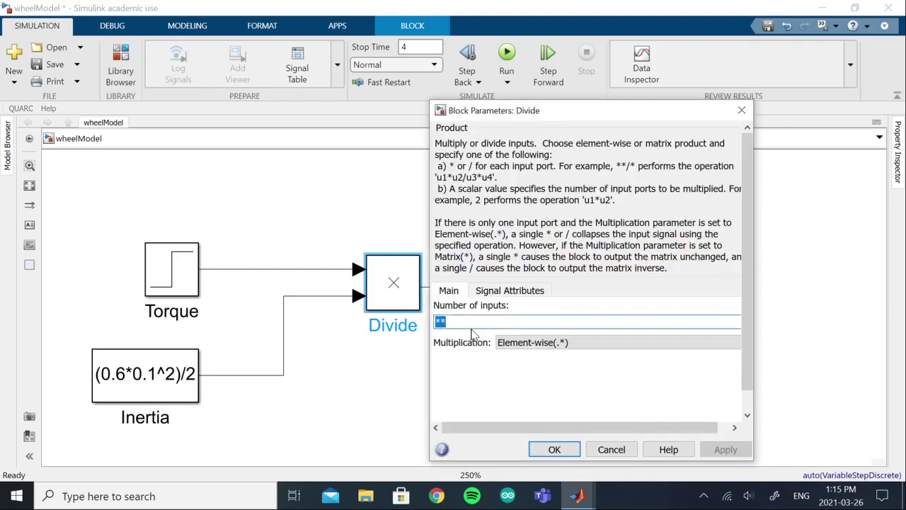
{"action": "left_click", "coordinate": [446, 321]}
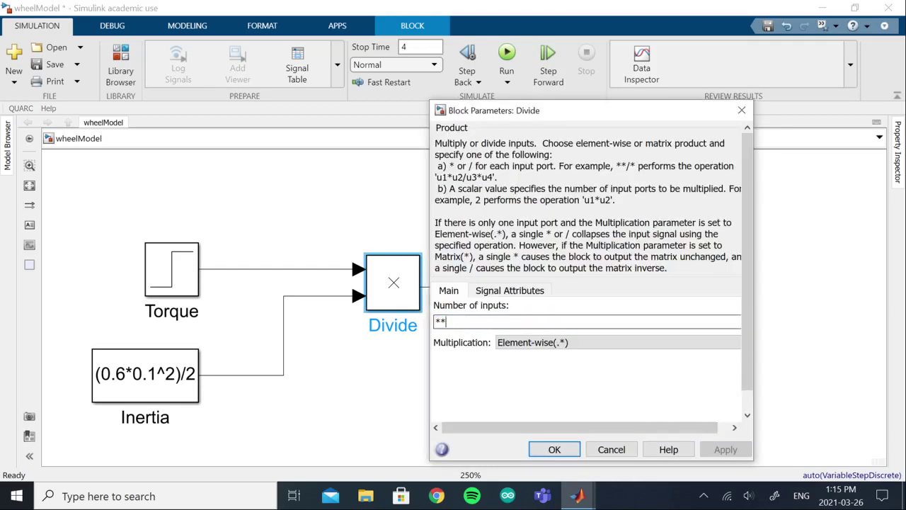
{"action": "key", "text": "BackSpace"}
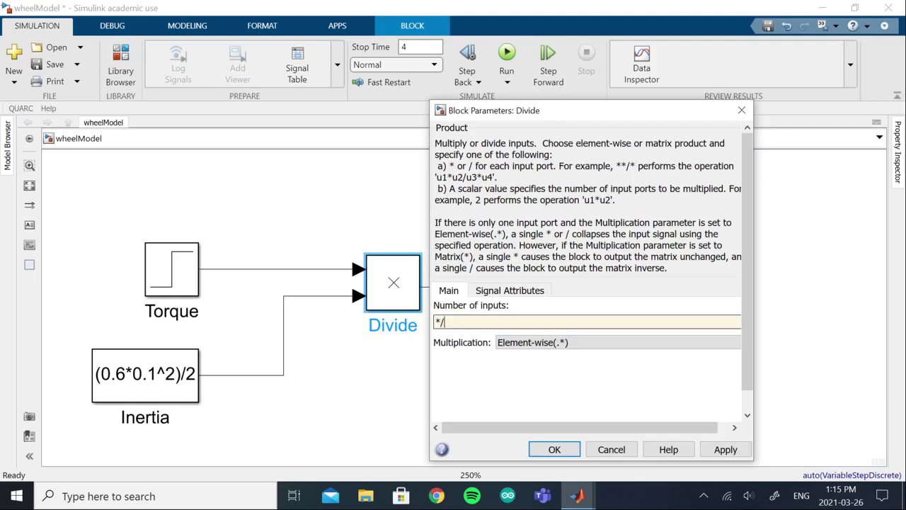
{"action": "left_click_drag", "start_coordinate": [444, 322], "coordinate": [427, 322]}
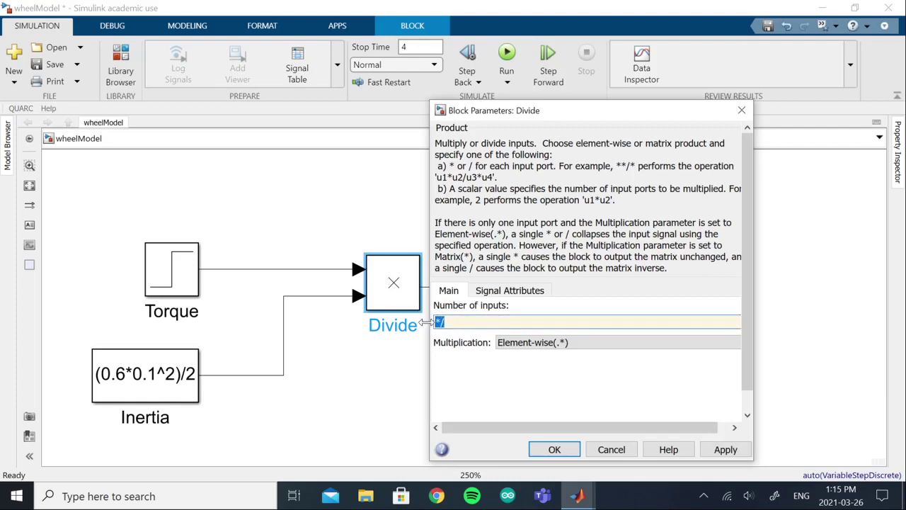
{"action": "left_click", "coordinate": [537, 450]}
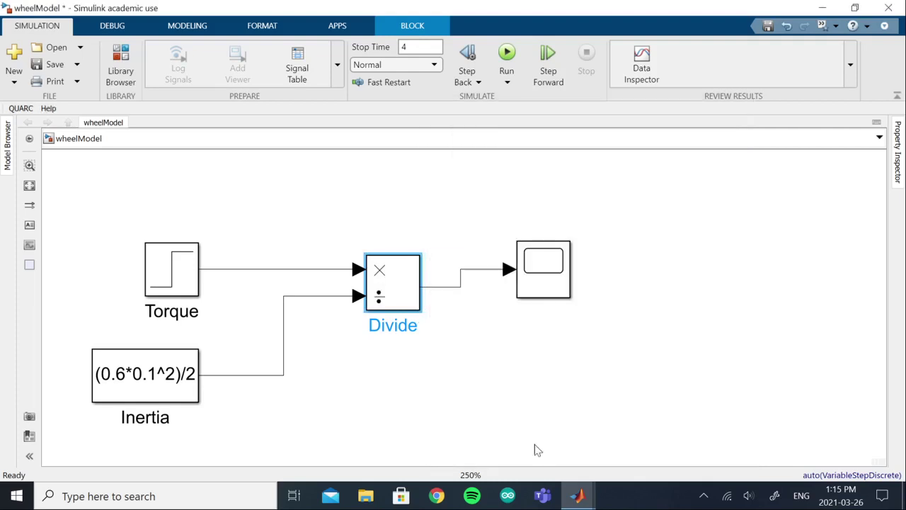
{"action": "left_click", "coordinate": [457, 395]}
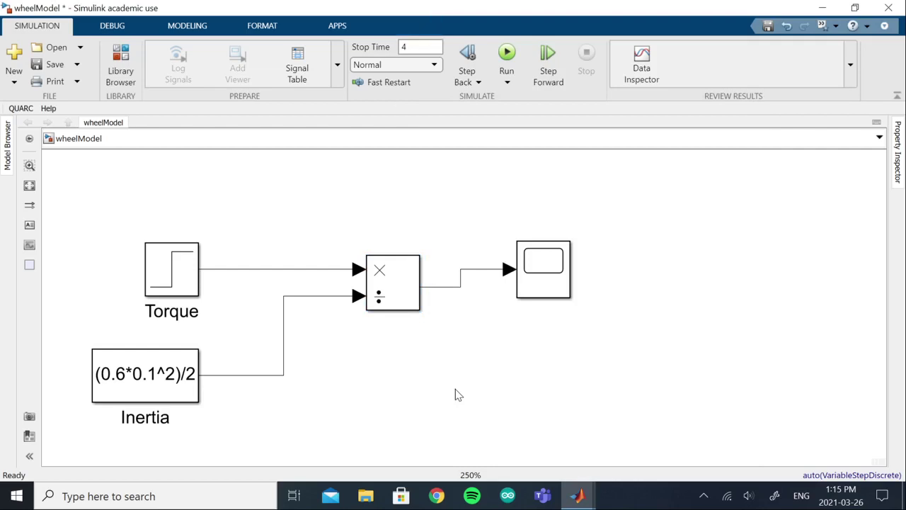
Move the Scope block down to straighten its line from the Divide output, and save the model.
{"action": "left_click_drag", "start_coordinate": [539, 272], "coordinate": [540, 293]}
{"action": "left_click", "coordinate": [536, 378]}
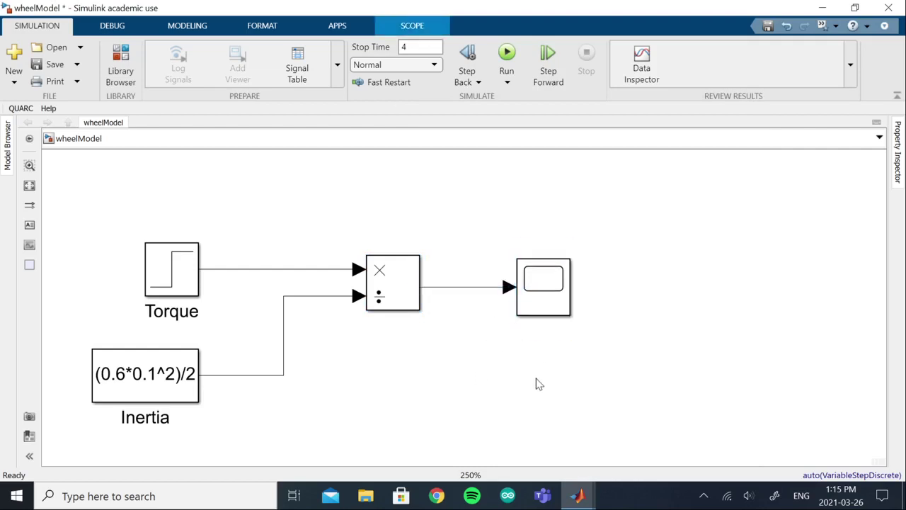
{"action": "key", "text": "ctrl+s"}
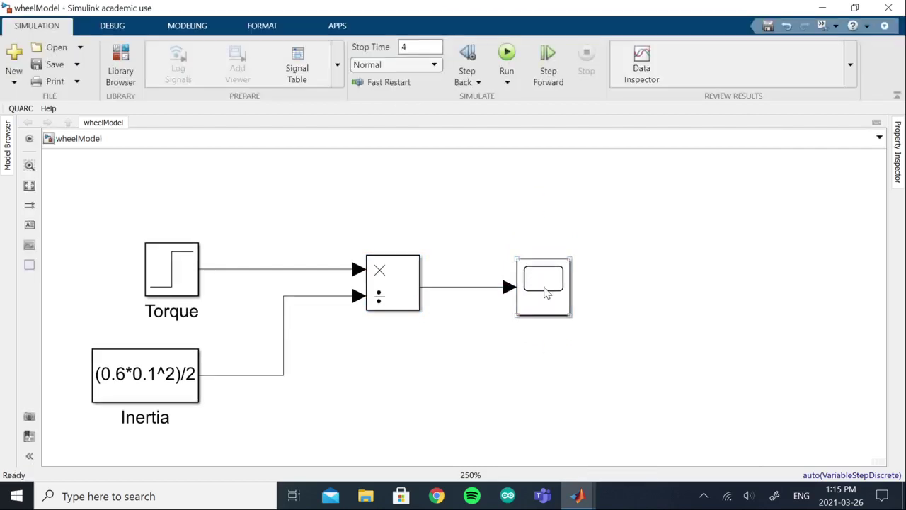
Open the Scope and run the simulation from it.
{"action": "left_click", "coordinate": [546, 293]}
{"action": "double_click", "coordinate": [546, 292]}
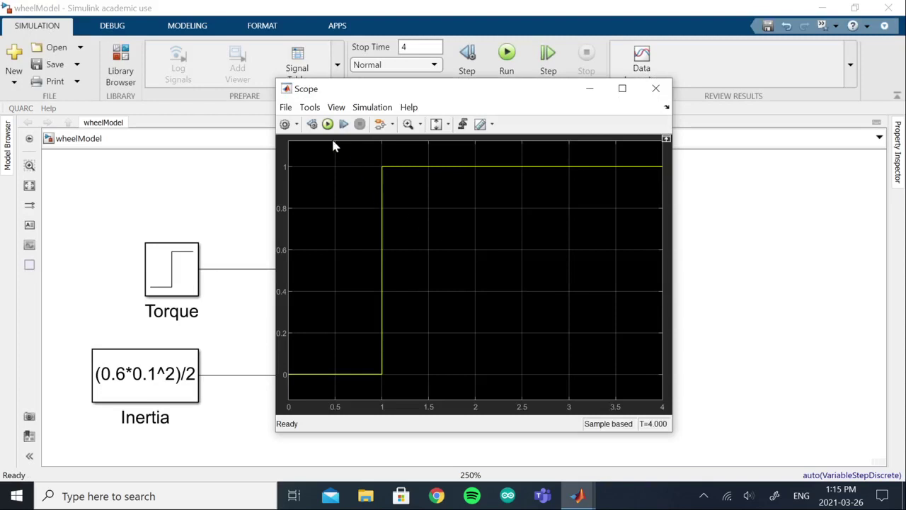
{"action": "left_click", "coordinate": [327, 124]}
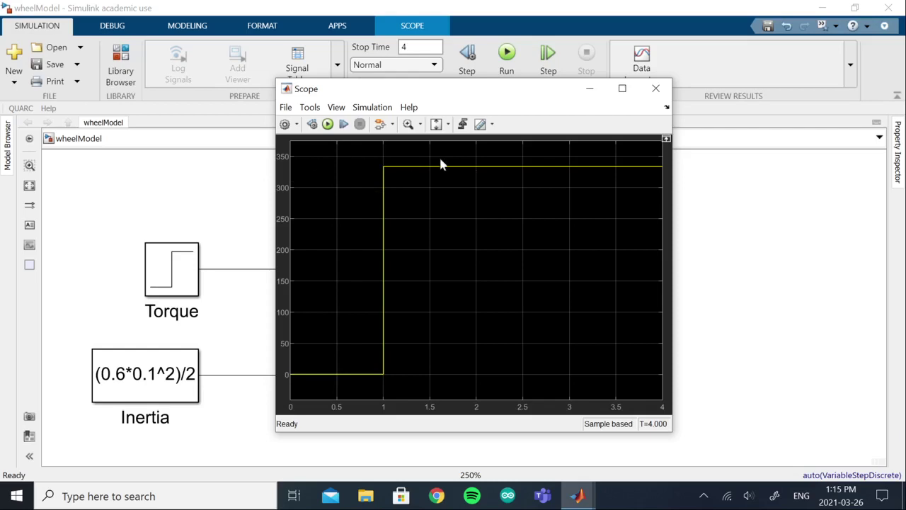
Measure the Scope signal before and after the step with cursors at about 0.70 s and 2.87 s, and close the Scope.
{"action": "left_click", "coordinate": [480, 124]}
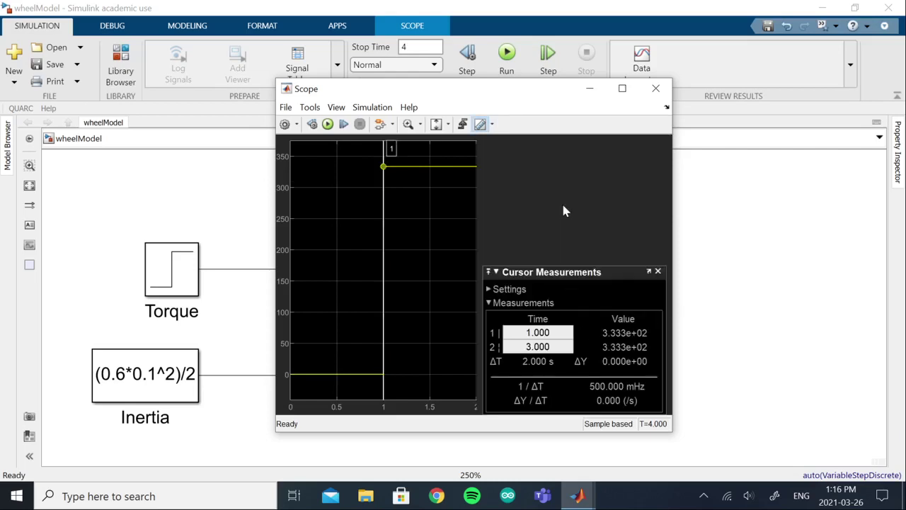
{"action": "left_click_drag", "start_coordinate": [672, 253], "coordinate": [789, 262]}
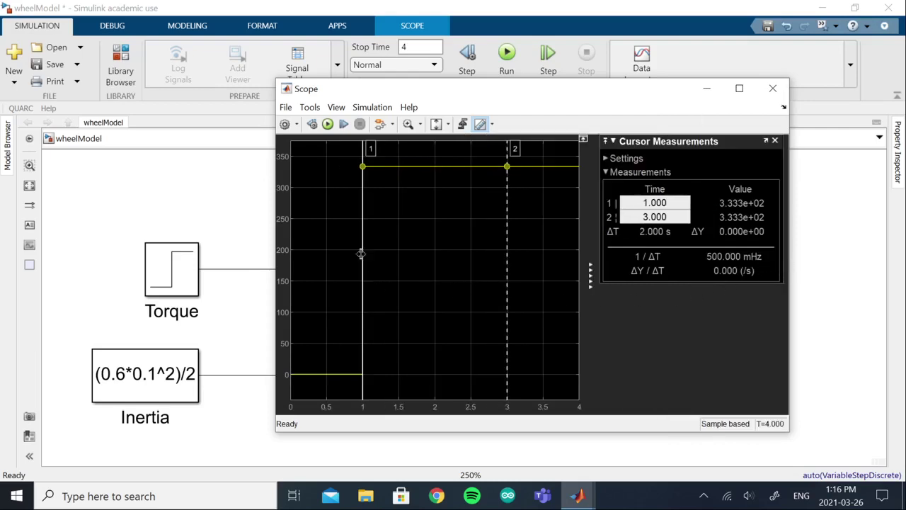
{"action": "left_click_drag", "start_coordinate": [364, 254], "coordinate": [341, 294]}
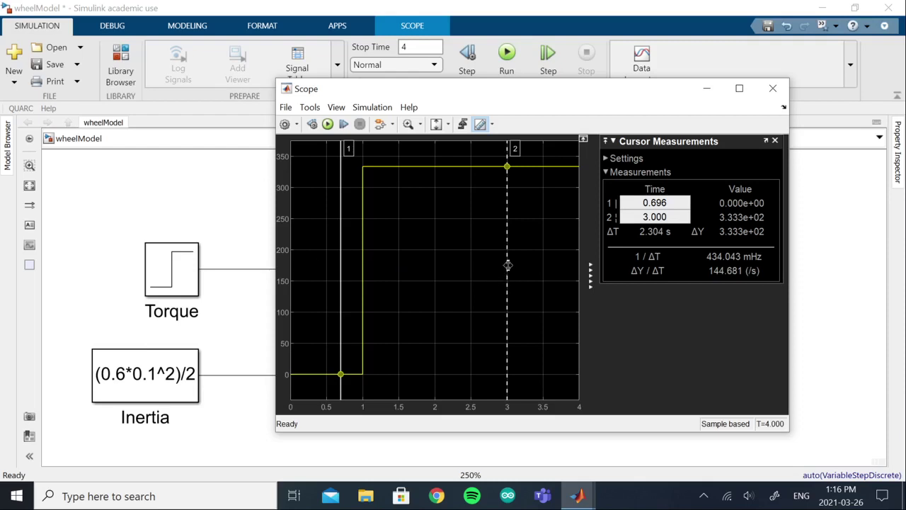
{"action": "mouse_move", "coordinate": [508, 266]}
{"action": "left_mouse_down"}
{"action": "mouse_move", "coordinate": [470, 265]}
{"action": "mouse_move", "coordinate": [521, 269]}
{"action": "mouse_move", "coordinate": [498, 273]}
{"action": "left_mouse_up"}
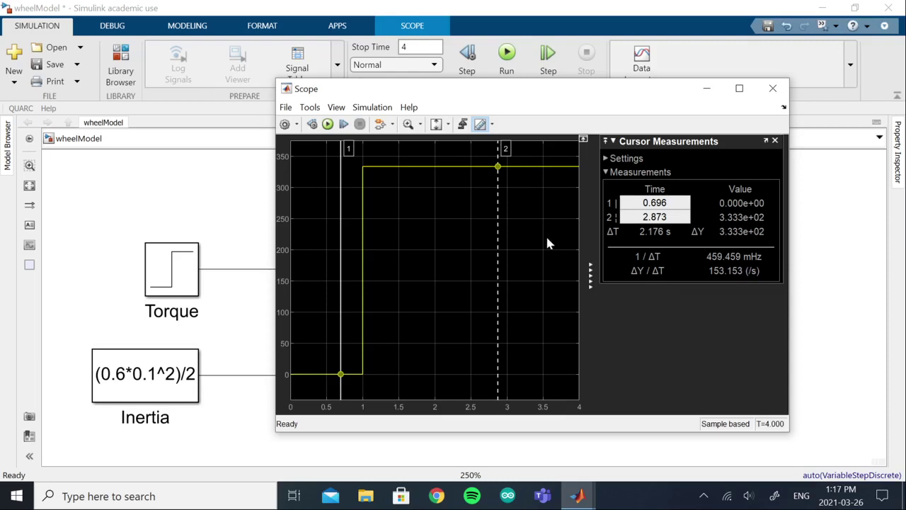
{"action": "left_click", "coordinate": [772, 88]}
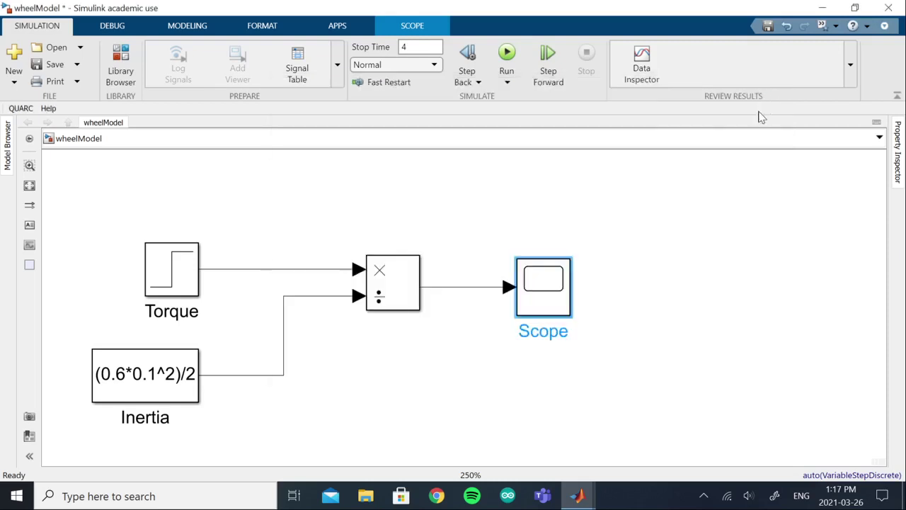
Label the signal between the Divide block and the Scope as Angular Accel, and move the Scope right to make room for the label.
{"action": "double_click", "coordinate": [460, 290]}
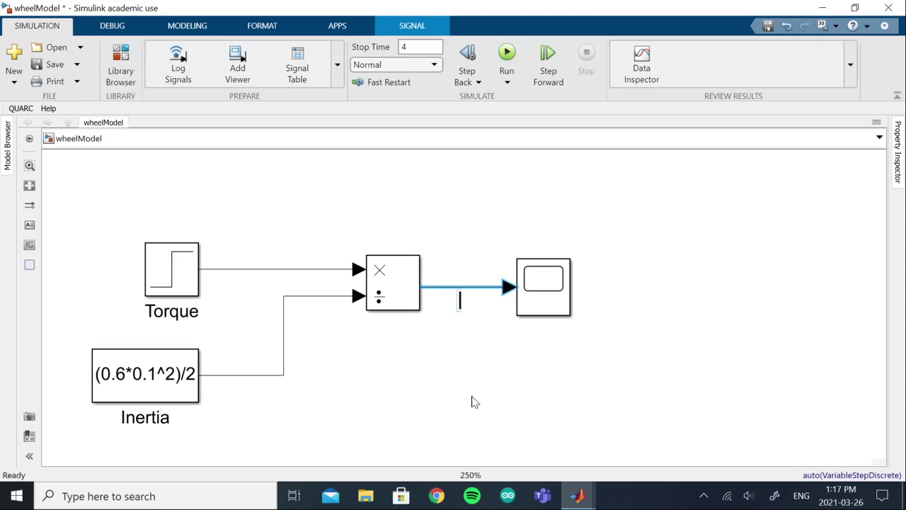
{"action": "type", "text": "Ang"}
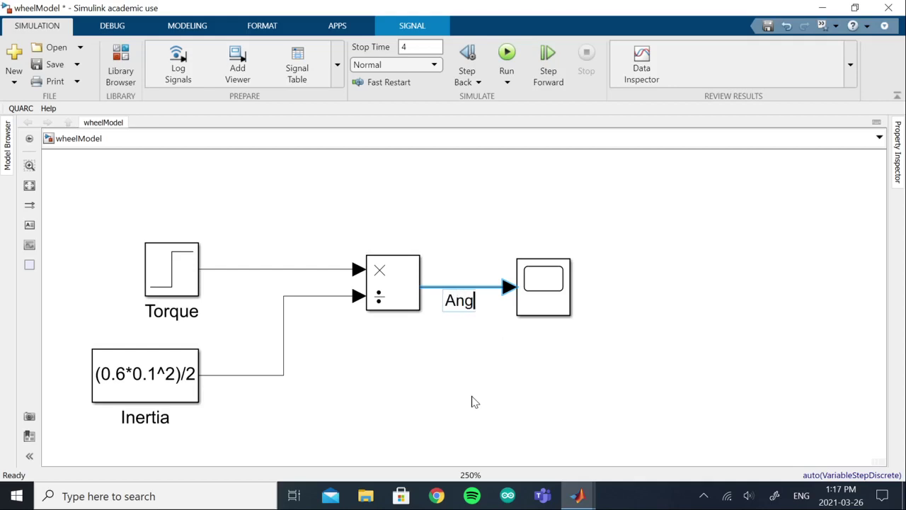
{"action": "type", "text": "ualr"}
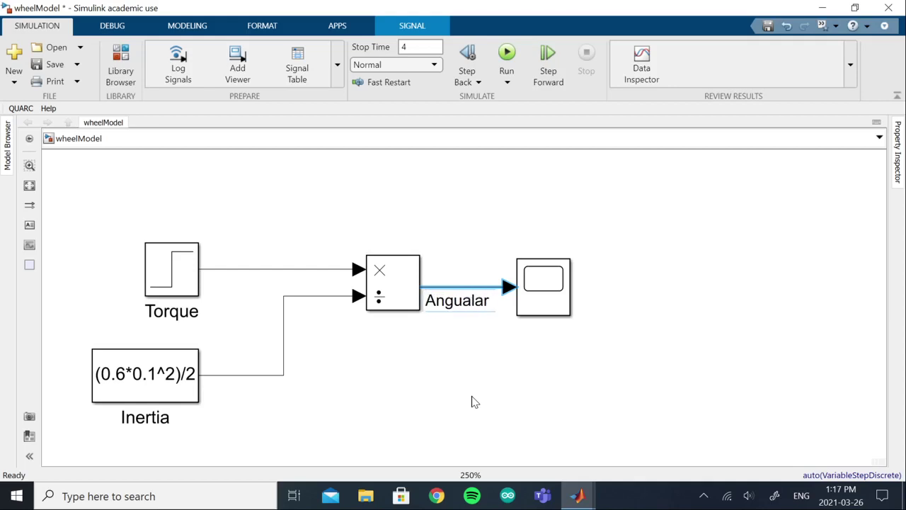
{"action": "key", "text": "BackSpace"}
{"action": "key", "text": "BackSpace"}
{"action": "key", "text": "BackSpace"}
{"action": "type", "text": "lar"}
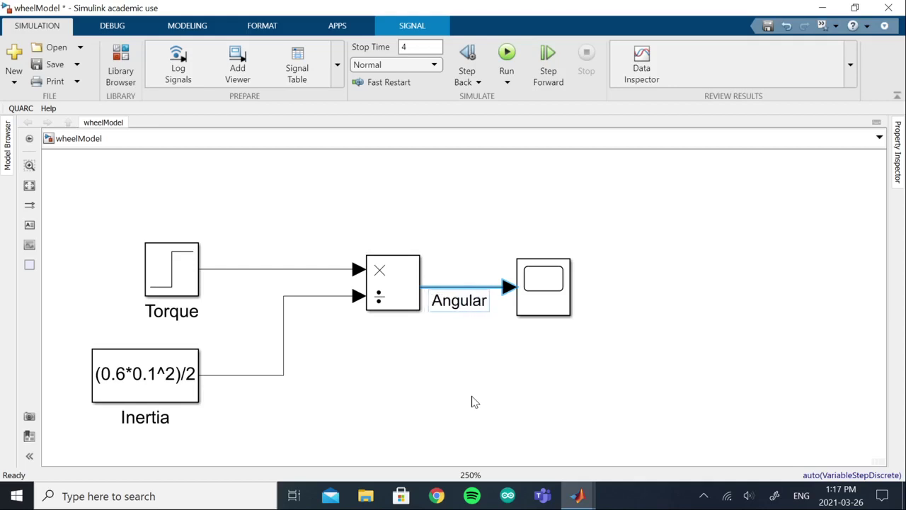
{"action": "type", "text": " Accel"}
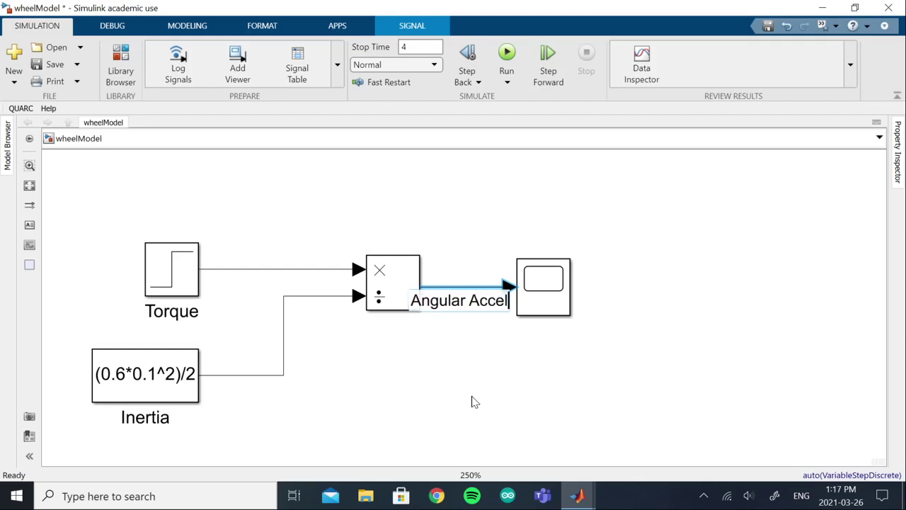
{"action": "left_click", "coordinate": [473, 404]}
{"action": "left_click_drag", "start_coordinate": [546, 312], "coordinate": [590, 301]}
{"action": "left_click", "coordinate": [548, 368]}
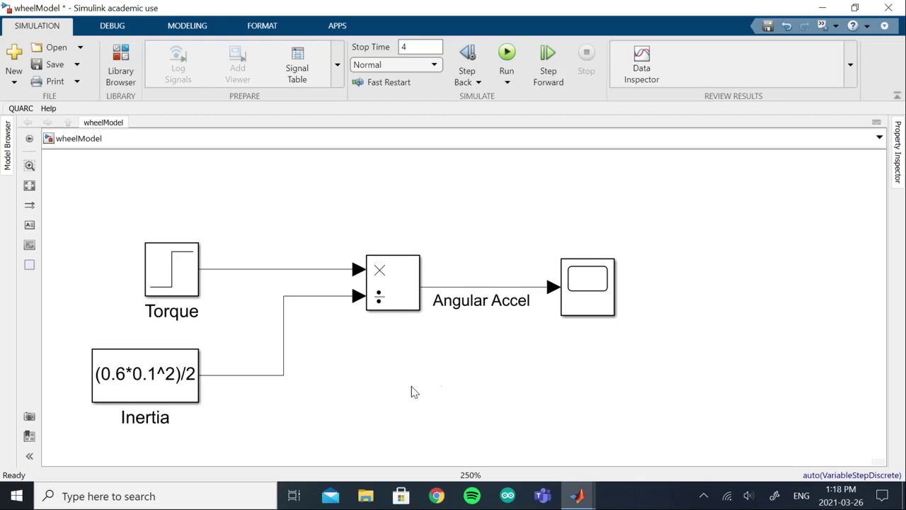
Move the Scope farther right and add a Simulink Math Operations Gain block below the Angular Accel signal.
{"action": "left_click_drag", "start_coordinate": [589, 296], "coordinate": [733, 297]}
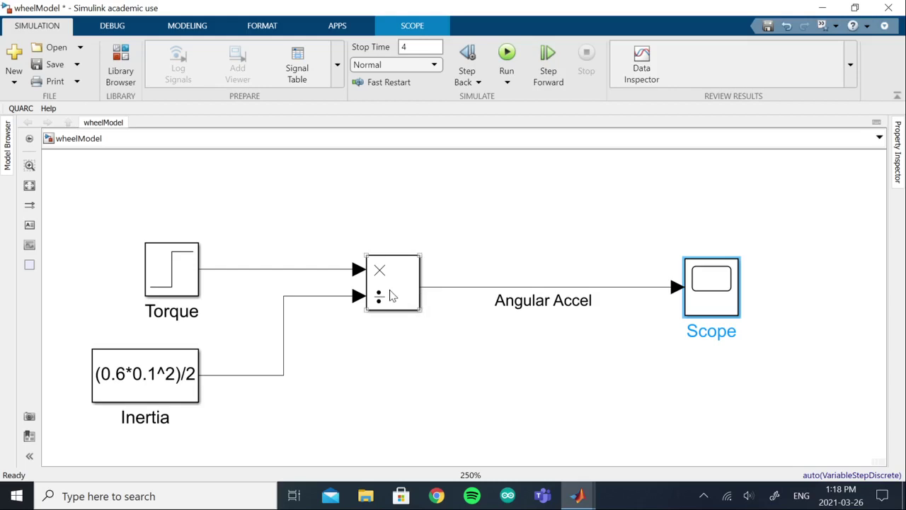
{"action": "double_click", "coordinate": [446, 386]}
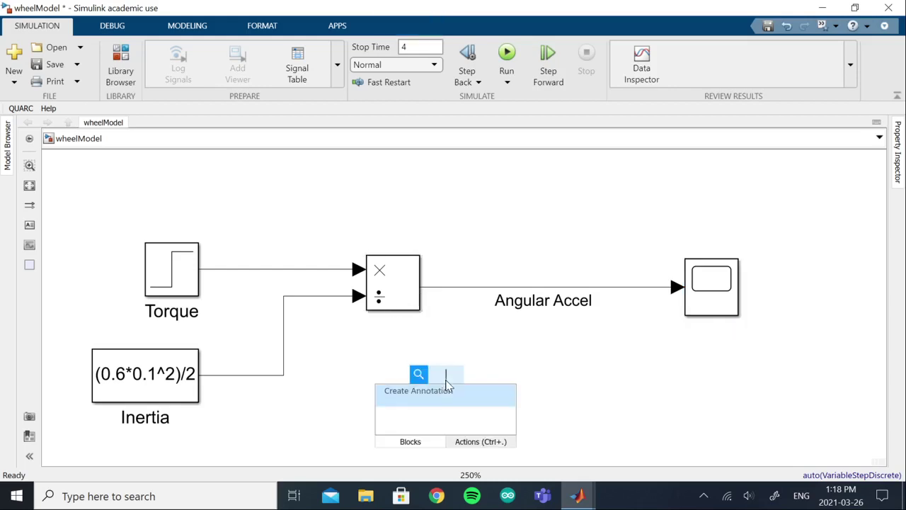
{"action": "type", "text": "gain"}
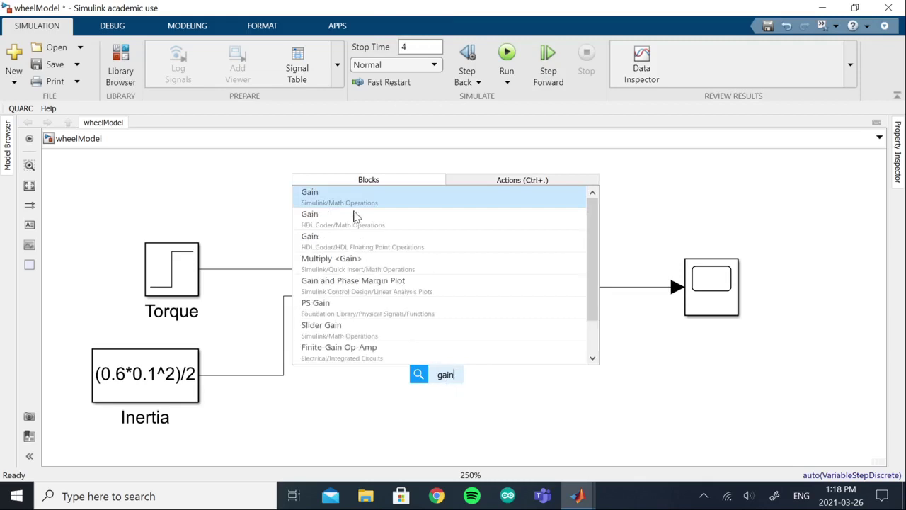
{"action": "left_click", "coordinate": [358, 202]}
{"action": "left_click", "coordinate": [456, 378]}
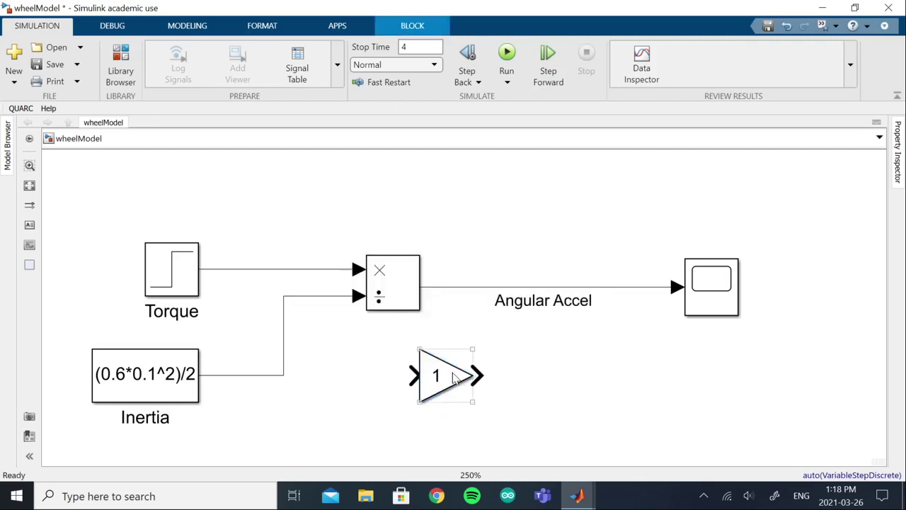
Insert the Gain block into the signal line between the Divide block and the Scope.
{"action": "left_click", "coordinate": [485, 299]}
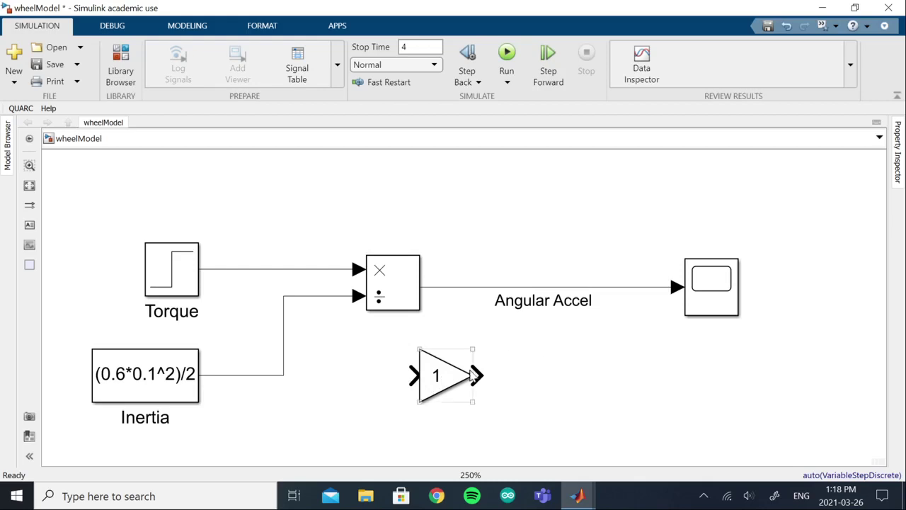
{"action": "left_click_drag", "start_coordinate": [472, 375], "coordinate": [552, 287]}
{"action": "left_click", "coordinate": [580, 288]}
{"action": "key", "text": "Delete"}
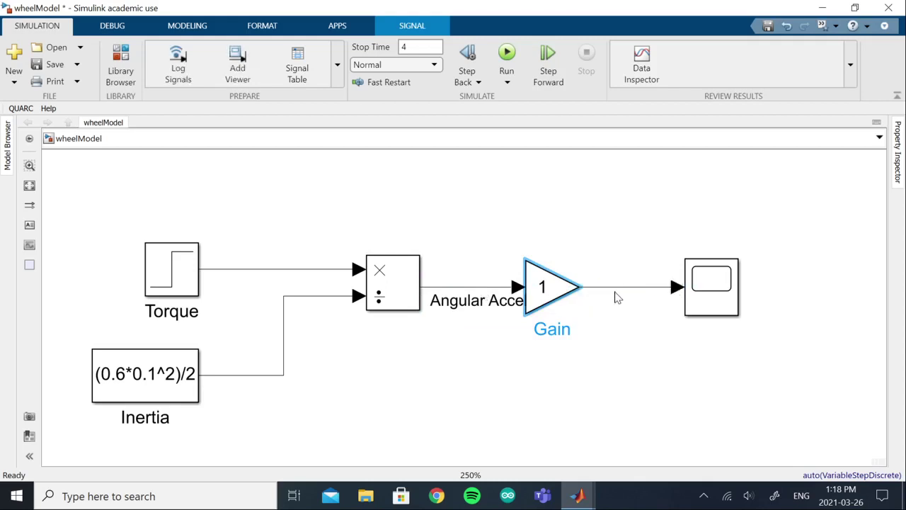
Set the Gain block's gain to 0.1 and rename the block Radius.
{"action": "left_click", "coordinate": [560, 297]}
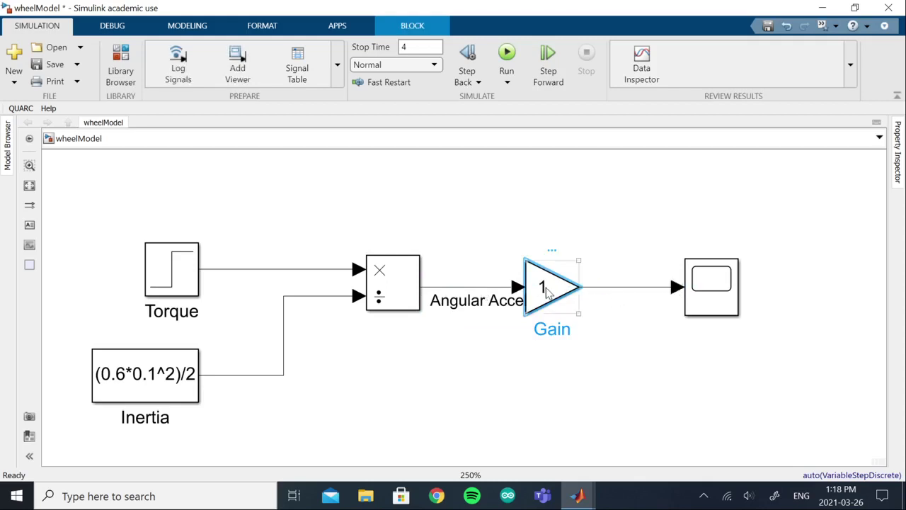
{"action": "double_click", "coordinate": [547, 291]}
{"action": "type", "text": "0.1"}
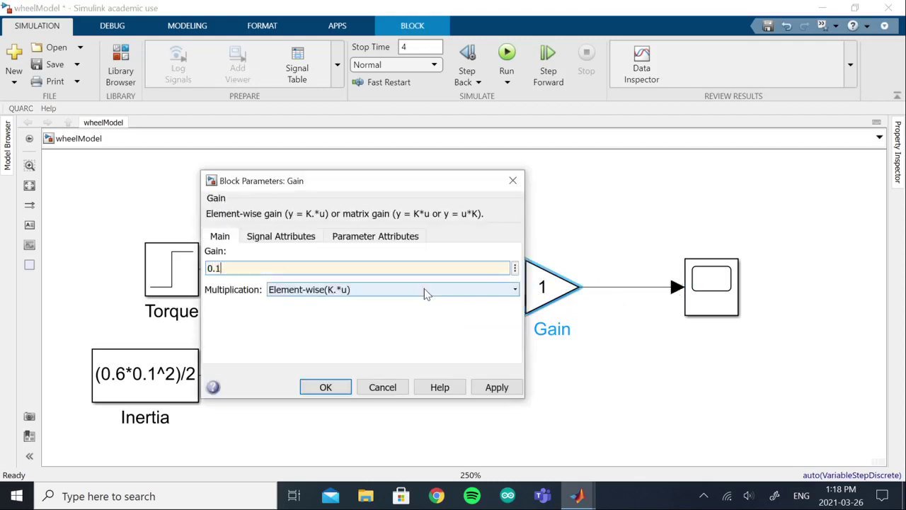
{"action": "left_click", "coordinate": [338, 389]}
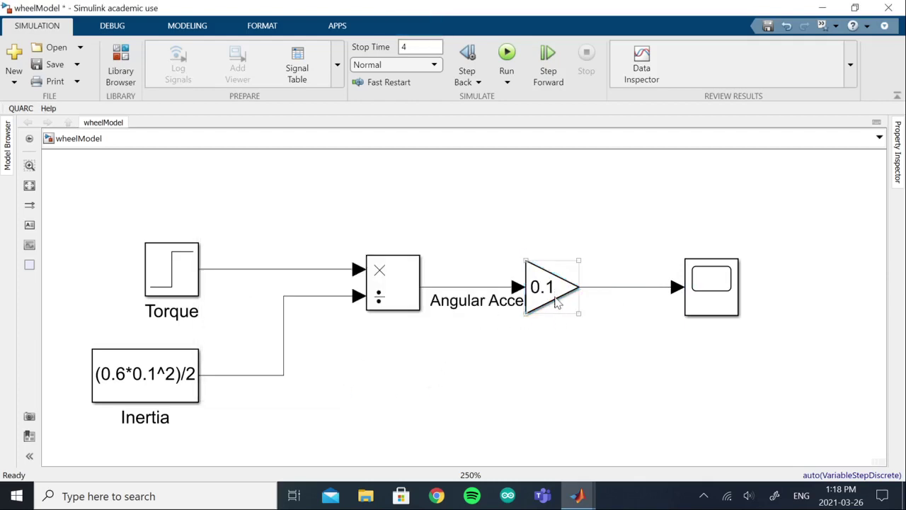
{"action": "left_click", "coordinate": [567, 296]}
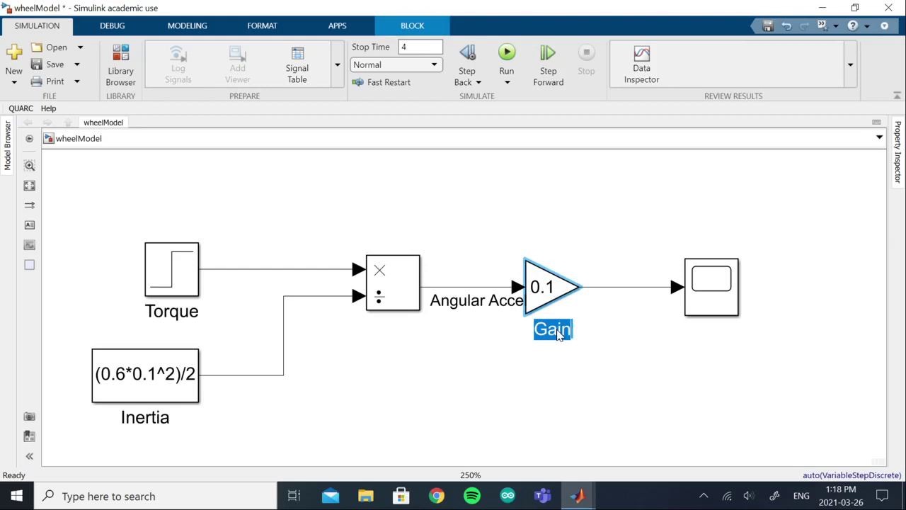
{"action": "type", "text": "Radius"}
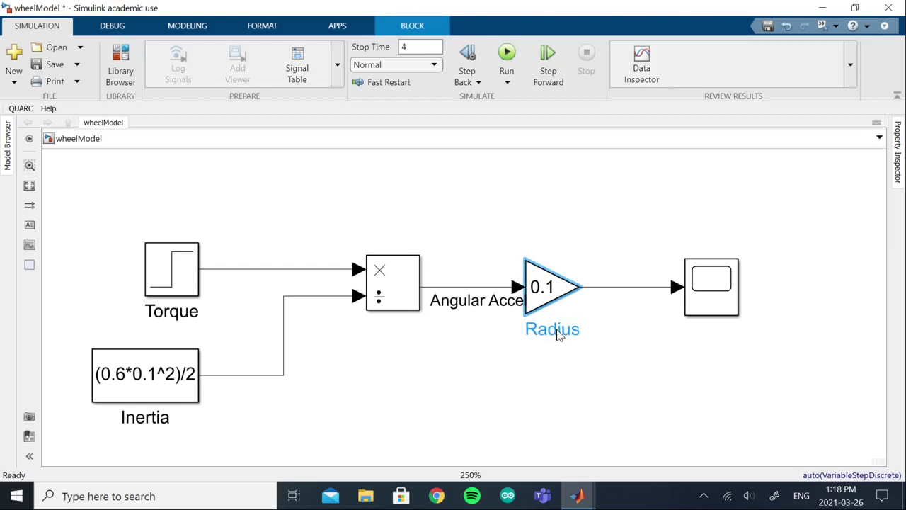
{"action": "left_click", "coordinate": [591, 358]}
Label the signal between the Radius block and the Scope as Translational Accel.
{"action": "double_click", "coordinate": [614, 290]}
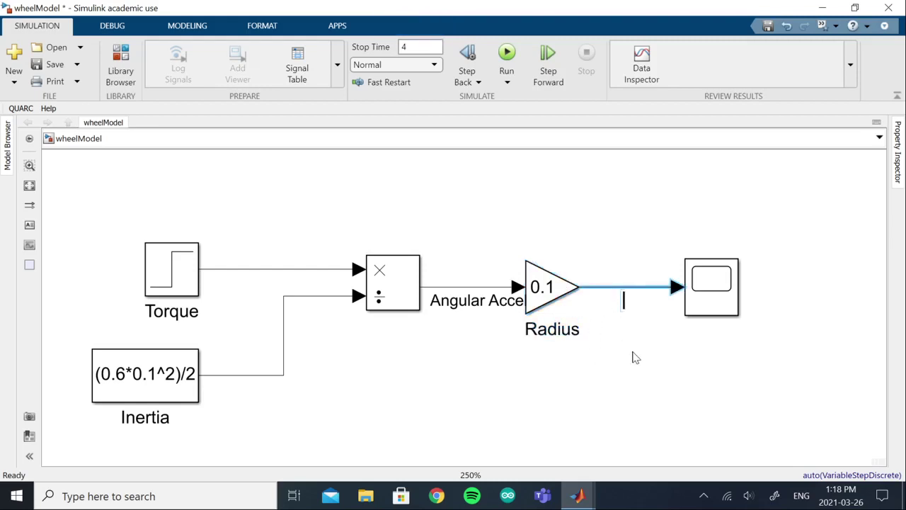
{"action": "type", "text": "Tra"}
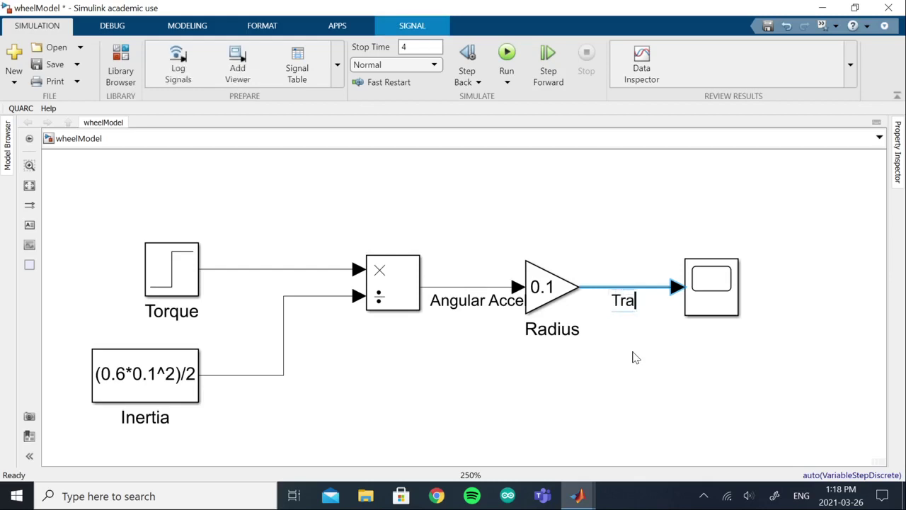
{"action": "type", "text": "nslational Accel"}
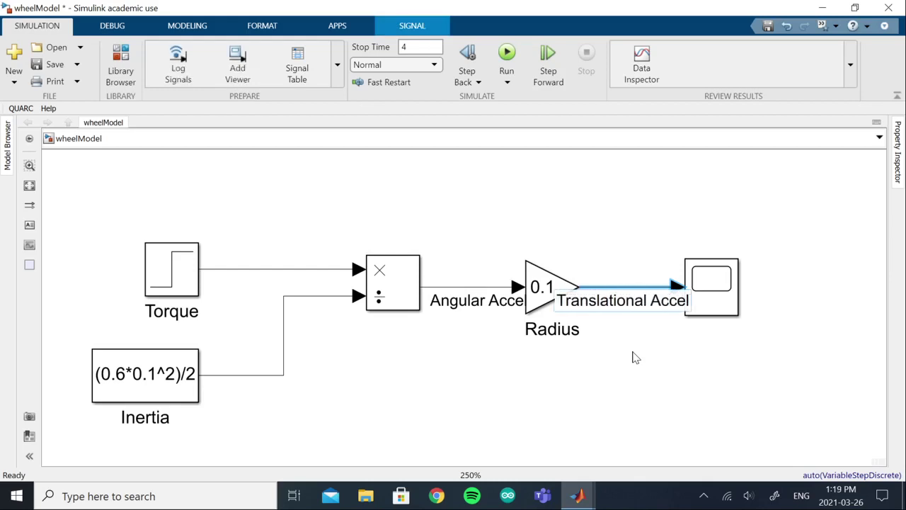
{"action": "left_click", "coordinate": [634, 358]}
Move the Scope and the Radius block right to make room for both signal labels, and save the model.
{"action": "left_click_drag", "start_coordinate": [730, 287], "coordinate": [845, 287]}
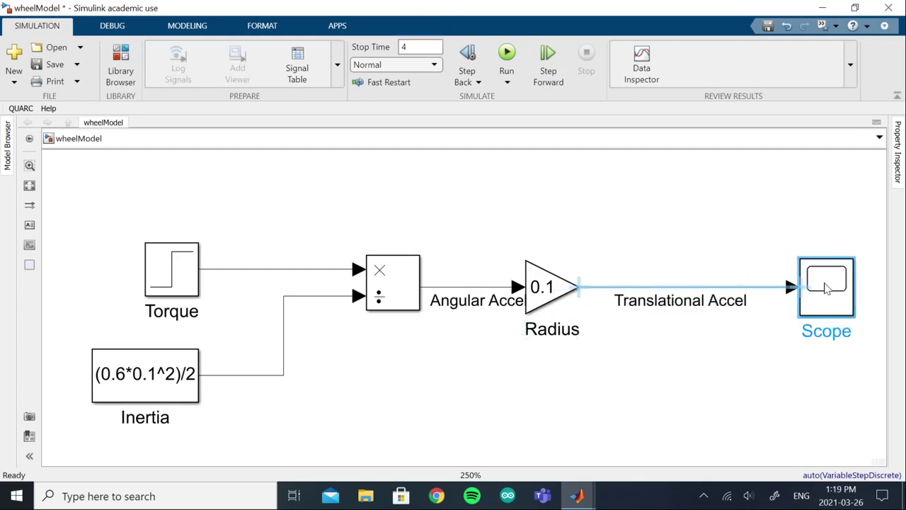
{"action": "left_click_drag", "start_coordinate": [585, 290], "coordinate": [613, 292]}
{"action": "left_click", "coordinate": [641, 401]}
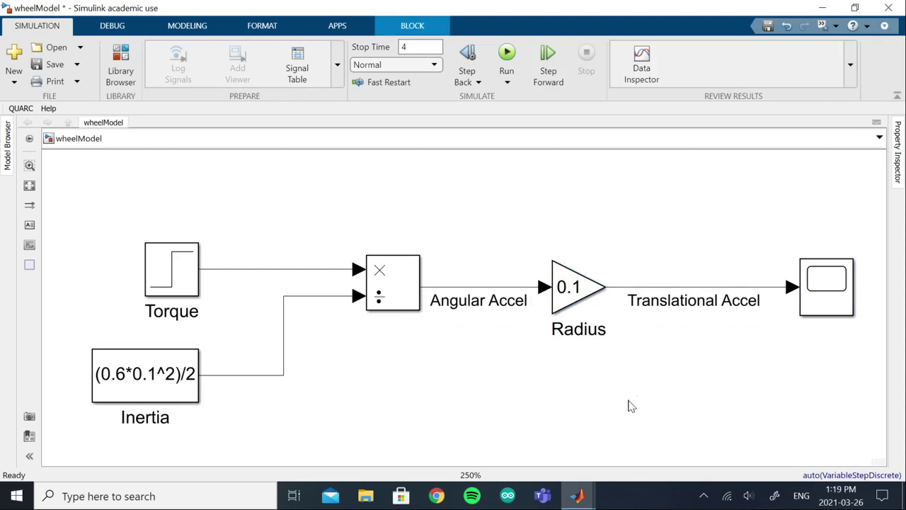
{"action": "scroll", "coordinate": [507, 376], "scroll_direction": "down", "scroll_amount": 1}
{"action": "key", "text": "ctrl+s"}
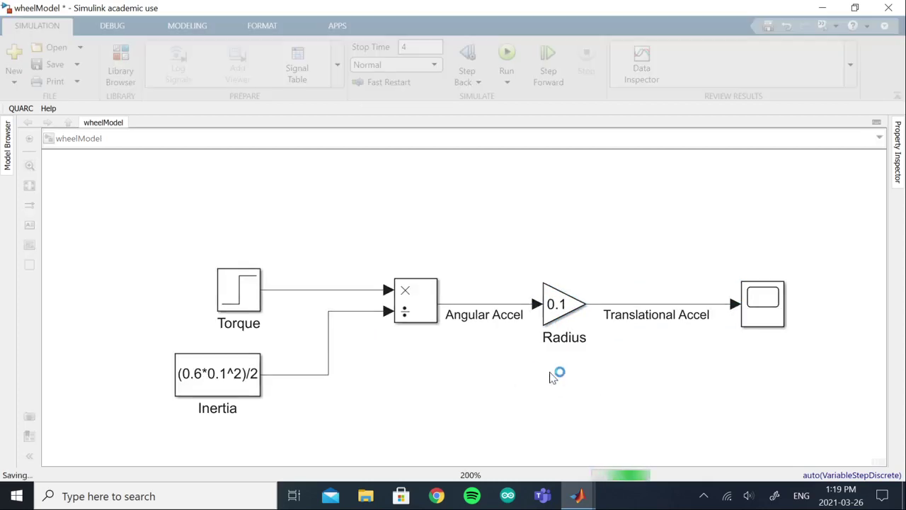
Run the simulation from the Scope to view the translational acceleration, and return to the model.
{"action": "double_click", "coordinate": [770, 324]}
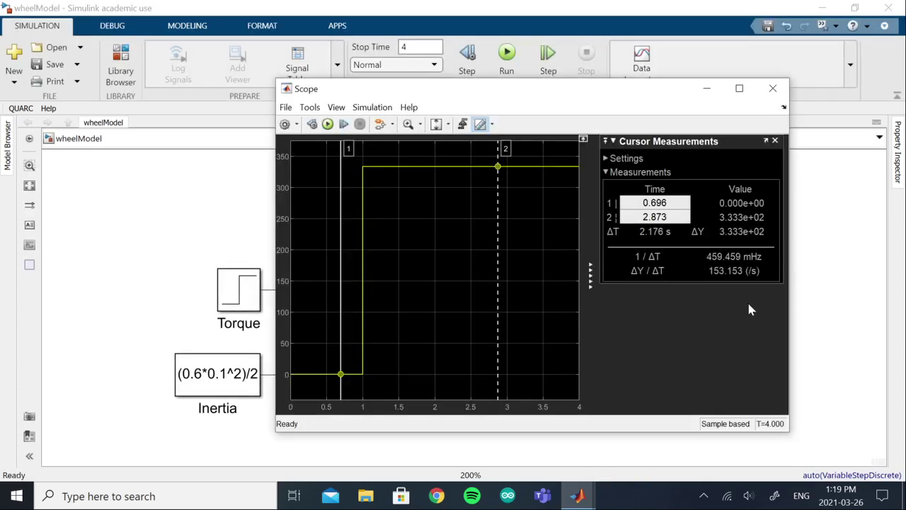
{"action": "left_click", "coordinate": [327, 123]}
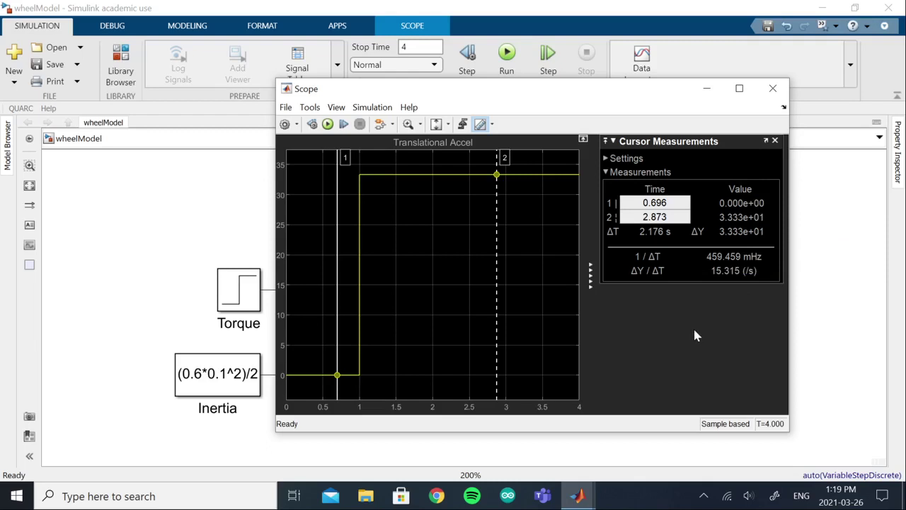
{"action": "left_click", "coordinate": [836, 332]}
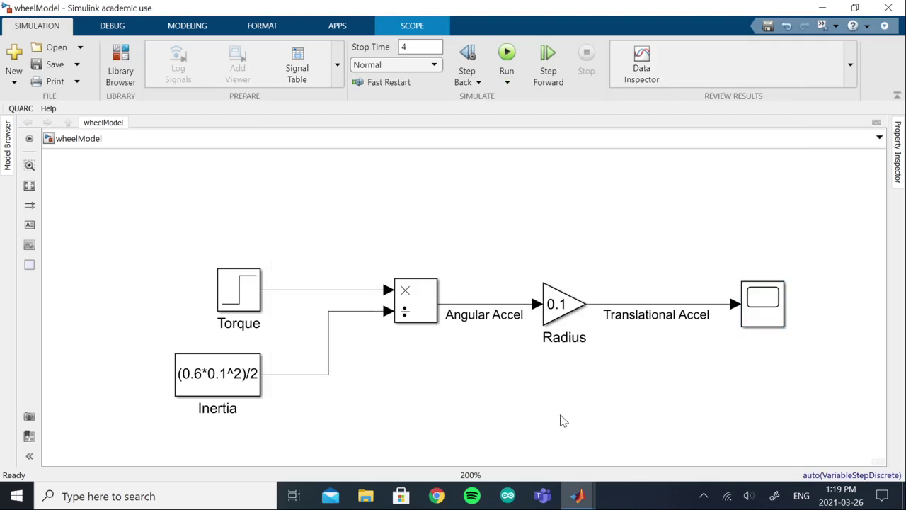
Set the Torque step's final value to 0.05 and save the model.
{"action": "left_click", "coordinate": [220, 292]}
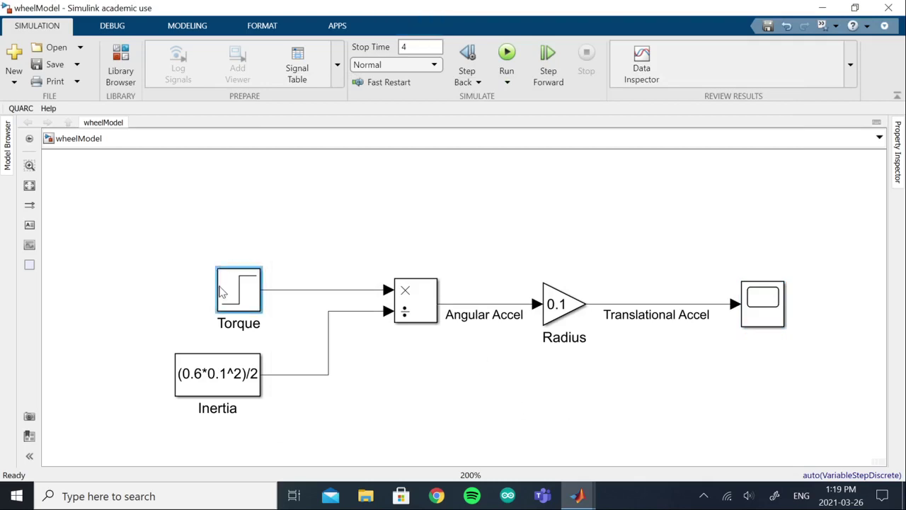
{"action": "double_click", "coordinate": [220, 292]}
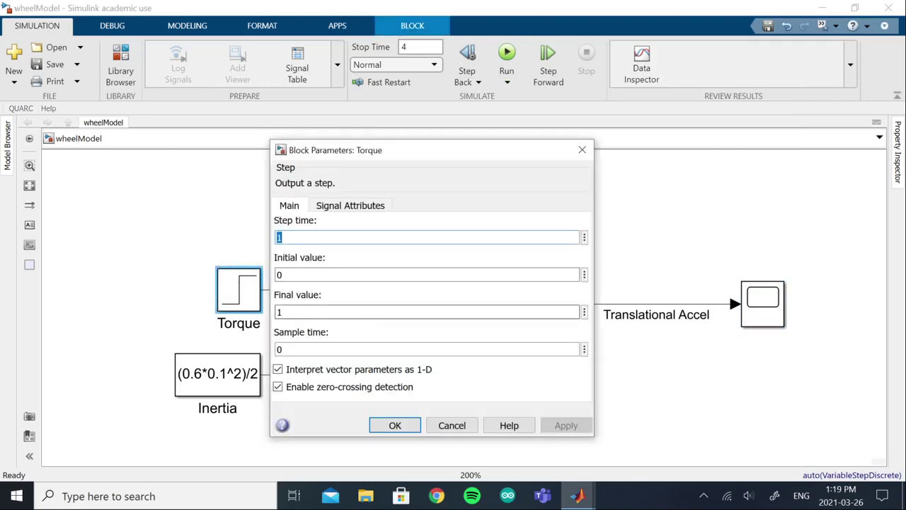
{"action": "left_click", "coordinate": [279, 312]}
{"action": "type", "text": "0.05"}
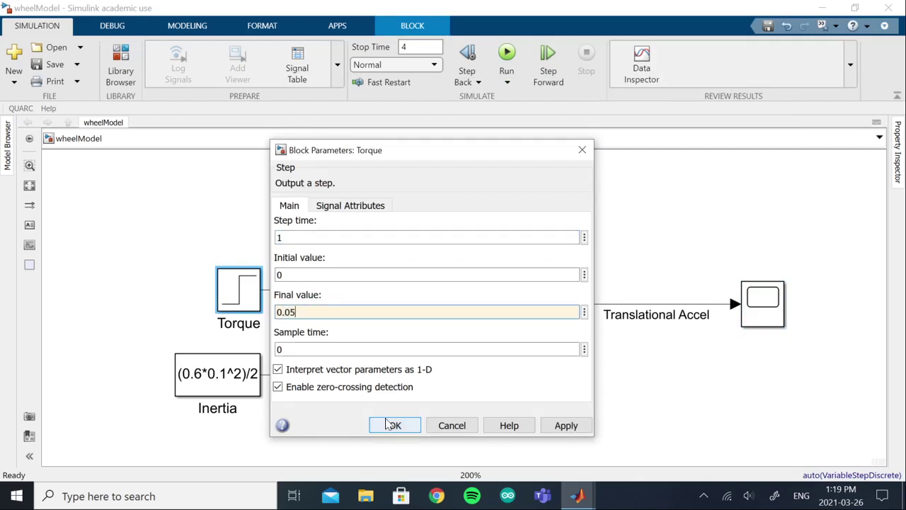
{"action": "left_click", "coordinate": [391, 425]}
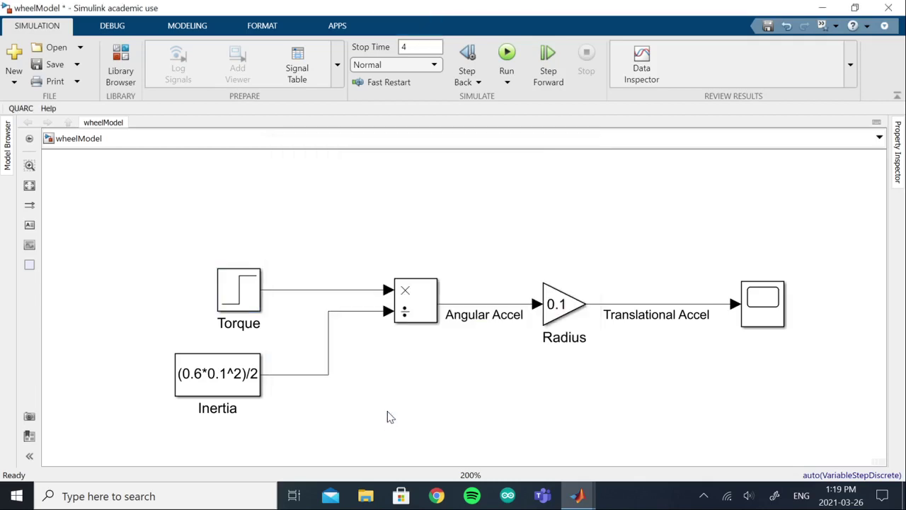
{"action": "key", "text": "ctrl+s"}
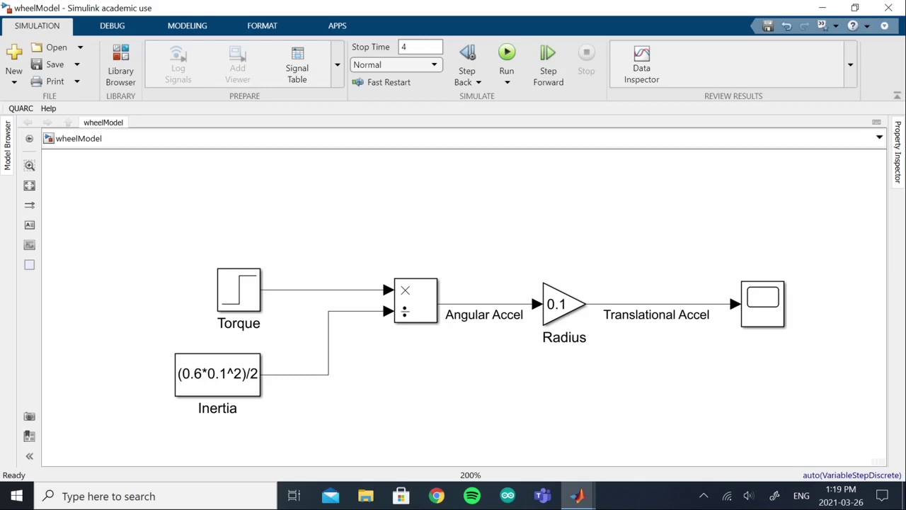
Rerun the simulation from the Scope to check the translational acceleration with the reduced torque, and close the Scope.
{"action": "double_click", "coordinate": [763, 308]}
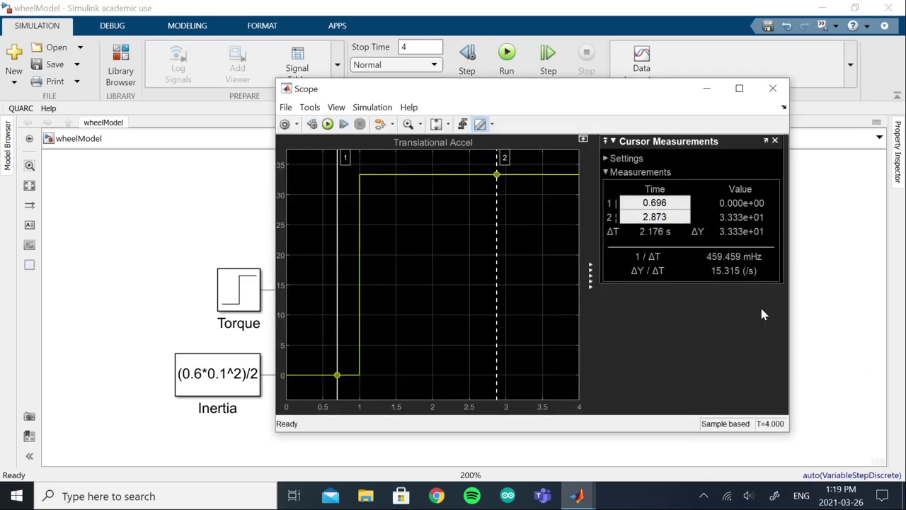
{"action": "left_click", "coordinate": [327, 124]}
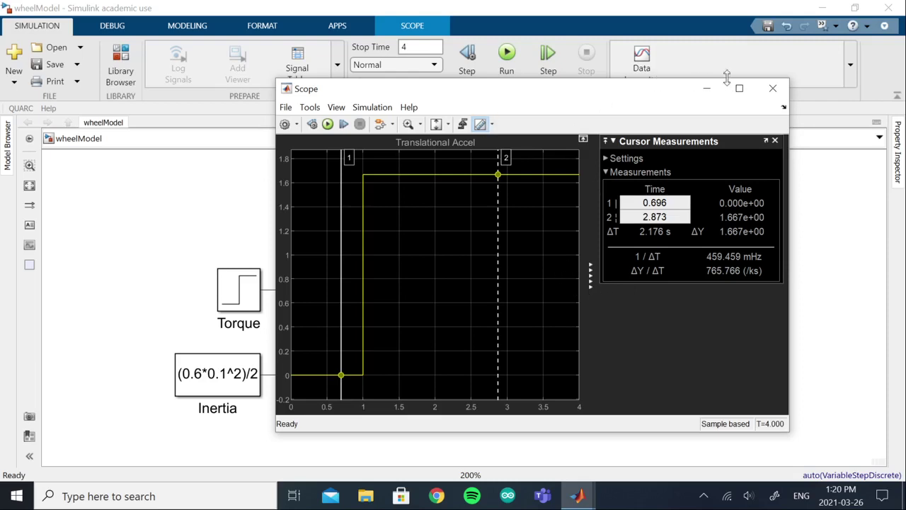
{"action": "left_click", "coordinate": [772, 89]}
{"action": "left_click", "coordinate": [659, 384]}
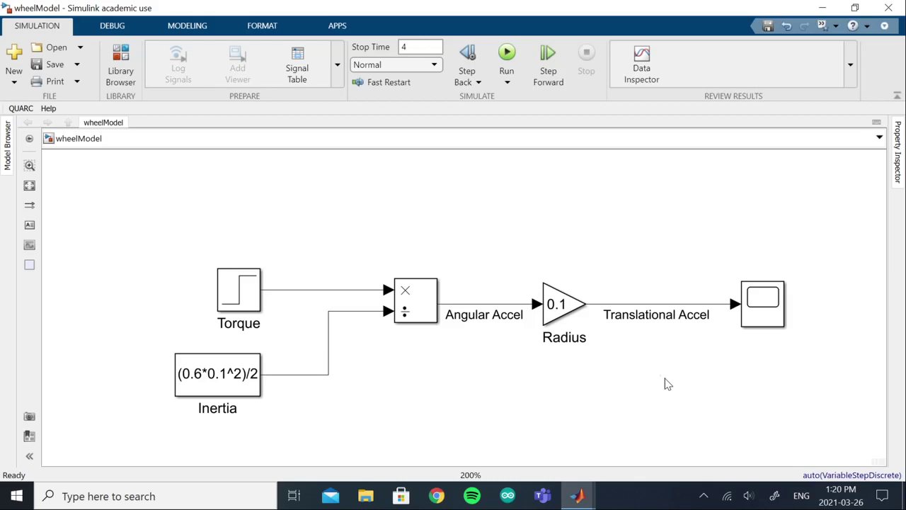
Add a Simulink Continuous Integrator block below the Translational Accel signal.
{"action": "double_click", "coordinate": [624, 398]}
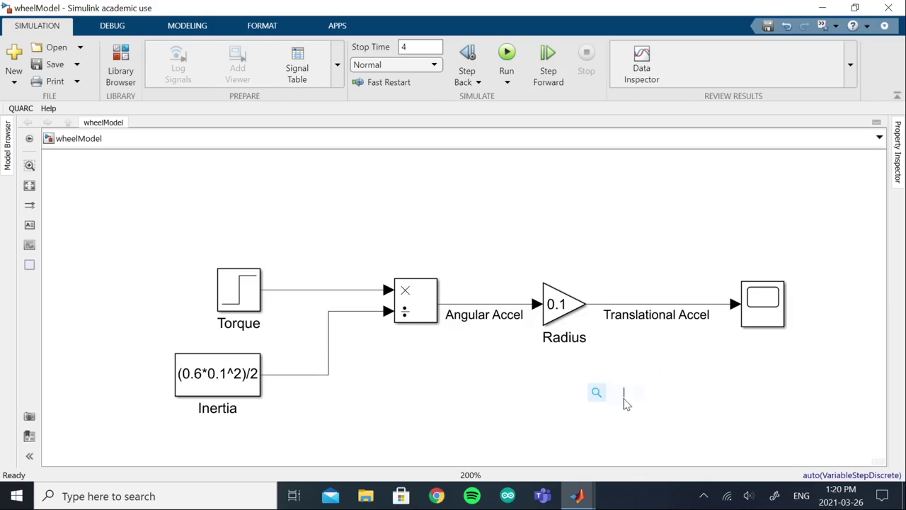
{"action": "type", "text": "integ"}
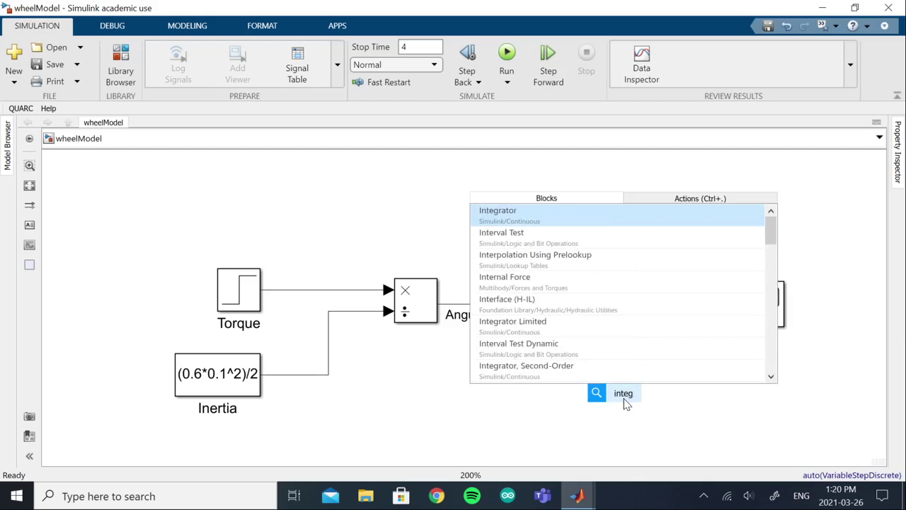
{"action": "type", "text": "r"}
{"action": "key", "text": "Return"}
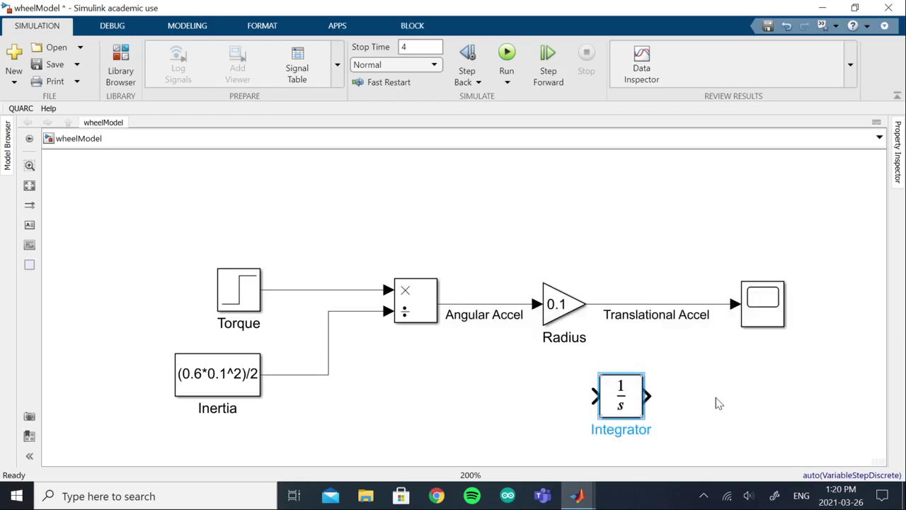
{"action": "left_click", "coordinate": [633, 417]}
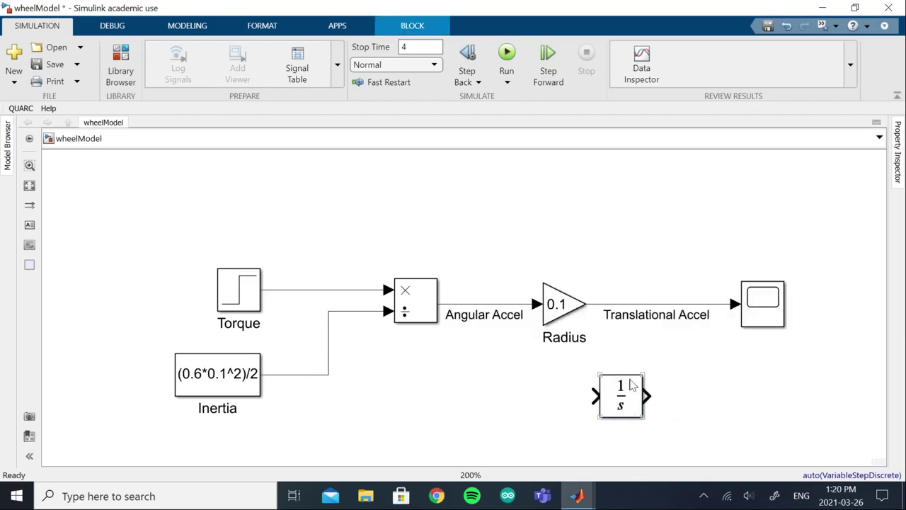
Delete the line between Radius and the Scope, place the Integrator between them, and connect the Radius output to its input.
{"action": "left_click", "coordinate": [652, 305]}
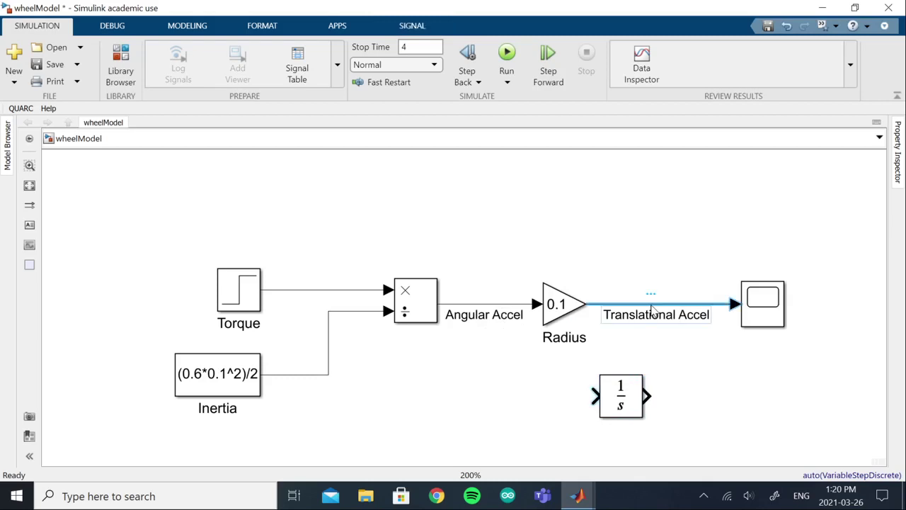
{"action": "key", "text": "Delete"}
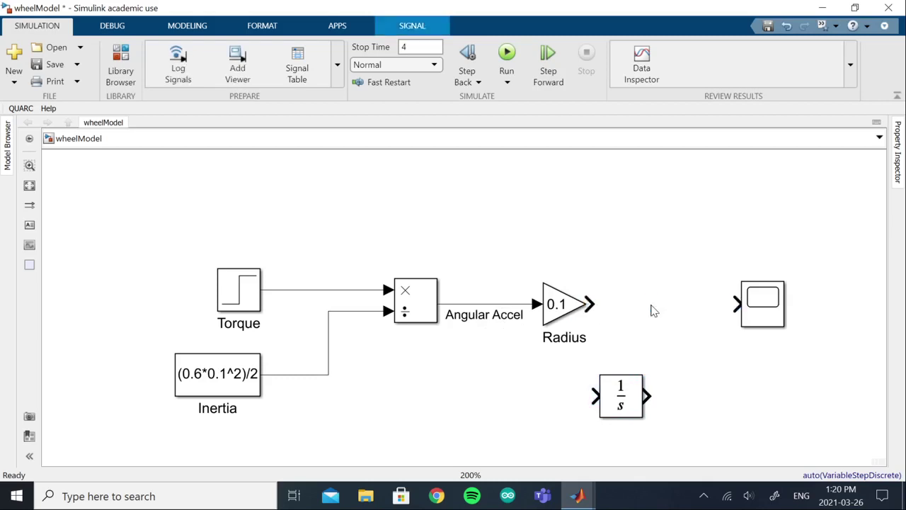
{"action": "left_click_drag", "start_coordinate": [637, 407], "coordinate": [673, 313]}
{"action": "left_click", "coordinate": [626, 317]}
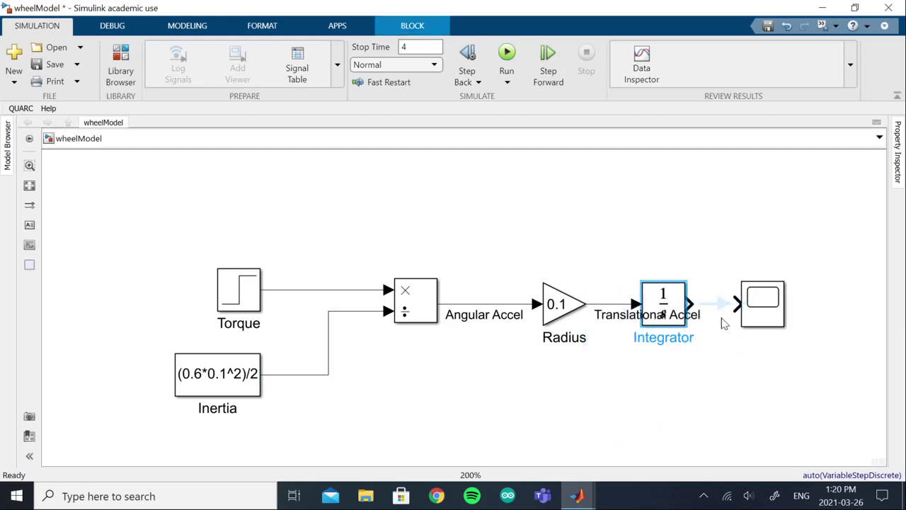
Connect the Integrator output to the Scope, and move both blocks further along so the Translational Accel label is clear.
{"action": "left_click", "coordinate": [724, 306]}
{"action": "left_click", "coordinate": [734, 402]}
{"action": "scroll", "coordinate": [767, 368], "scroll_direction": "down", "scroll_amount": 1}
{"action": "scroll", "coordinate": [856, 367], "scroll_direction": "up", "scroll_amount": 1}
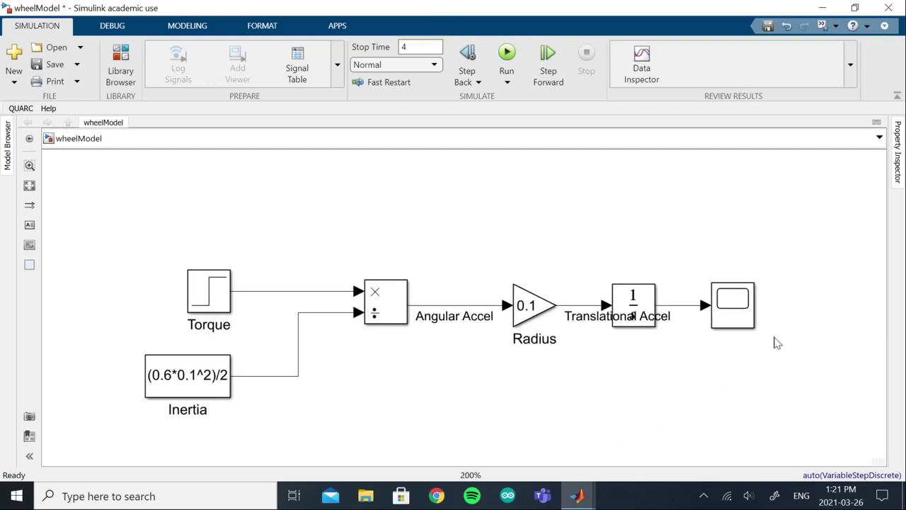
{"action": "left_click_drag", "start_coordinate": [747, 320], "coordinate": [860, 324]}
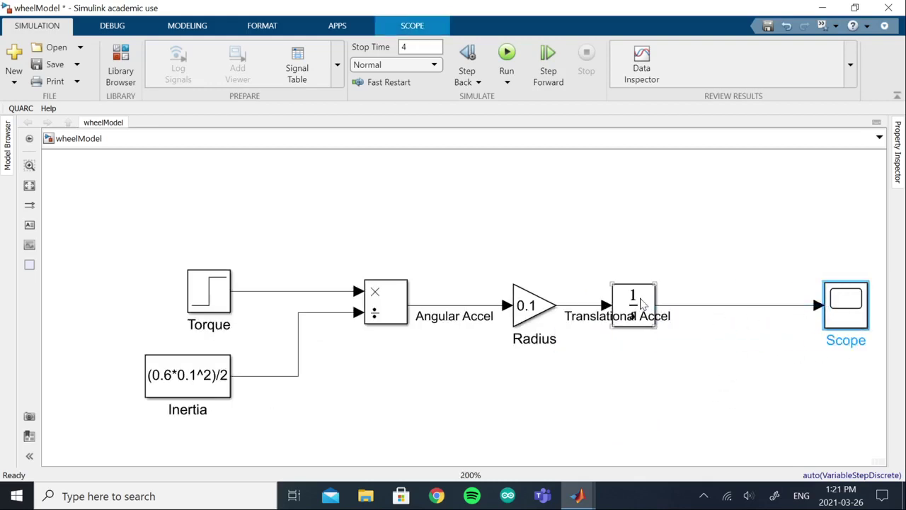
{"action": "left_click_drag", "start_coordinate": [643, 309], "coordinate": [720, 305]}
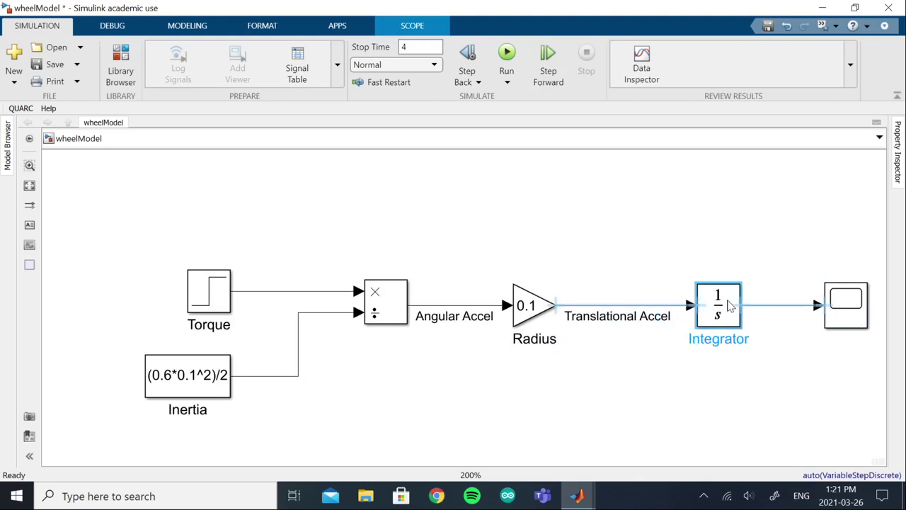
{"action": "left_click", "coordinate": [658, 384]}
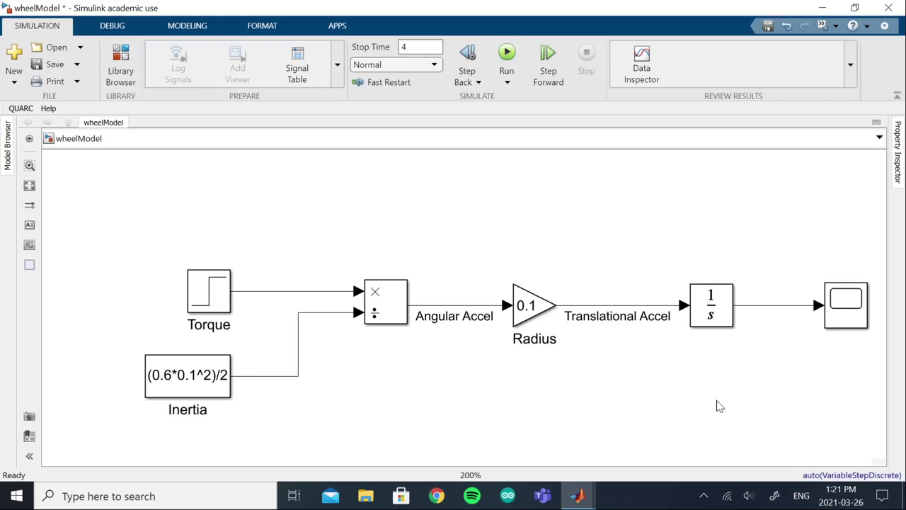
Name the signal between the Integrator and the Scope "velocity" and save the model.
{"action": "left_click", "coordinate": [774, 310]}
{"action": "double_click", "coordinate": [774, 312]}
{"action": "type", "text": "vel"}
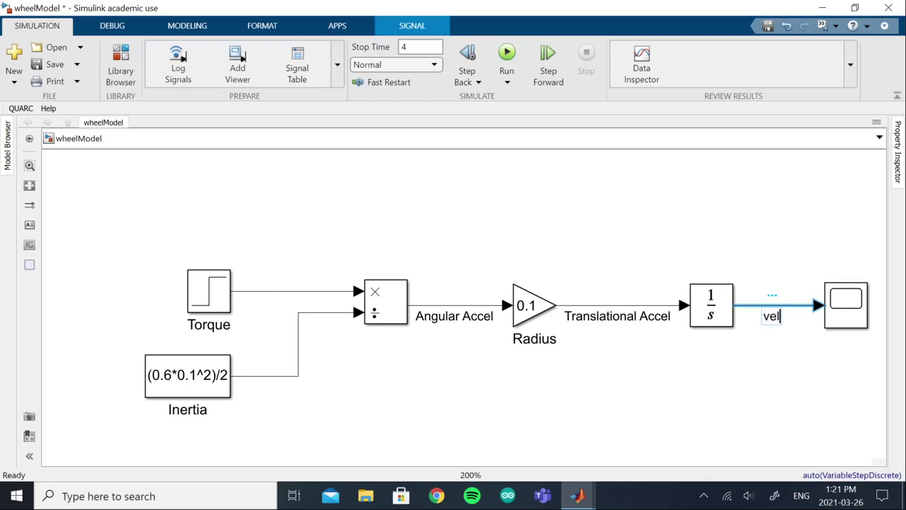
{"action": "type", "text": "ocity"}
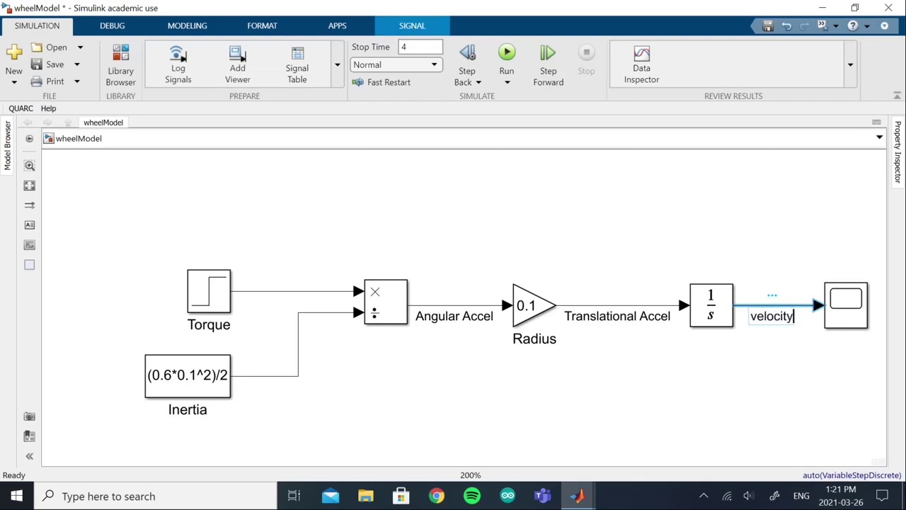
{"action": "left_click", "coordinate": [755, 398]}
{"action": "key", "text": "ctrl+s"}
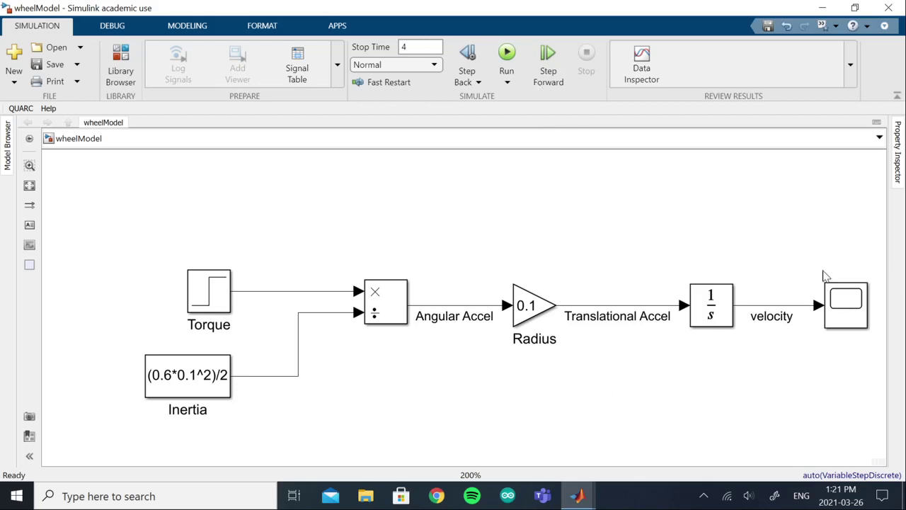
Run the simulation, measure the velocity plot's slope in the Scope with both cursors, and close the Scope.
{"action": "left_click", "coordinate": [507, 55]}
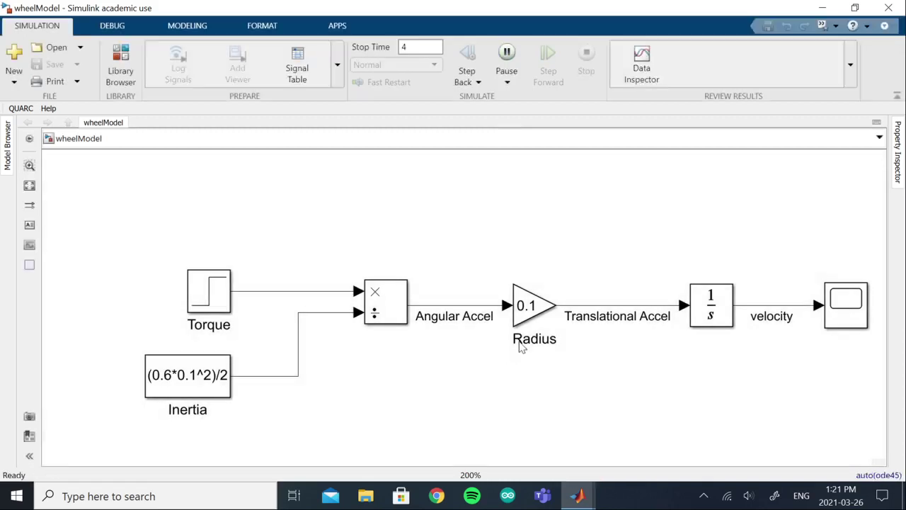
{"action": "double_click", "coordinate": [828, 315]}
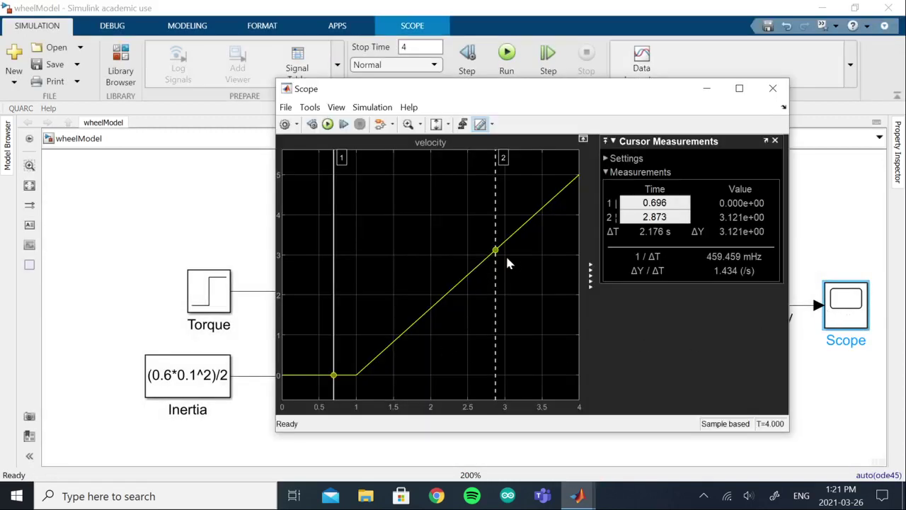
{"action": "left_click_drag", "start_coordinate": [497, 249], "coordinate": [476, 268]}
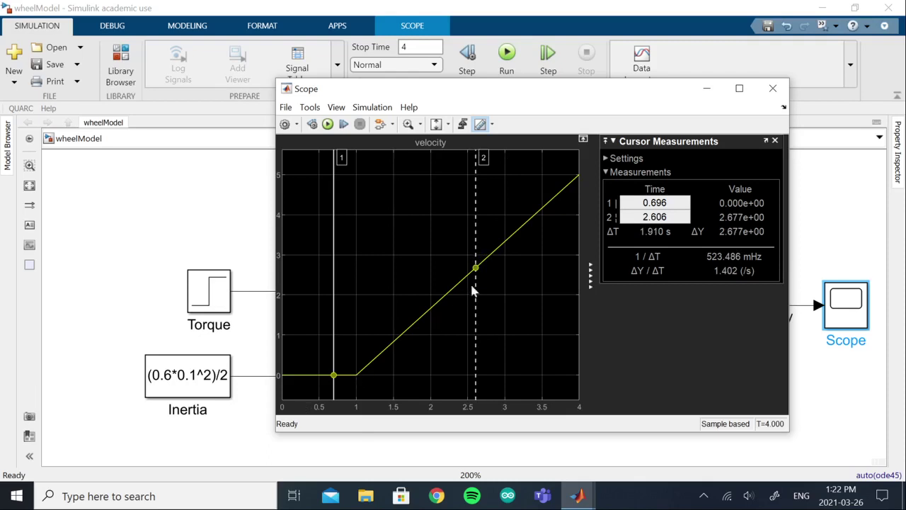
{"action": "mouse_move", "coordinate": [476, 269]}
{"action": "left_mouse_down"}
{"action": "mouse_move", "coordinate": [388, 308]}
{"action": "mouse_move", "coordinate": [456, 260]}
{"action": "mouse_move", "coordinate": [535, 232]}
{"action": "mouse_move", "coordinate": [457, 267]}
{"action": "left_mouse_up"}
{"action": "mouse_move", "coordinate": [478, 255]}
{"action": "left_mouse_down"}
{"action": "mouse_move", "coordinate": [566, 213]}
{"action": "mouse_move", "coordinate": [418, 307]}
{"action": "mouse_move", "coordinate": [516, 239]}
{"action": "mouse_move", "coordinate": [493, 248]}
{"action": "left_mouse_up"}
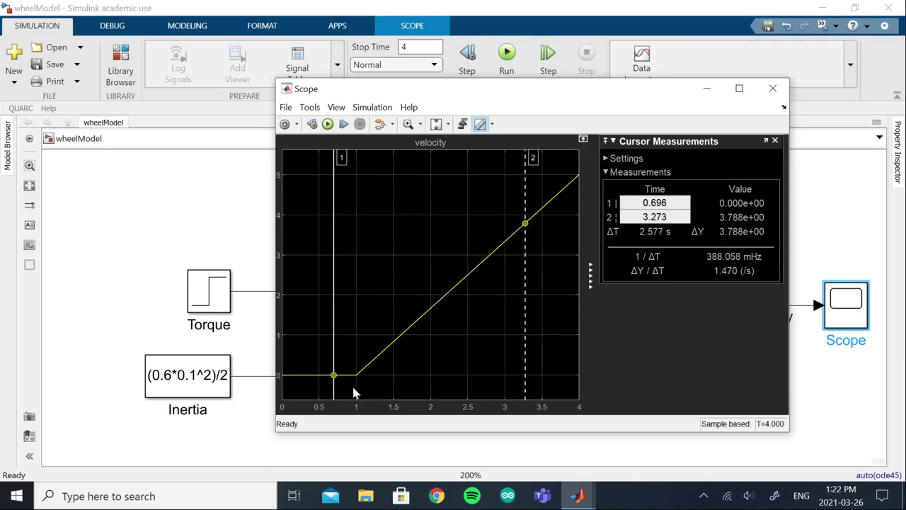
{"action": "left_click_drag", "start_coordinate": [332, 375], "coordinate": [421, 364]}
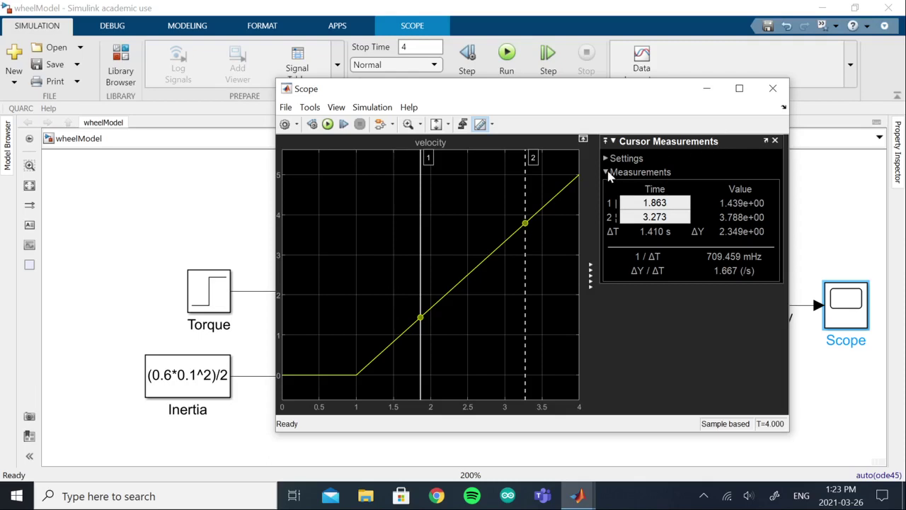
{"action": "left_click", "coordinate": [772, 88]}
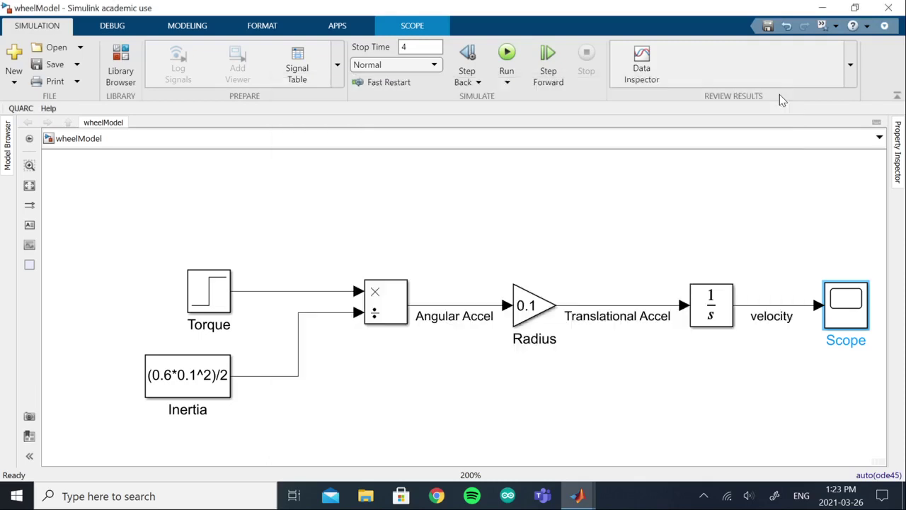
{"action": "left_click", "coordinate": [739, 197]}
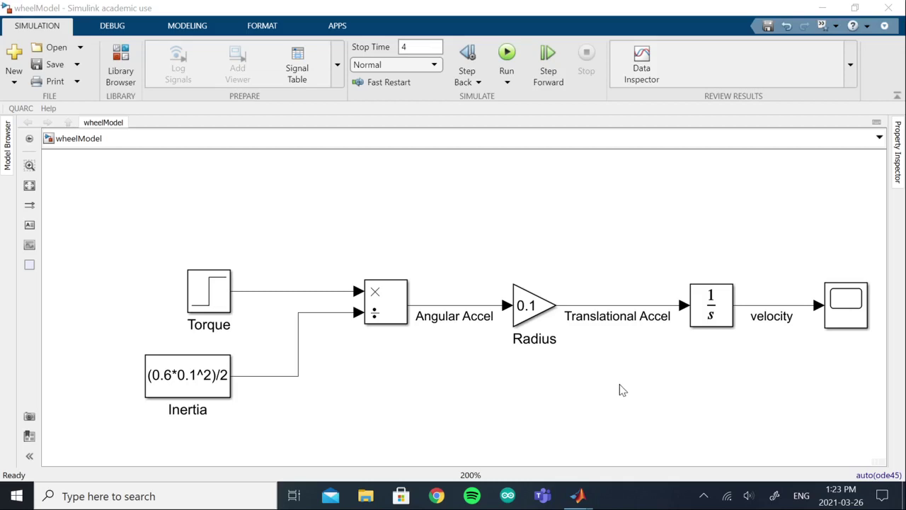
Add a second Simulink Continuous Integrator block in the empty space below the first one.
{"action": "left_click", "coordinate": [621, 388]}
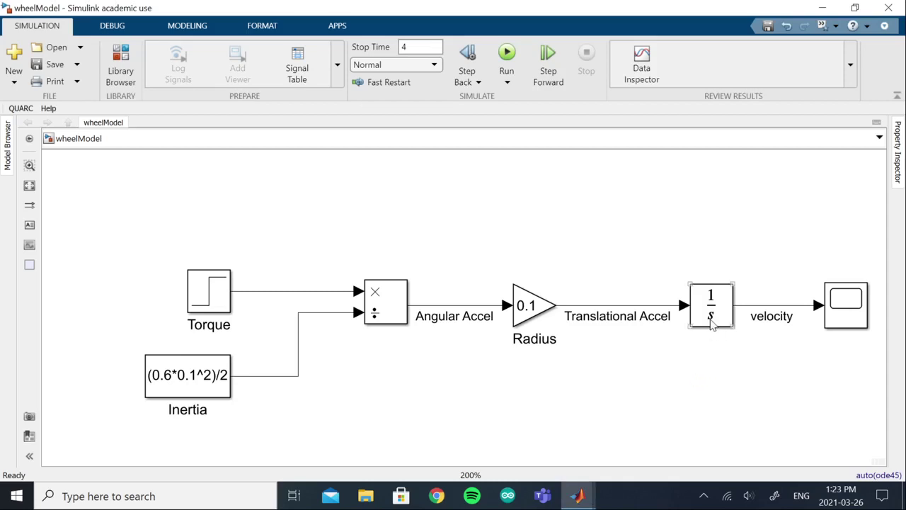
{"action": "double_click", "coordinate": [670, 395]}
{"action": "type", "text": "integrat"}
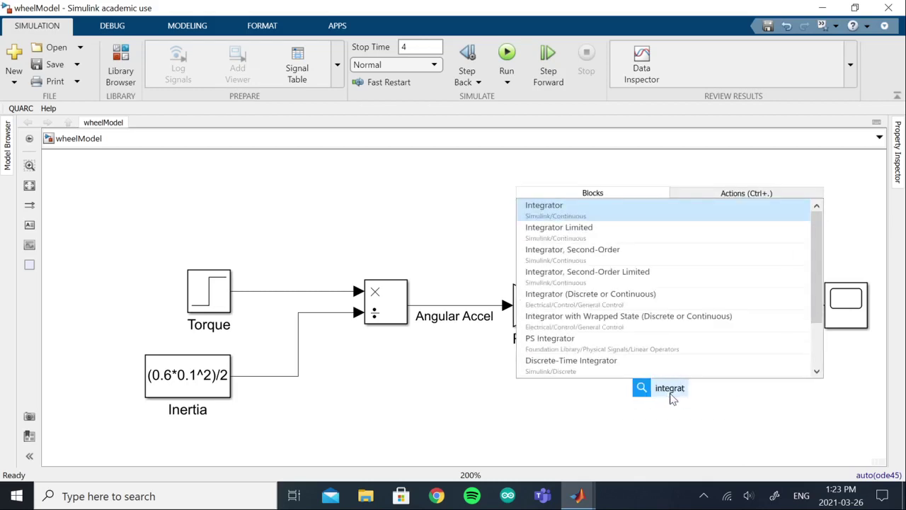
{"action": "key", "text": "Return"}
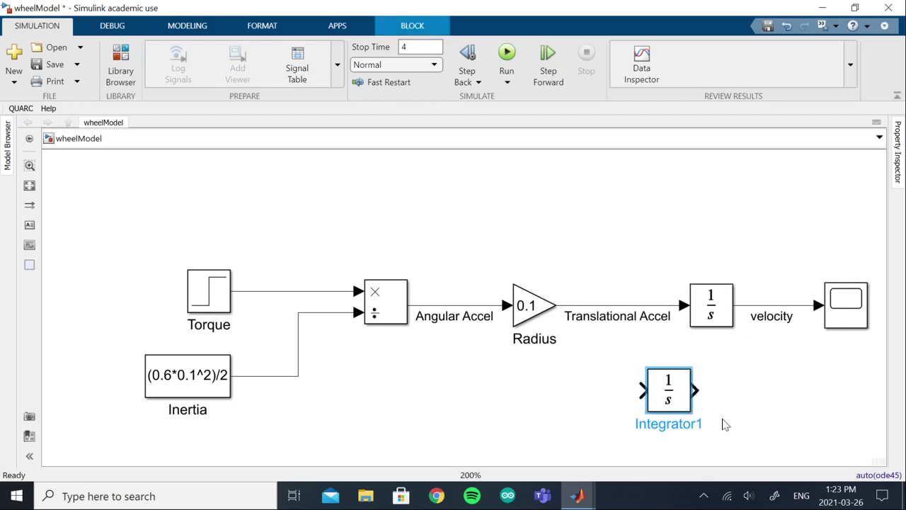
Insert the second Integrator into the velocity line before the Scope, and space out both blocks so the velocity label is clear.
{"action": "left_click", "coordinate": [767, 308]}
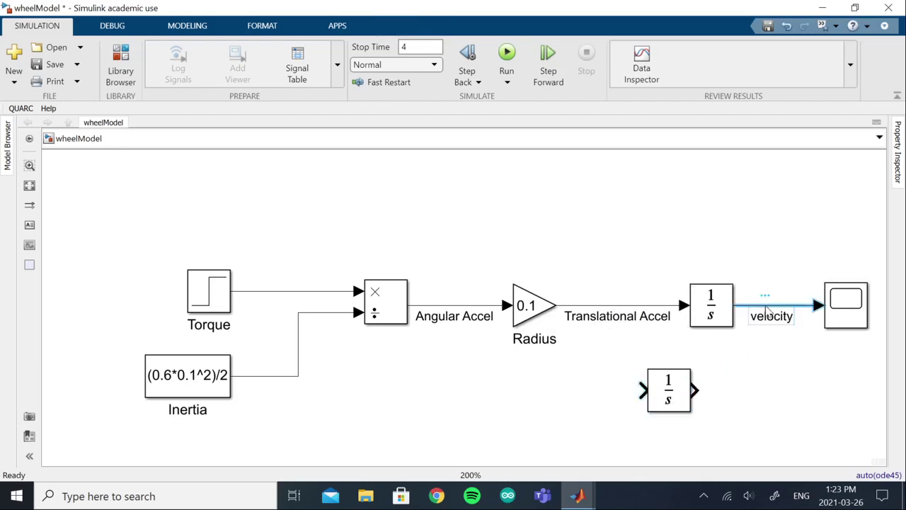
{"action": "key", "text": "Delete"}
{"action": "left_click_drag", "start_coordinate": [682, 399], "coordinate": [785, 316]}
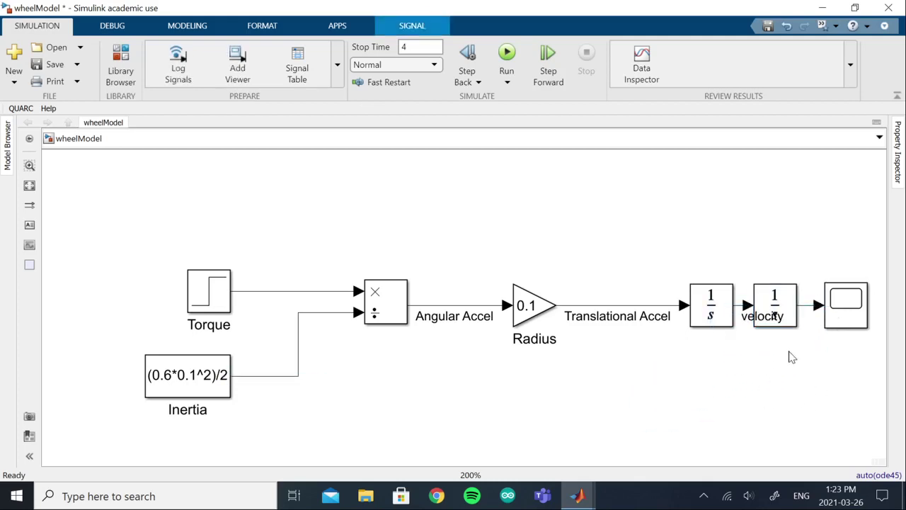
{"action": "scroll", "coordinate": [807, 354], "scroll_direction": "down", "scroll_amount": 3}
{"action": "scroll", "coordinate": [861, 335], "scroll_direction": "up", "scroll_amount": 2}
{"action": "scroll", "coordinate": [864, 337], "scroll_direction": "up", "scroll_amount": 3}
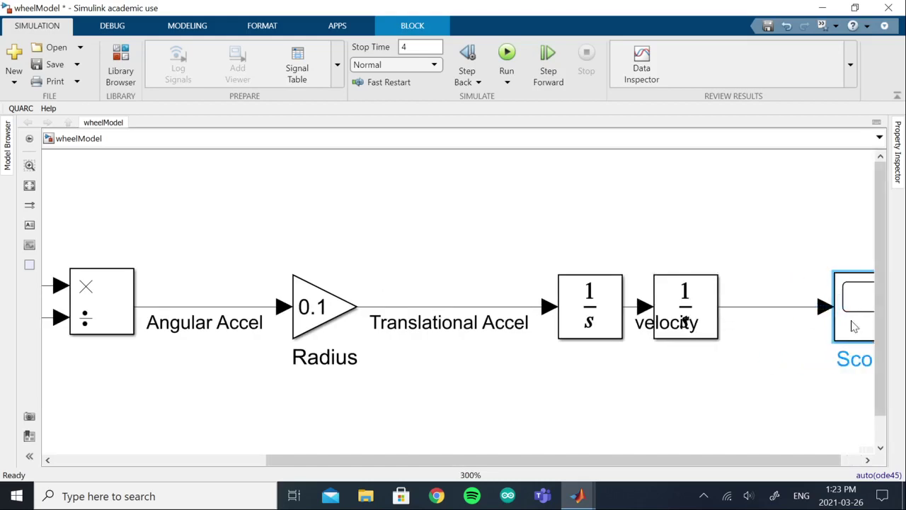
{"action": "scroll", "coordinate": [859, 325], "scroll_direction": "down", "scroll_amount": 4}
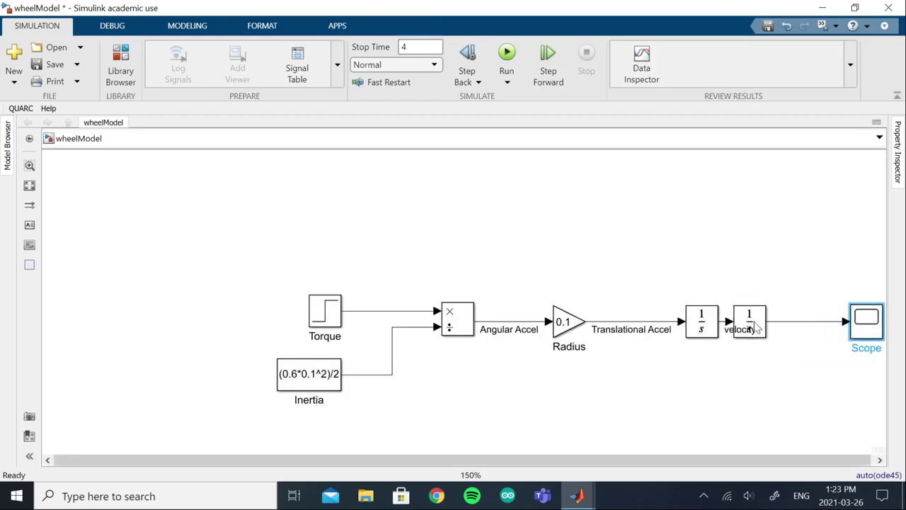
{"action": "left_click_drag", "start_coordinate": [749, 322], "coordinate": [793, 329]}
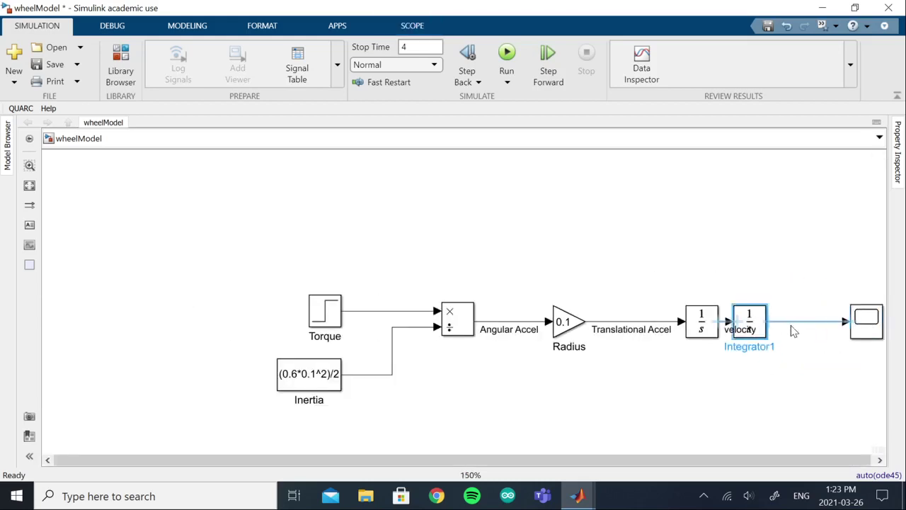
Name the signal between the second Integrator and the Scope "position" and save the model.
{"action": "left_click", "coordinate": [789, 403]}
{"action": "type", "text": "position"}
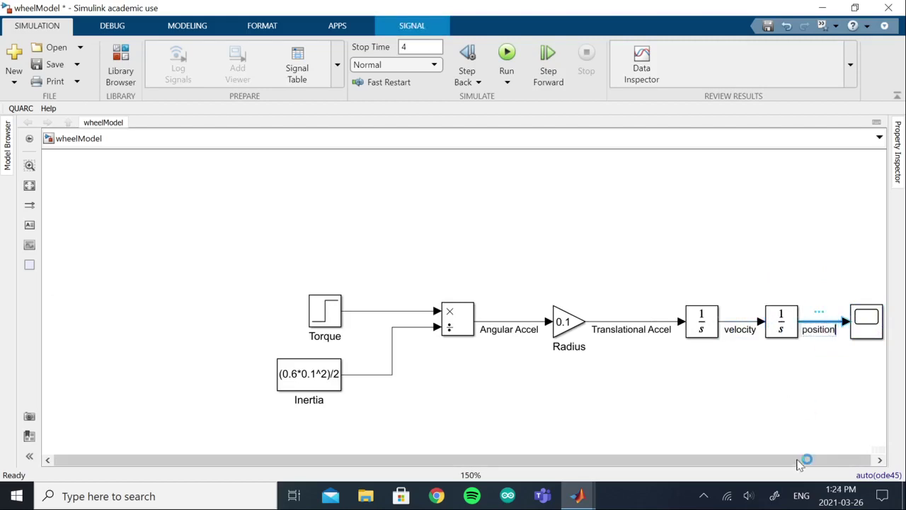
{"action": "left_click", "coordinate": [805, 398]}
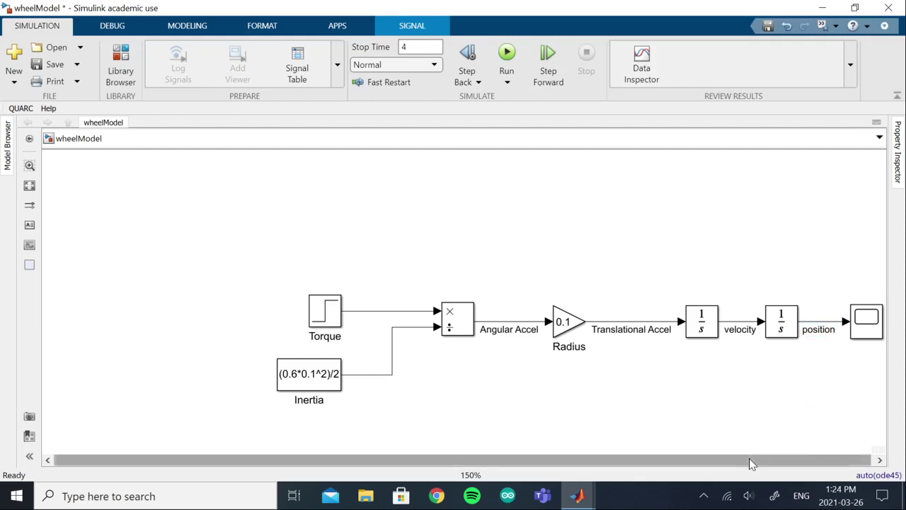
{"action": "key", "text": "1"}
{"action": "scroll", "coordinate": [882, 367], "scroll_direction": "up", "scroll_amount": 2}
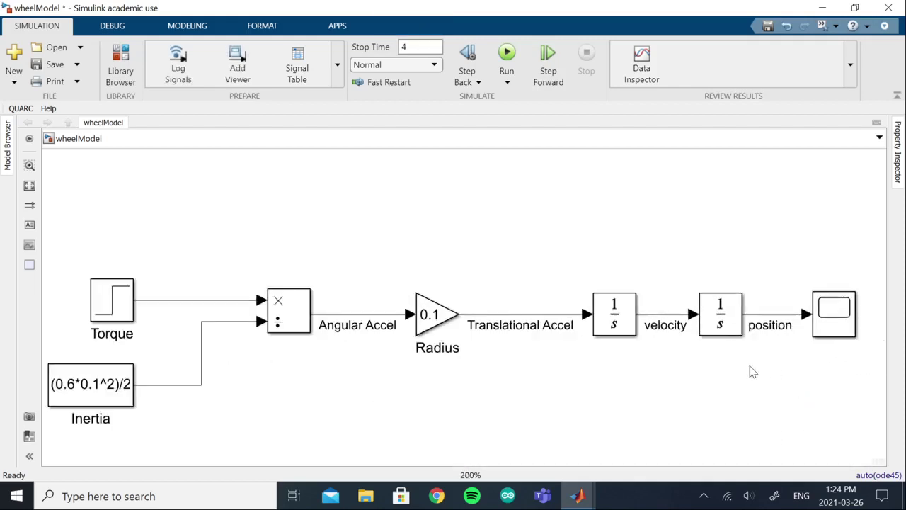
{"action": "scroll", "coordinate": [529, 366], "scroll_direction": "down", "scroll_amount": 1}
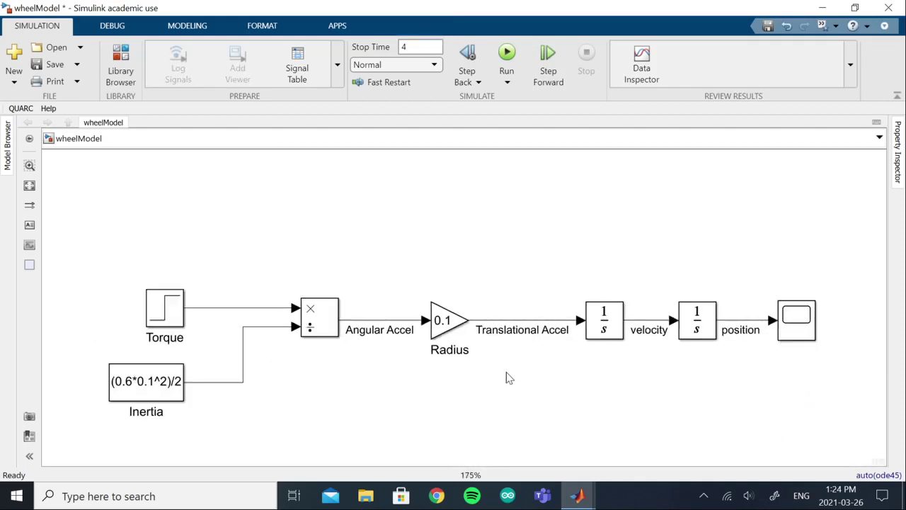
{"action": "key", "text": "ctrl+s"}
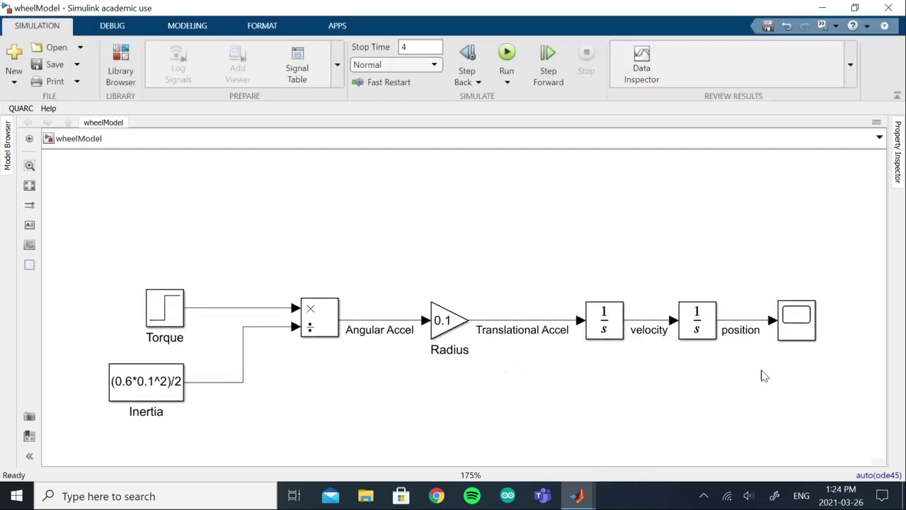
Rerun the simulation from the Scope, examine the position curve by moving the second cursor along it, and close the Scope.
{"action": "double_click", "coordinate": [791, 321]}
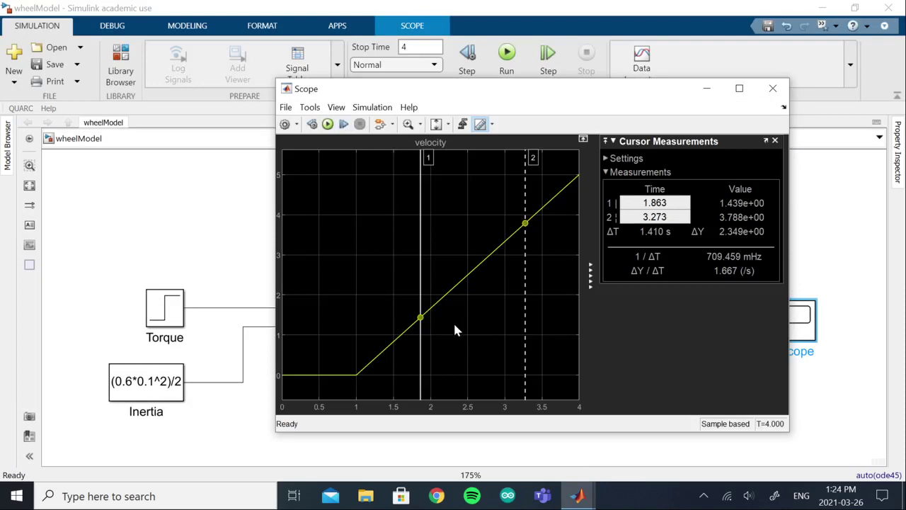
{"action": "left_click", "coordinate": [327, 124]}
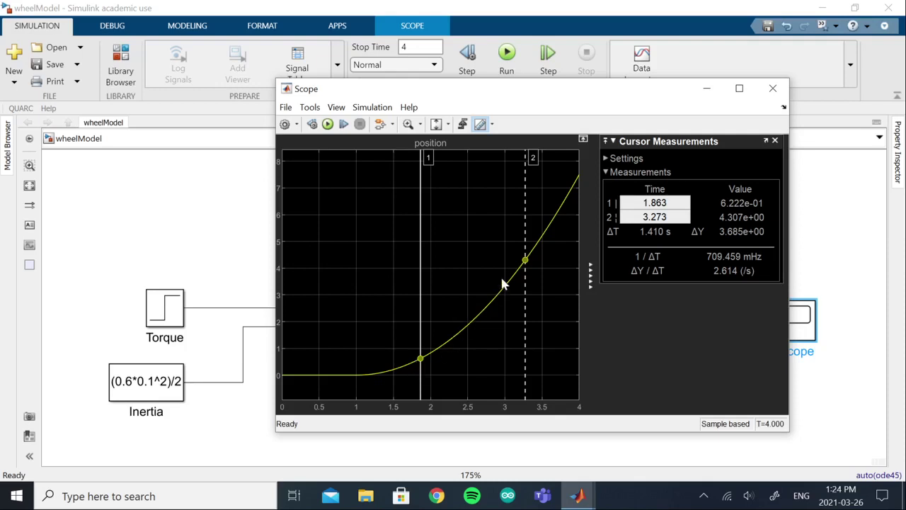
{"action": "left_click_drag", "start_coordinate": [525, 262], "coordinate": [496, 288]}
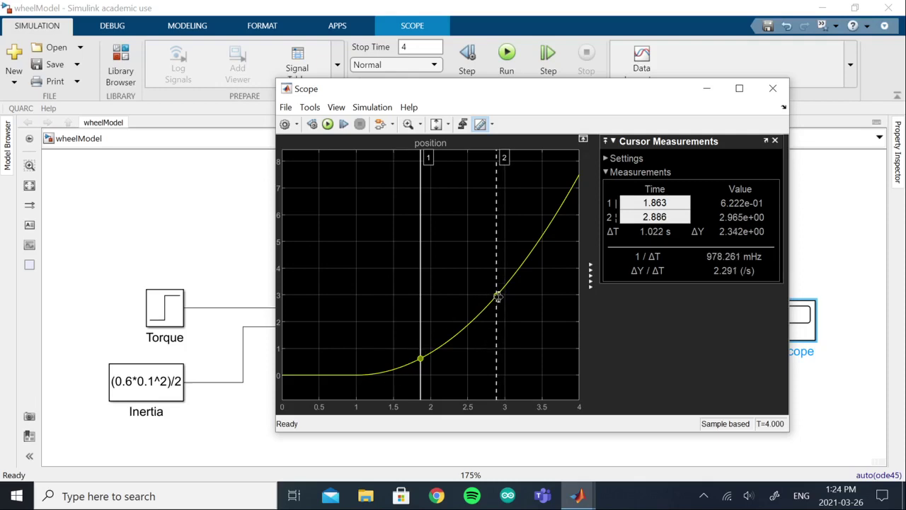
{"action": "left_click_drag", "start_coordinate": [496, 297], "coordinate": [579, 288]}
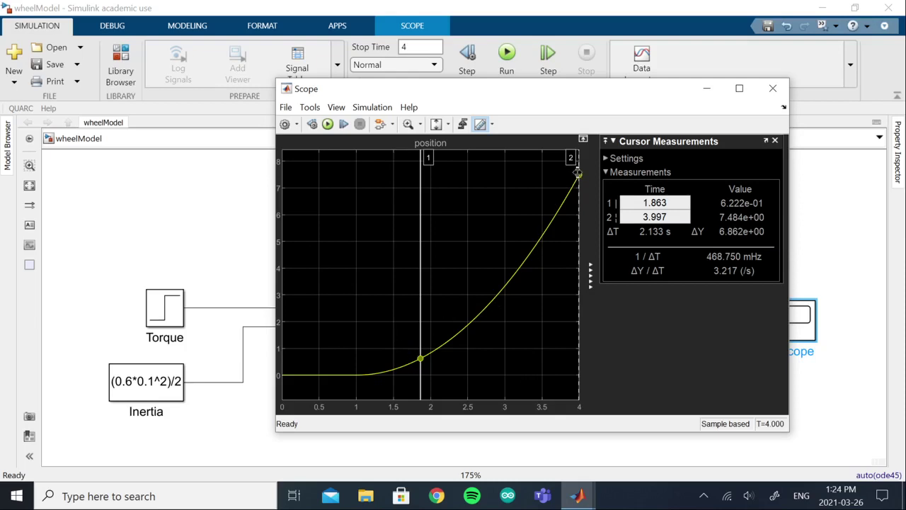
{"action": "left_click_drag", "start_coordinate": [579, 171], "coordinate": [537, 198]}
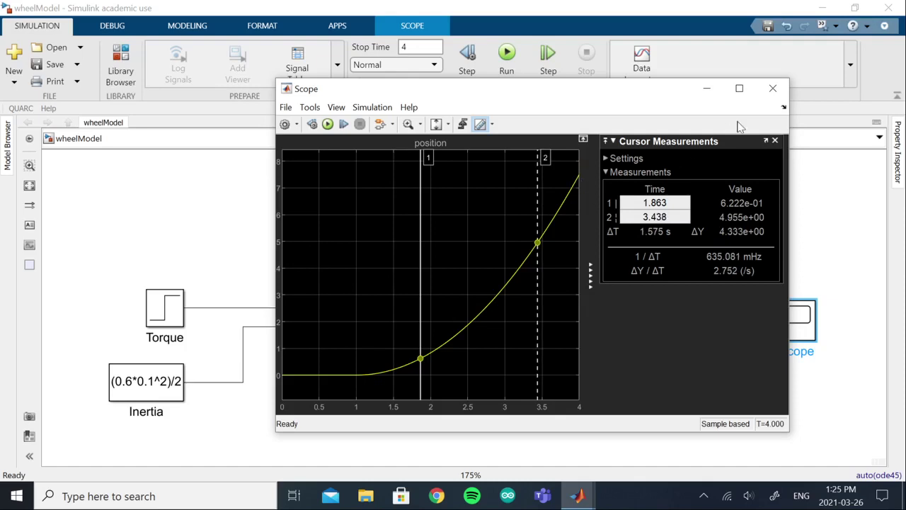
{"action": "left_click", "coordinate": [772, 89]}
{"action": "left_click", "coordinate": [776, 275]}
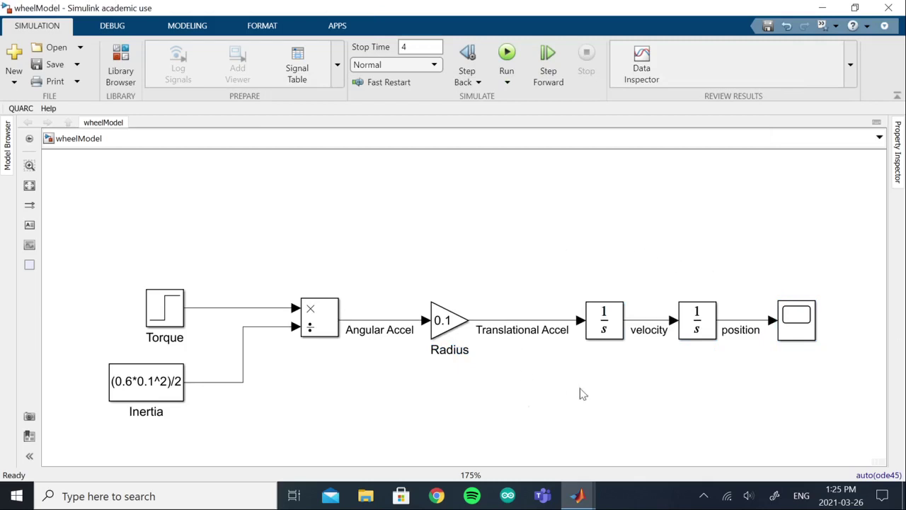
Add a second input to the Scope and branch it from the Translational Accel signal.
{"action": "left_click", "coordinate": [788, 330]}
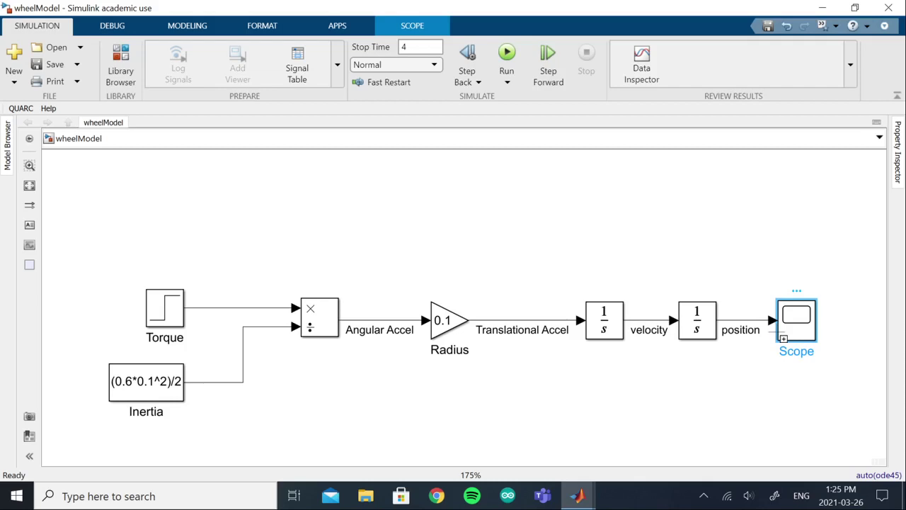
{"action": "mouse_move", "coordinate": [779, 332]}
{"action": "left_mouse_down"}
{"action": "mouse_move", "coordinate": [717, 360]}
{"action": "mouse_move", "coordinate": [615, 362]}
{"action": "mouse_move", "coordinate": [546, 334]}
{"action": "mouse_move", "coordinate": [545, 322]}
{"action": "left_mouse_up"}
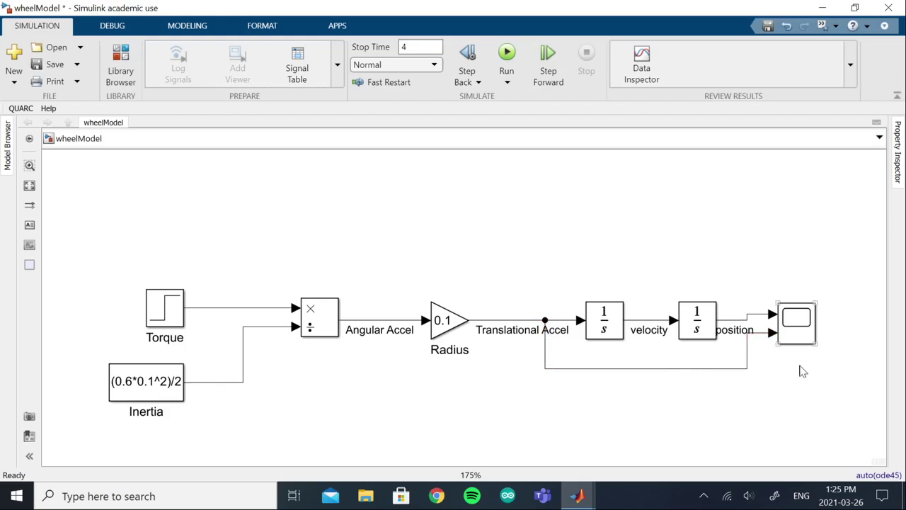
Open the Scope, switch the measured trace to Translational Accel, and move the first cursor back to about 1.32 s.
{"action": "left_click", "coordinate": [798, 322]}
{"action": "double_click", "coordinate": [798, 323]}
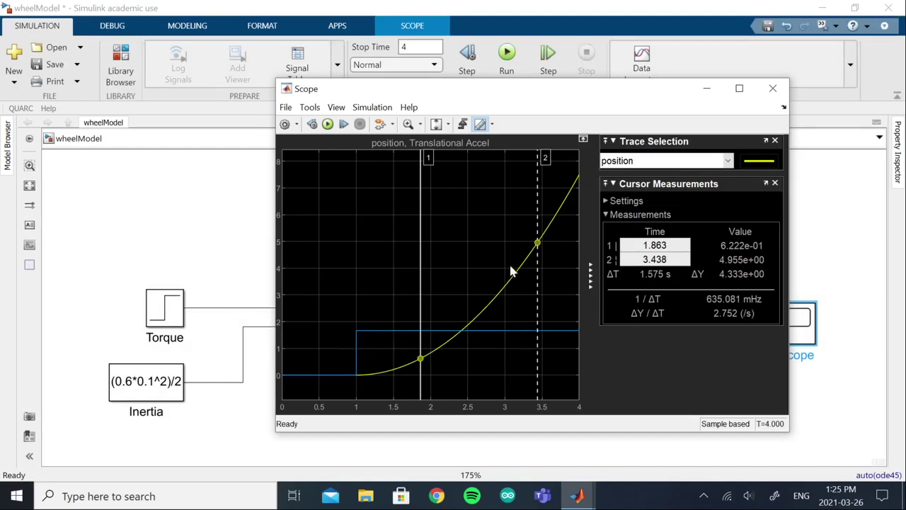
{"action": "left_click", "coordinate": [729, 162]}
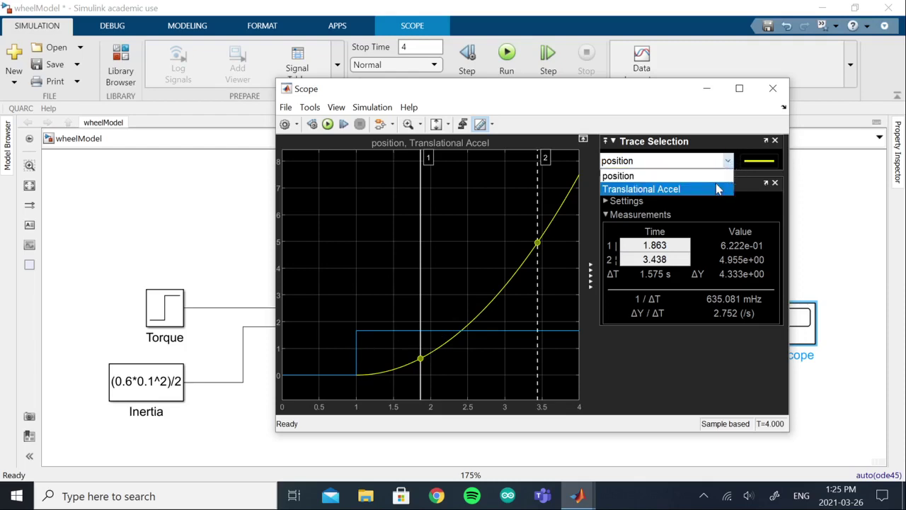
{"action": "left_click", "coordinate": [712, 190]}
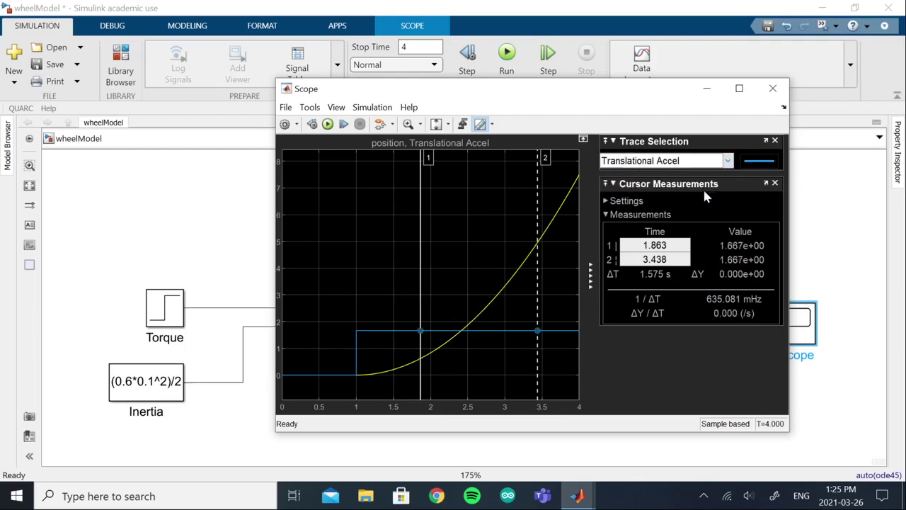
{"action": "left_click_drag", "start_coordinate": [420, 330], "coordinate": [380, 328]}
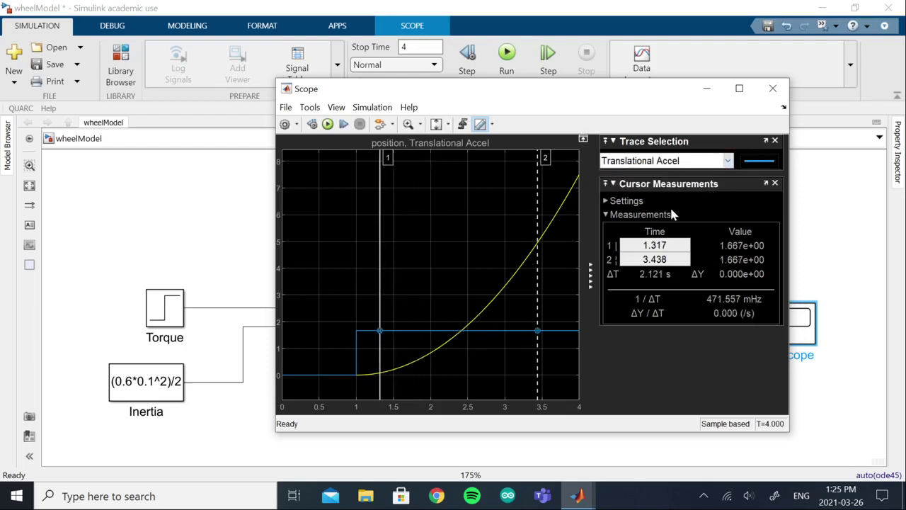
Compare the cursor measurements of the position trace with those of Translational Accel, and close the Scope.
{"action": "left_click", "coordinate": [728, 161]}
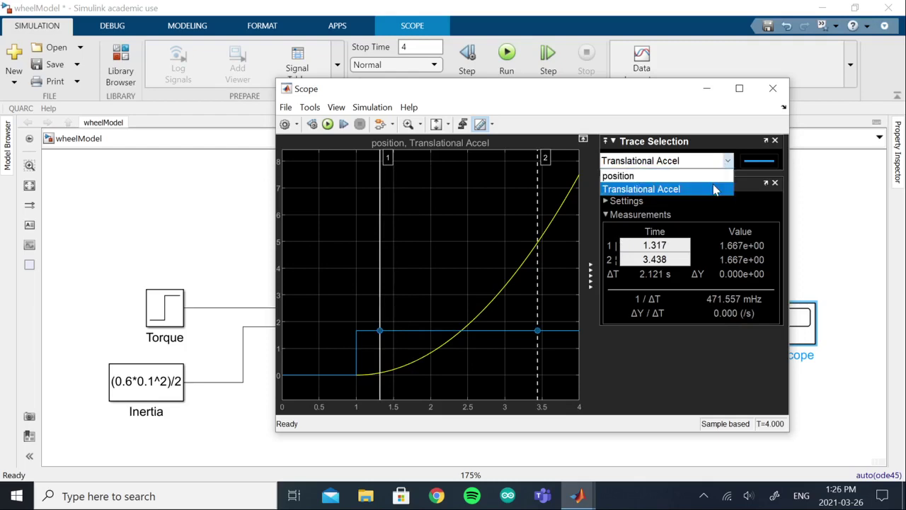
{"action": "left_click", "coordinate": [721, 174]}
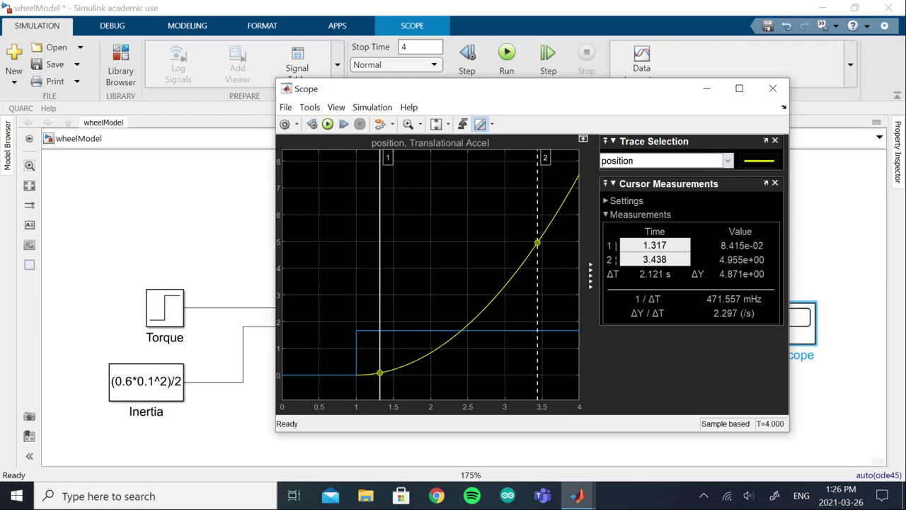
{"action": "left_click", "coordinate": [728, 163]}
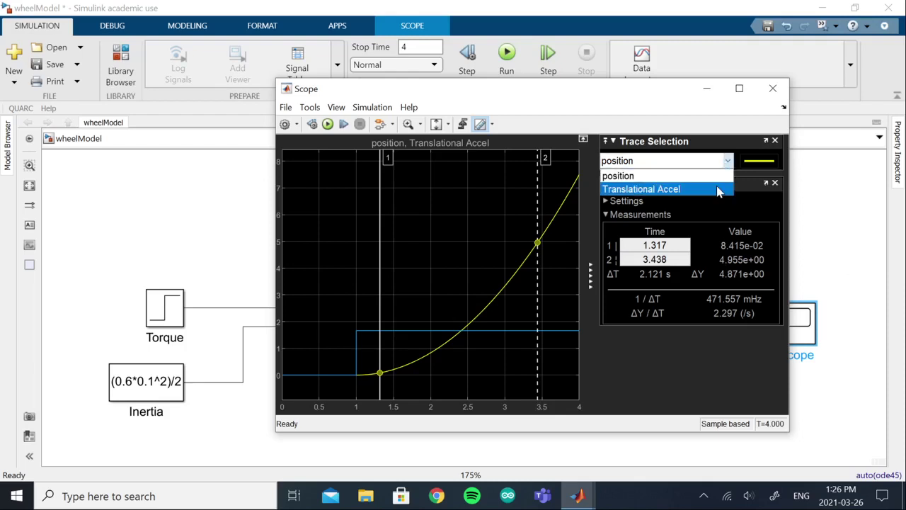
{"action": "left_click", "coordinate": [718, 189]}
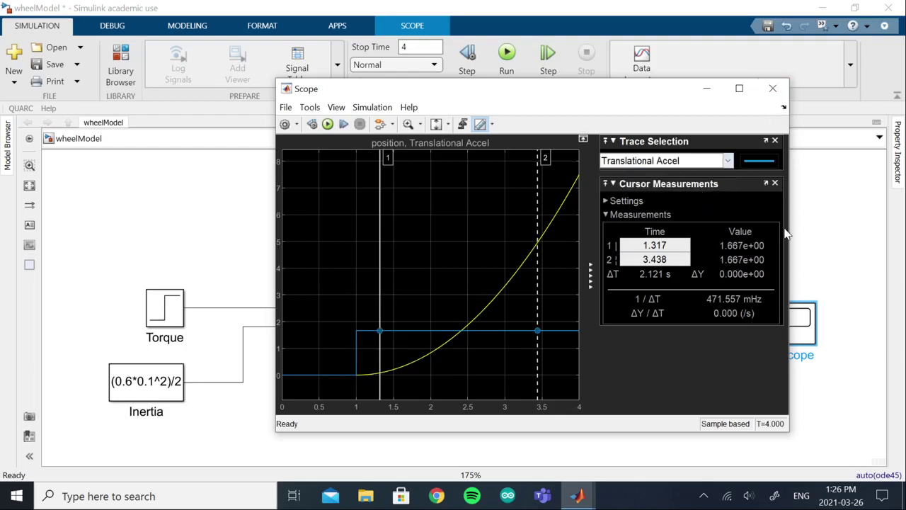
{"action": "left_click", "coordinate": [773, 89]}
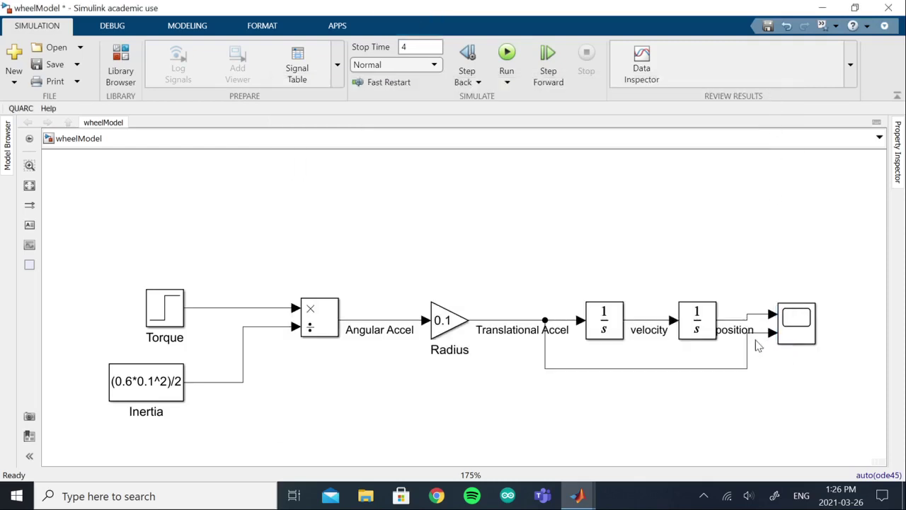
Save the model with the Translational Accel branch connected to the Scope.
{"action": "left_click", "coordinate": [748, 361]}
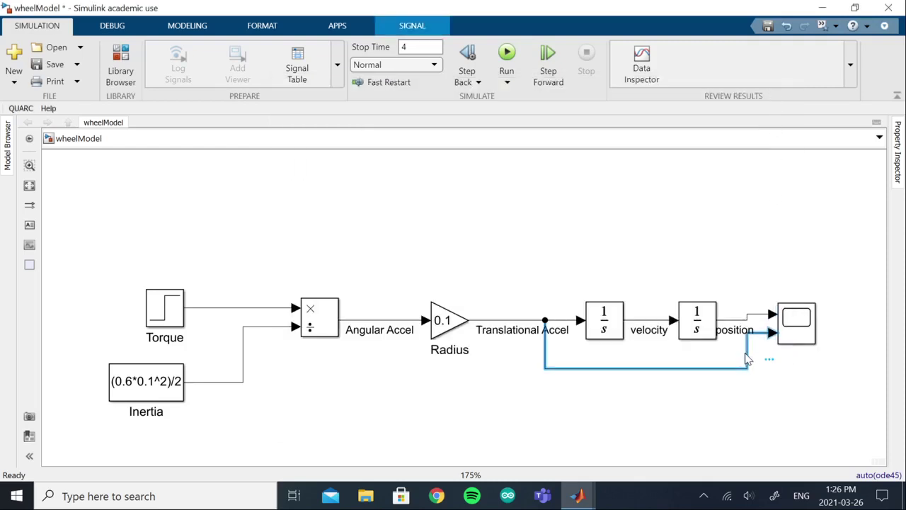
{"action": "left_click", "coordinate": [740, 401]}
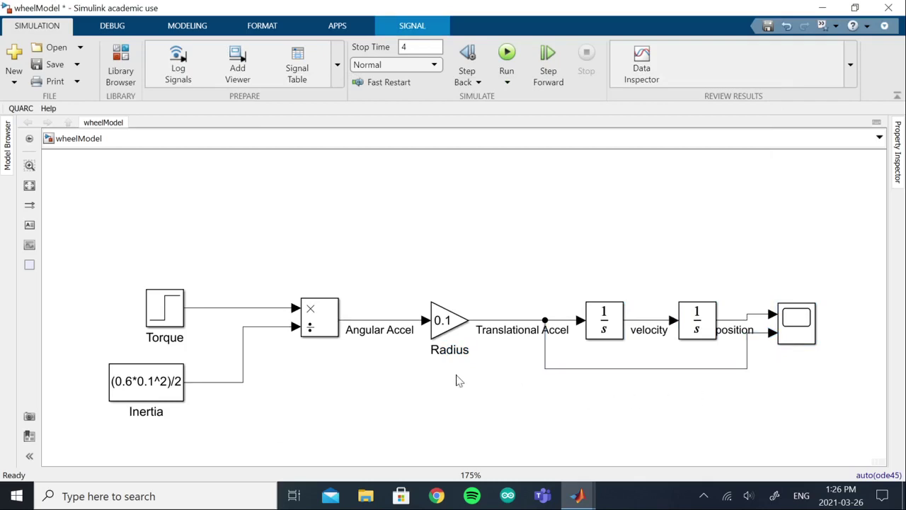
{"action": "key", "text": "ctrl+shift+a"}
{"action": "scroll", "coordinate": [397, 352], "scroll_direction": "up", "scroll_amount": 1}
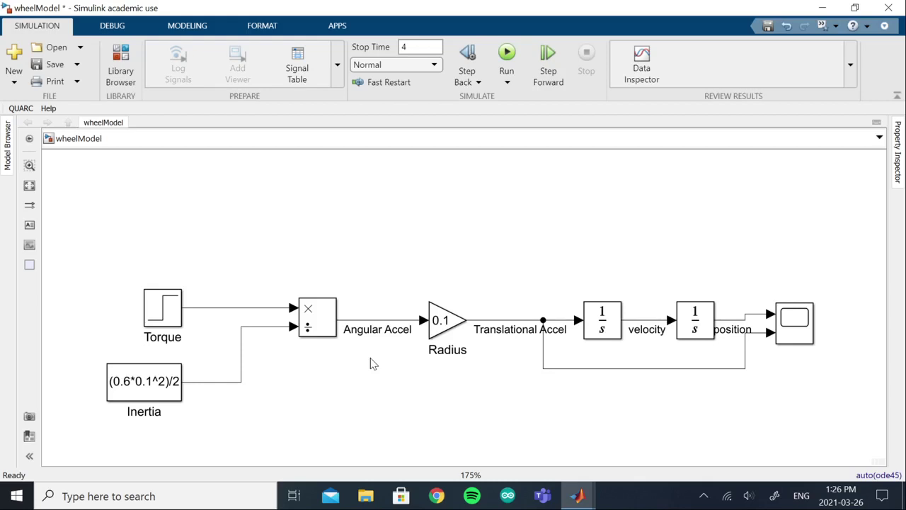
{"action": "key", "text": "ctrl+s"}
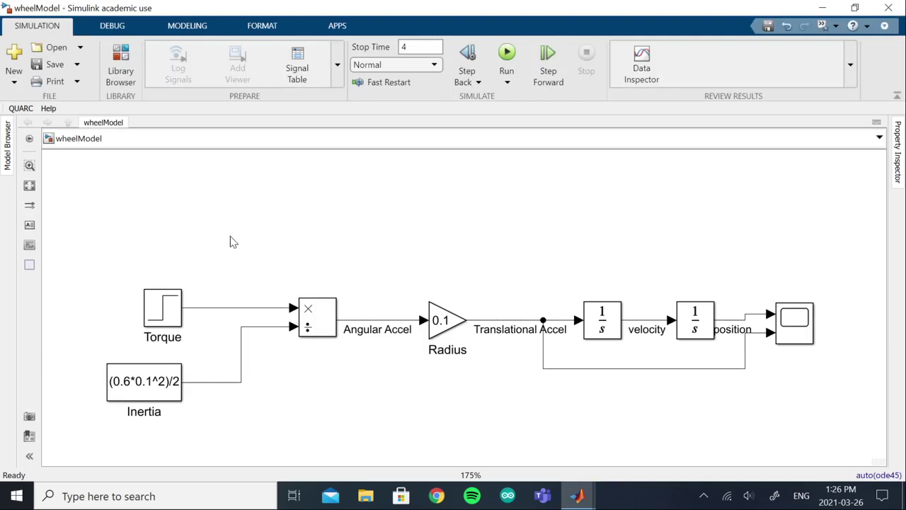
Move the Inertia block next to the Divide block and group everything between the Torque block and the Scope into a subsystem.
{"action": "left_click_drag", "start_coordinate": [168, 383], "coordinate": [268, 356]}
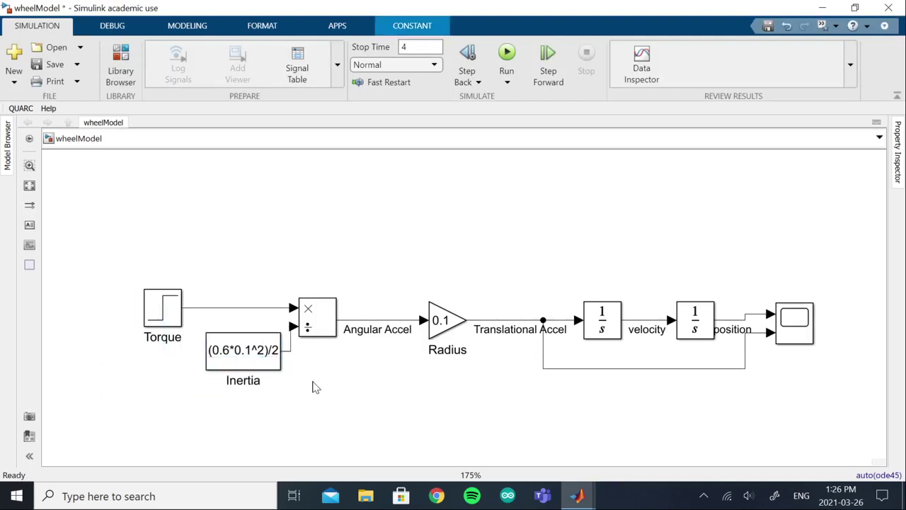
{"action": "left_click_drag", "start_coordinate": [756, 252], "coordinate": [204, 425]}
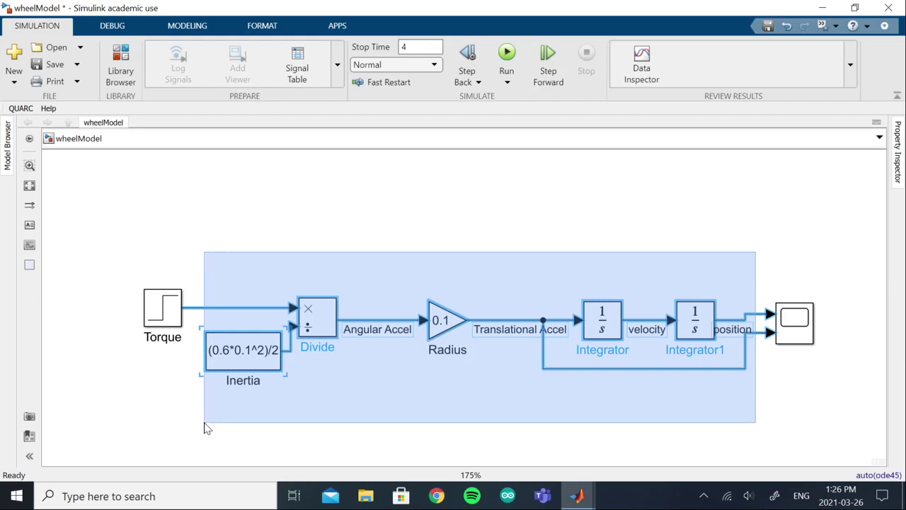
{"action": "left_click_drag", "start_coordinate": [205, 427], "coordinate": [203, 425]}
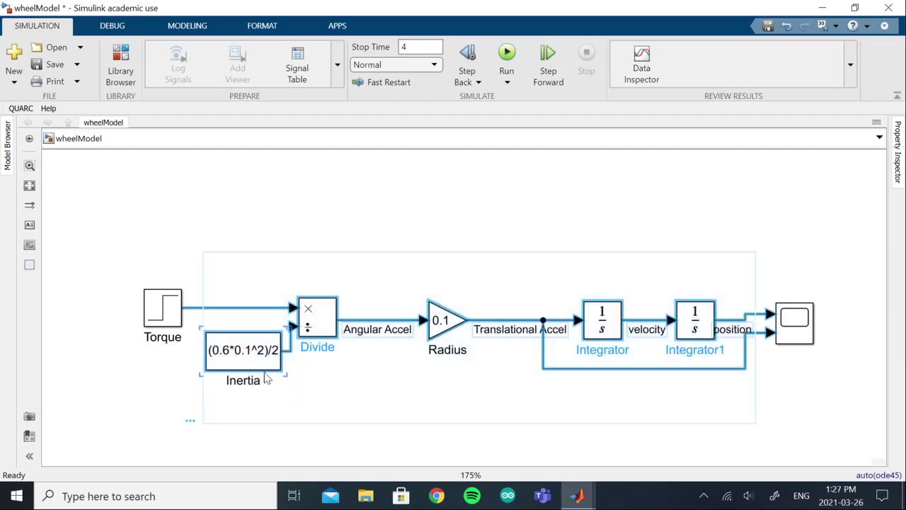
{"action": "right_click", "coordinate": [317, 330]}
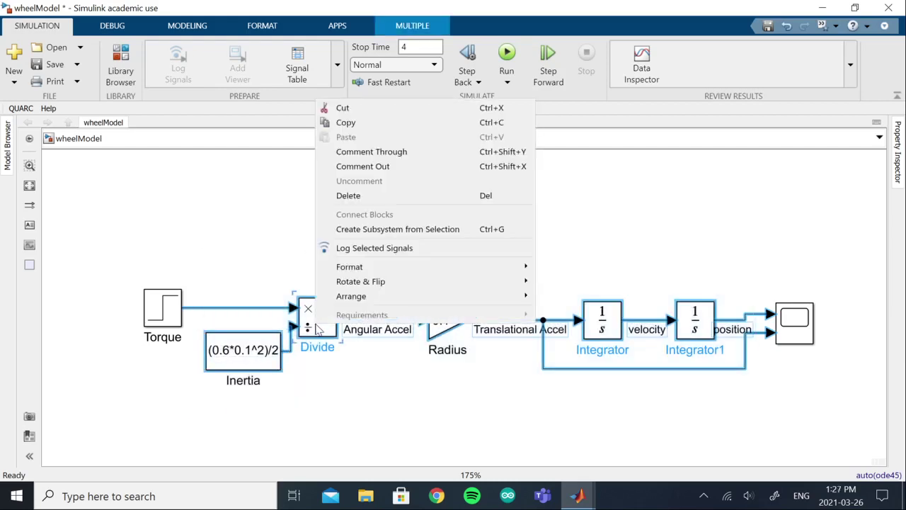
{"action": "left_click", "coordinate": [365, 232]}
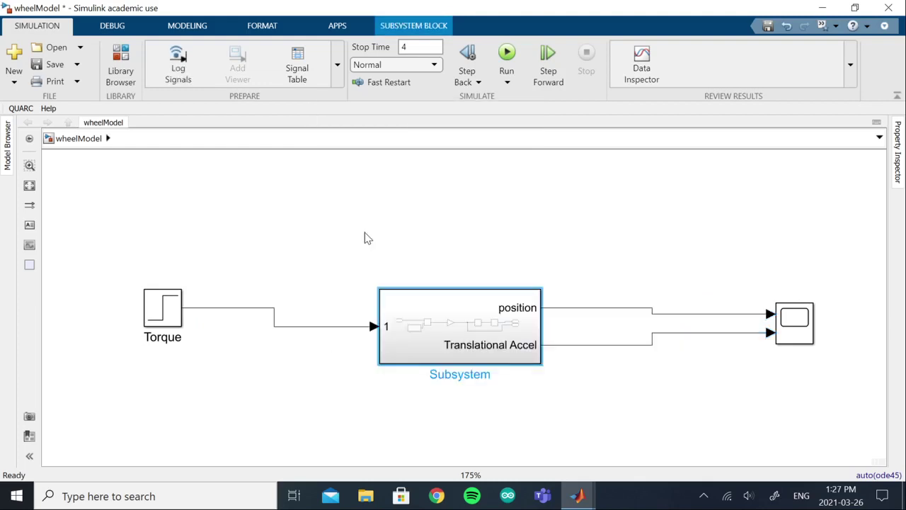
Rename the subsystem "Wheel" and move the Torque block closer so its line runs straight into the input.
{"action": "left_click", "coordinate": [429, 310]}
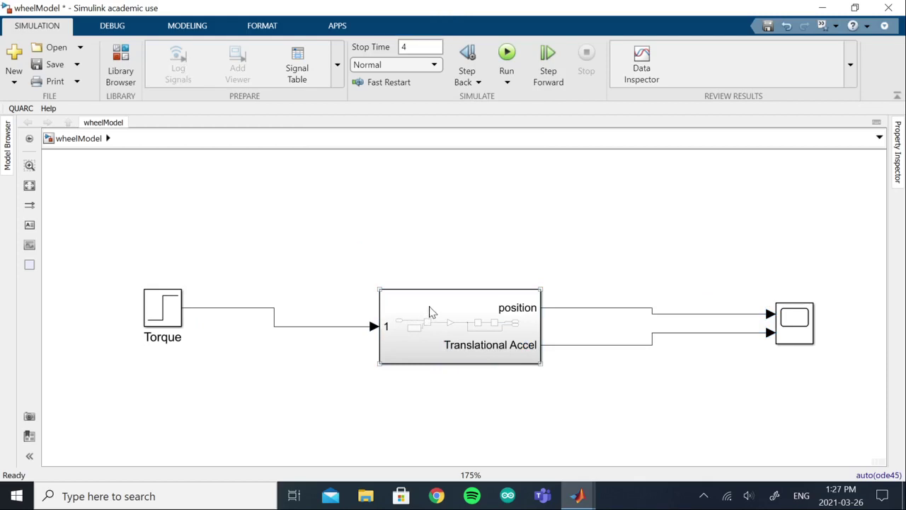
{"action": "left_click", "coordinate": [460, 374]}
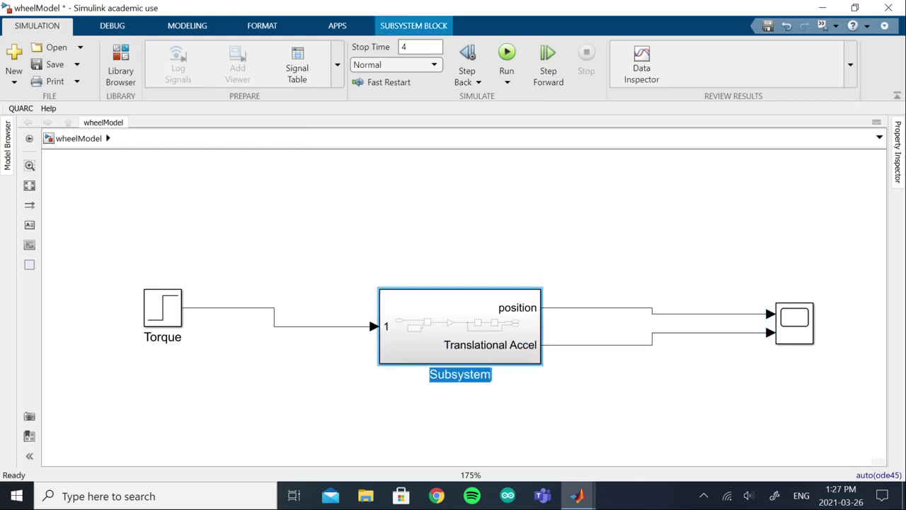
{"action": "type", "text": "Wheel"}
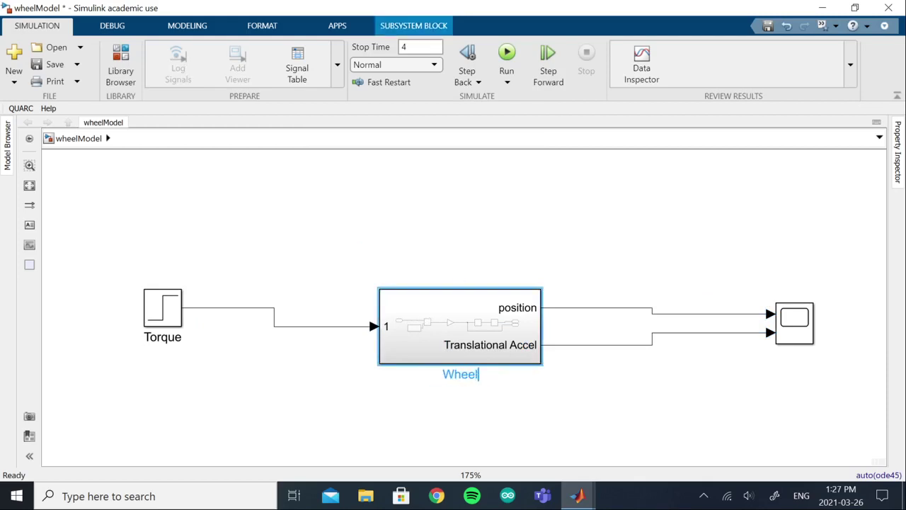
{"action": "left_click", "coordinate": [504, 441]}
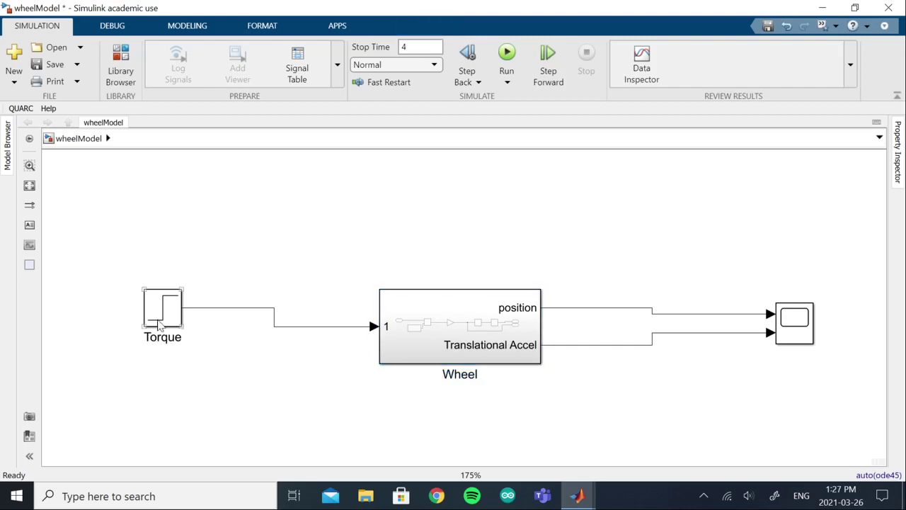
{"action": "left_click_drag", "start_coordinate": [165, 319], "coordinate": [239, 337]}
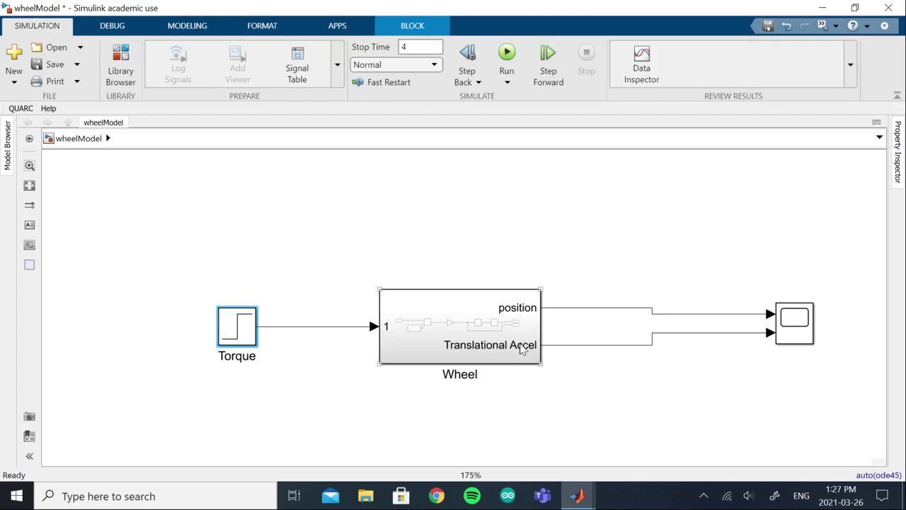
{"action": "left_click", "coordinate": [610, 370]}
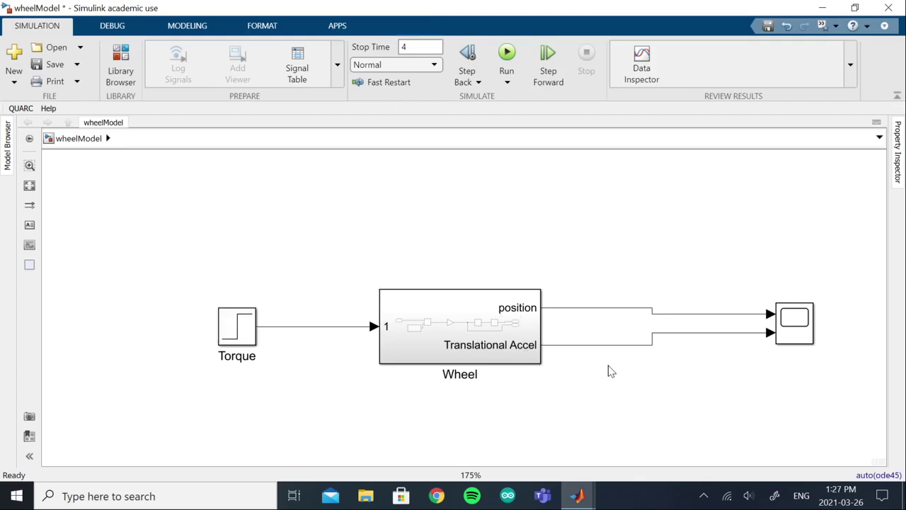
Open the Wheel subsystem and name the signal from input port 1 to the Divide block "Torque".
{"action": "double_click", "coordinate": [431, 330]}
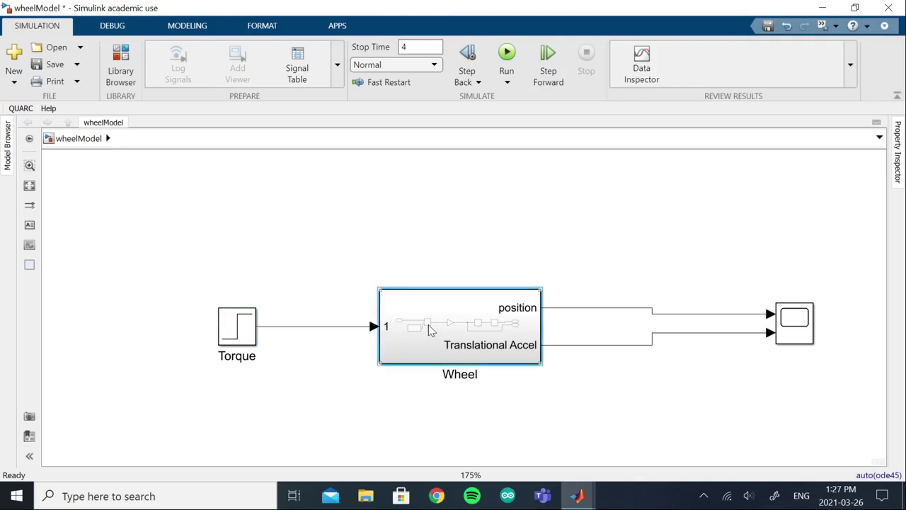
{"action": "left_click", "coordinate": [188, 274]}
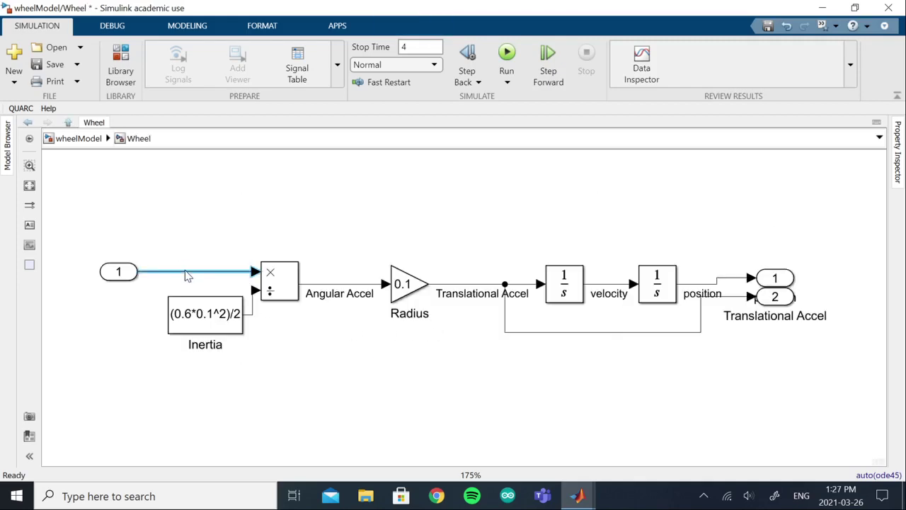
{"action": "type", "text": "Tor"}
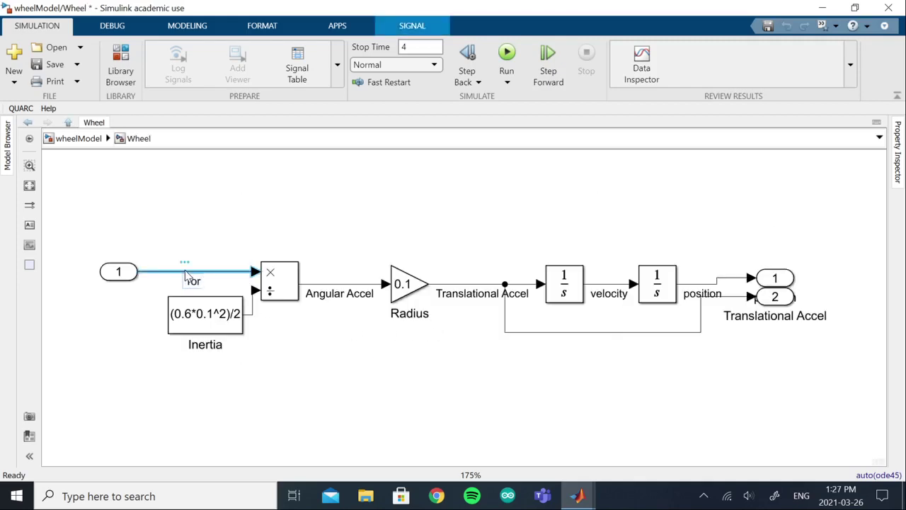
{"action": "type", "text": "que"}
Set the In1 port's icon display to Signal name and return to the top level of wheelModel.
{"action": "left_click", "coordinate": [122, 276]}
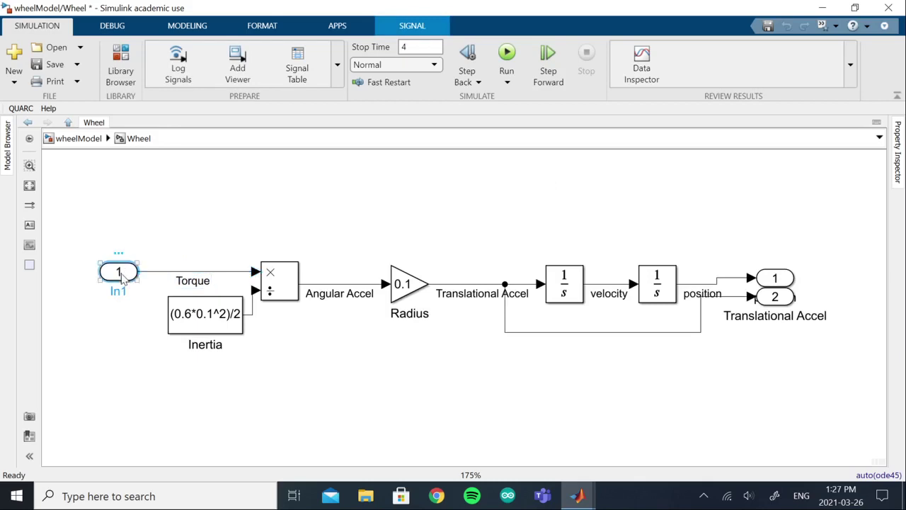
{"action": "double_click", "coordinate": [122, 276]}
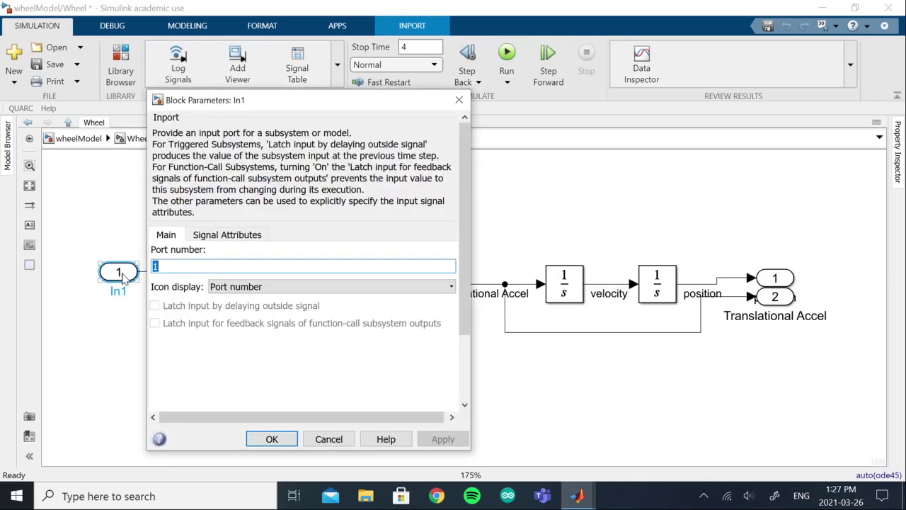
{"action": "left_click", "coordinate": [236, 288]}
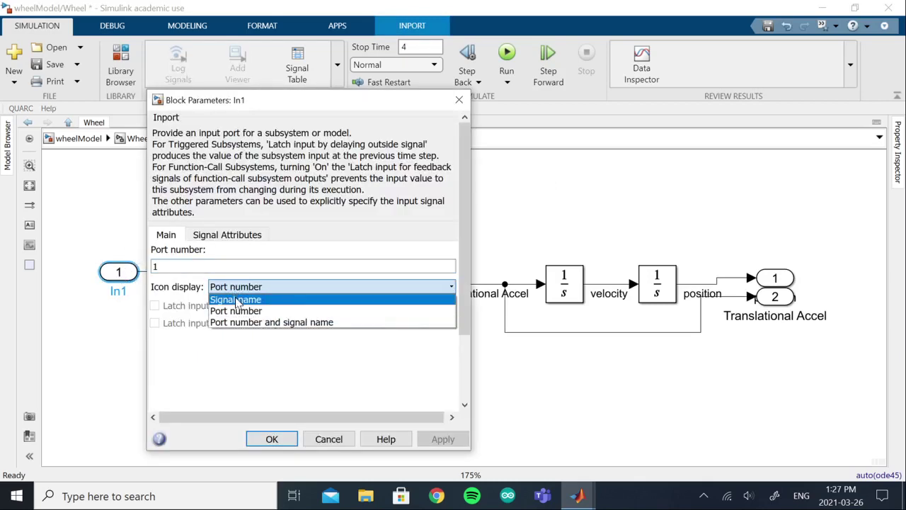
{"action": "left_click", "coordinate": [235, 299]}
{"action": "left_click", "coordinate": [270, 439]}
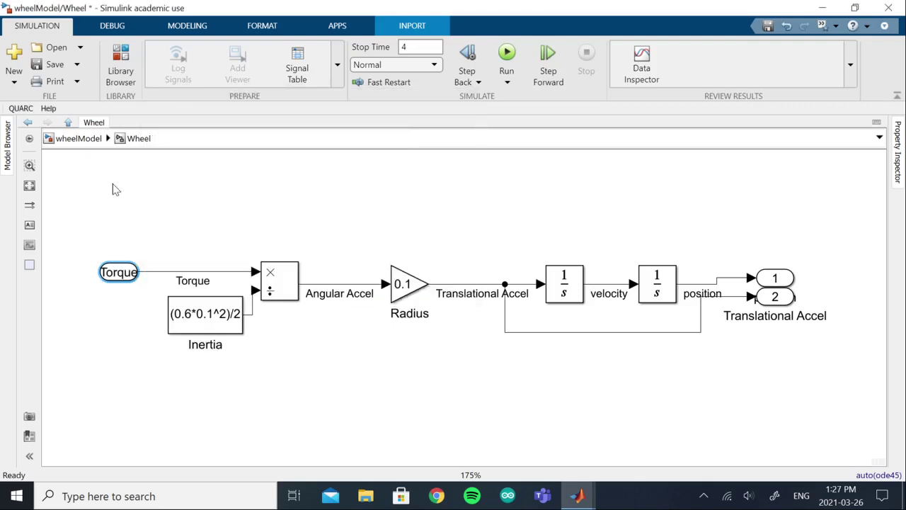
{"action": "left_click", "coordinate": [79, 138]}
Inspect the Wheel block's port labels and its internal blocks, and return to the top level of the model.
{"action": "left_click", "coordinate": [400, 332]}
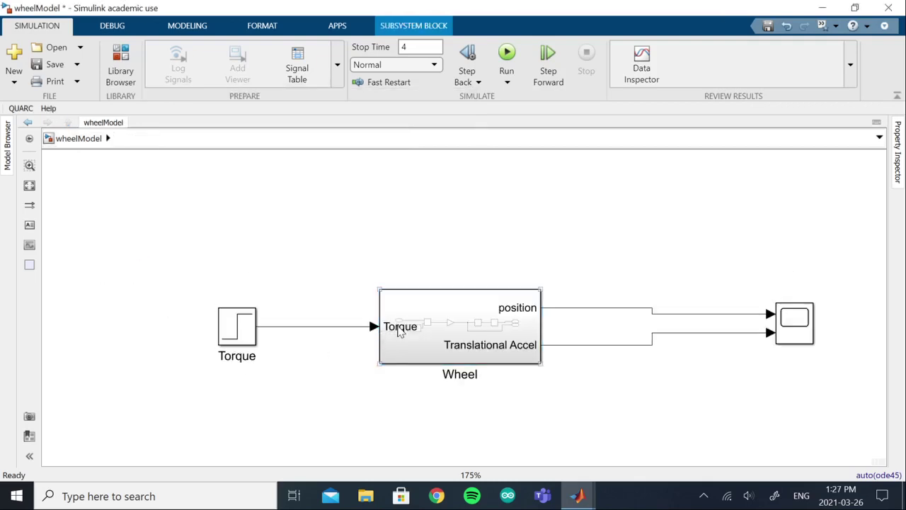
{"action": "double_click", "coordinate": [400, 332]}
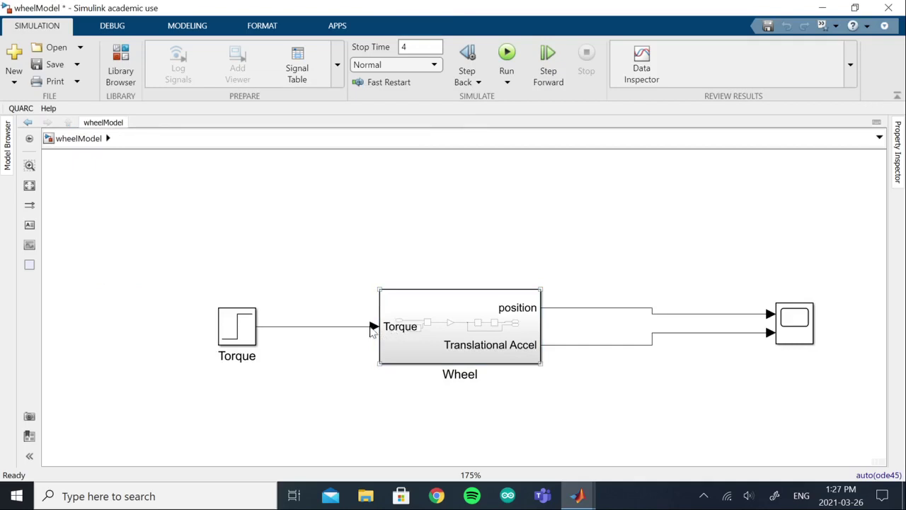
{"action": "left_click", "coordinate": [376, 357]}
{"action": "left_click", "coordinate": [532, 347]}
{"action": "double_click", "coordinate": [529, 330]}
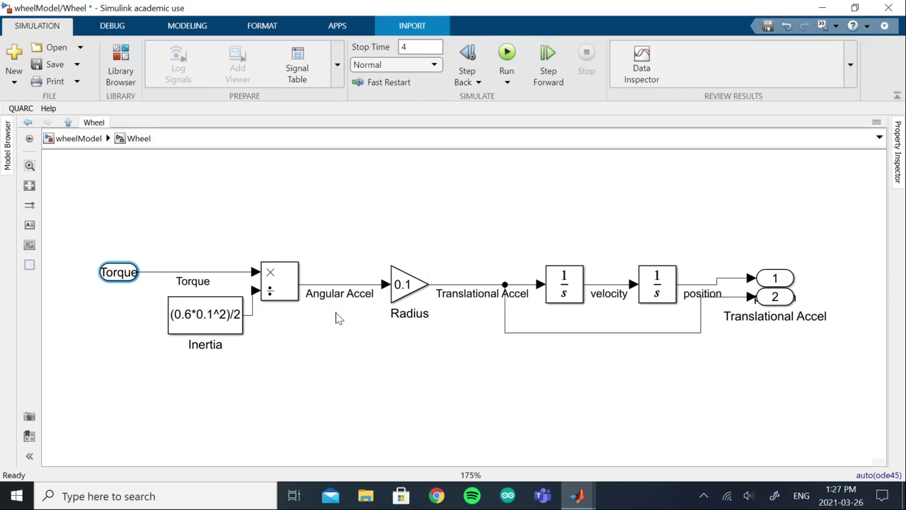
{"action": "left_click", "coordinate": [79, 139]}
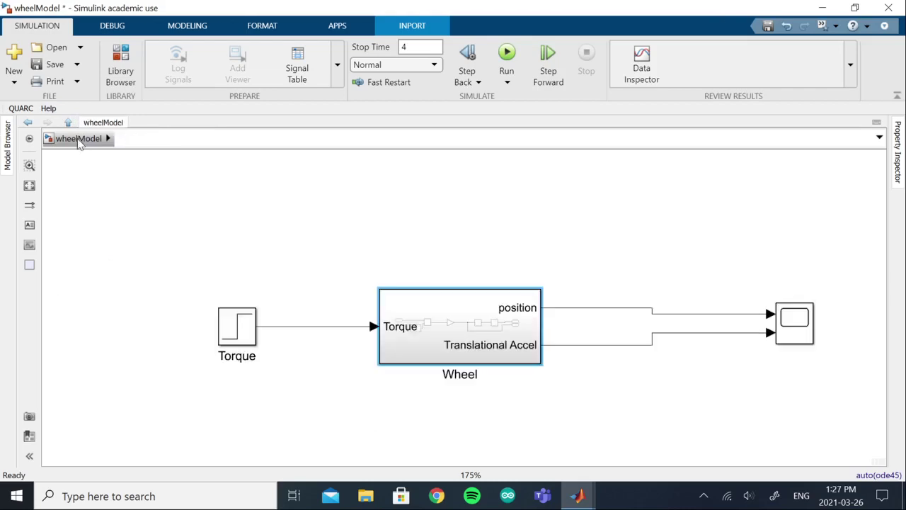
Save wheelModel and move the Scope block closer to the Wheel subsystem so the position line runs straight.
{"action": "left_click", "coordinate": [550, 426]}
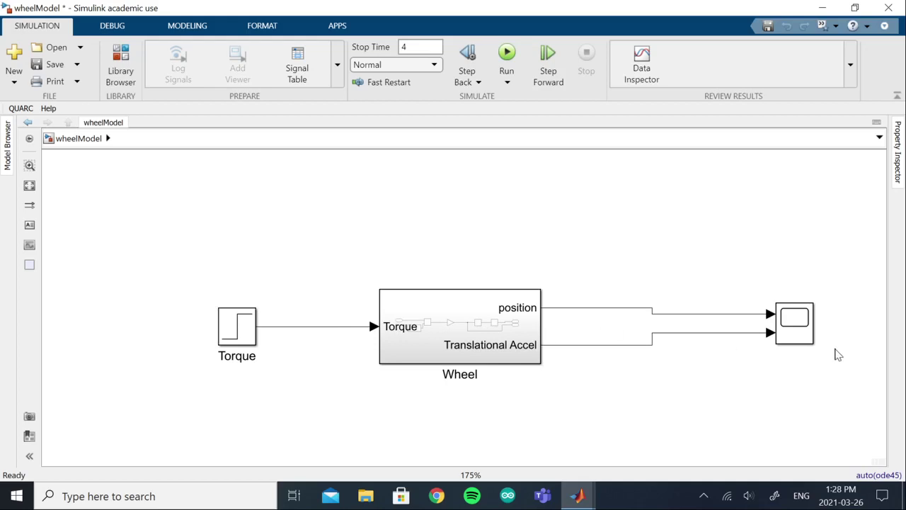
{"action": "key", "text": "ctrl+s"}
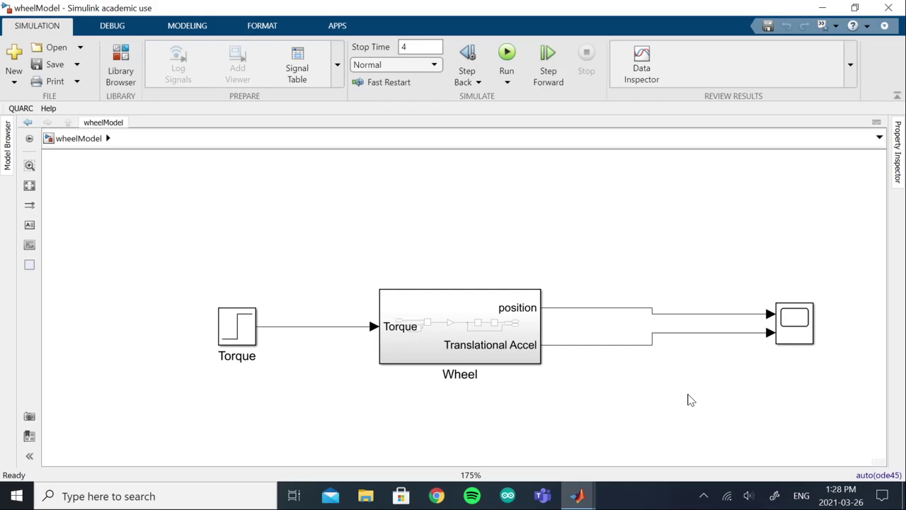
{"action": "left_click_drag", "start_coordinate": [787, 333], "coordinate": [692, 327]}
{"action": "left_click", "coordinate": [641, 409]}
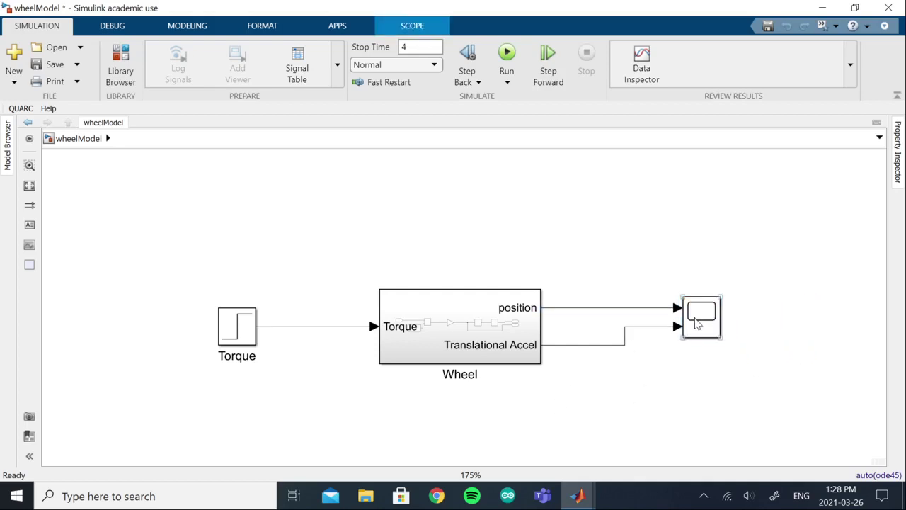
Rerun the simulation from the Scope, check the signal names offered for trace selection, and close the Scope window.
{"action": "left_click", "coordinate": [697, 322]}
{"action": "double_click", "coordinate": [697, 322]}
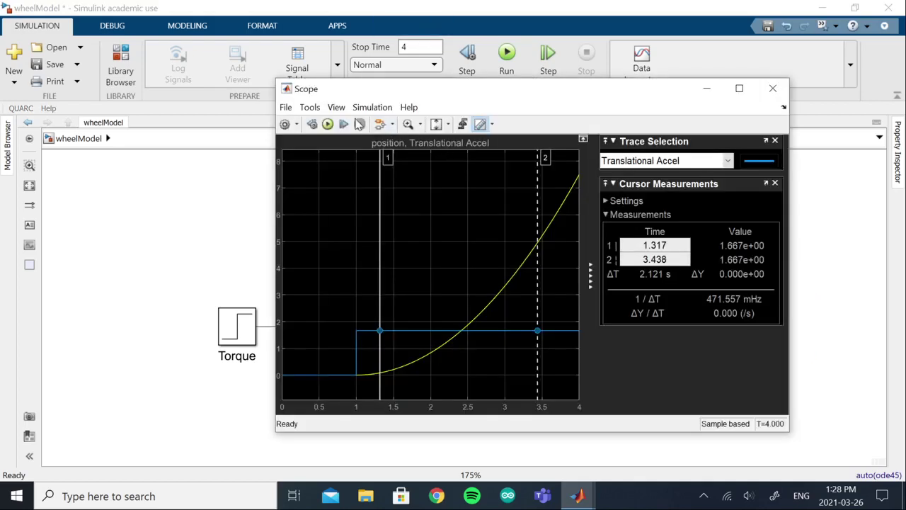
{"action": "left_click", "coordinate": [328, 124]}
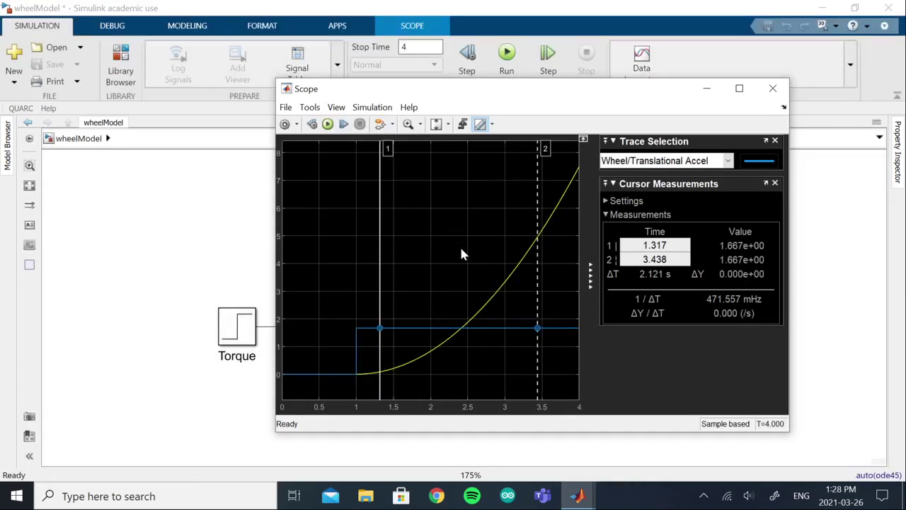
{"action": "left_click", "coordinate": [728, 161]}
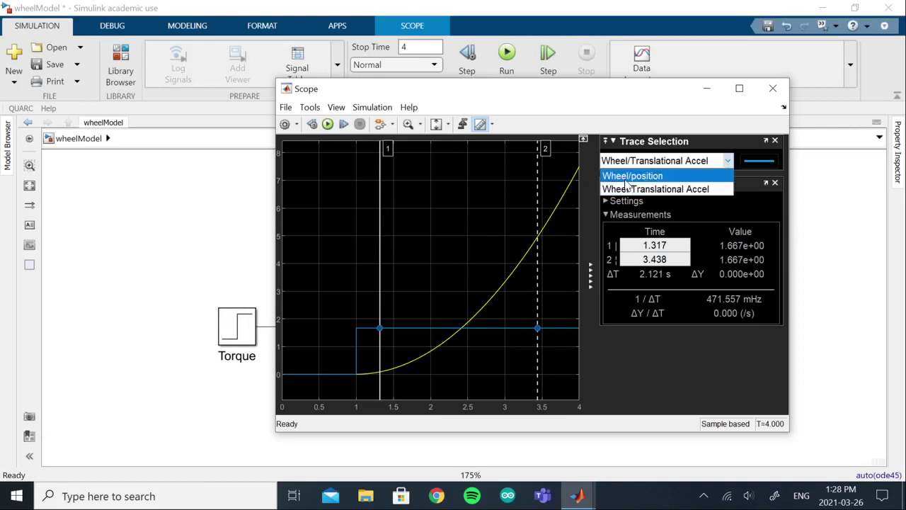
{"action": "left_click", "coordinate": [774, 88]}
{"action": "left_click", "coordinate": [770, 269]}
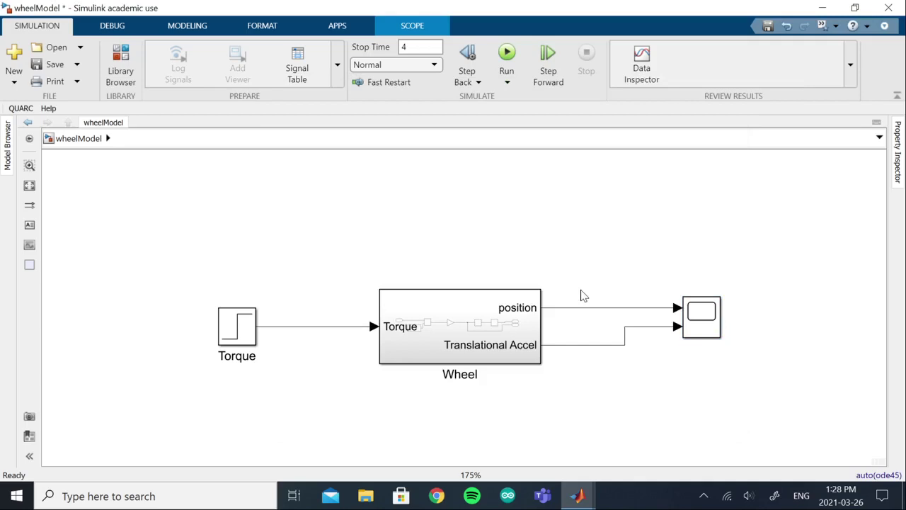
Reopen the Scope to view the Wheel output traces and the selected trace's name, and return to the model.
{"action": "left_click", "coordinate": [601, 347]}
{"action": "double_click", "coordinate": [696, 323]}
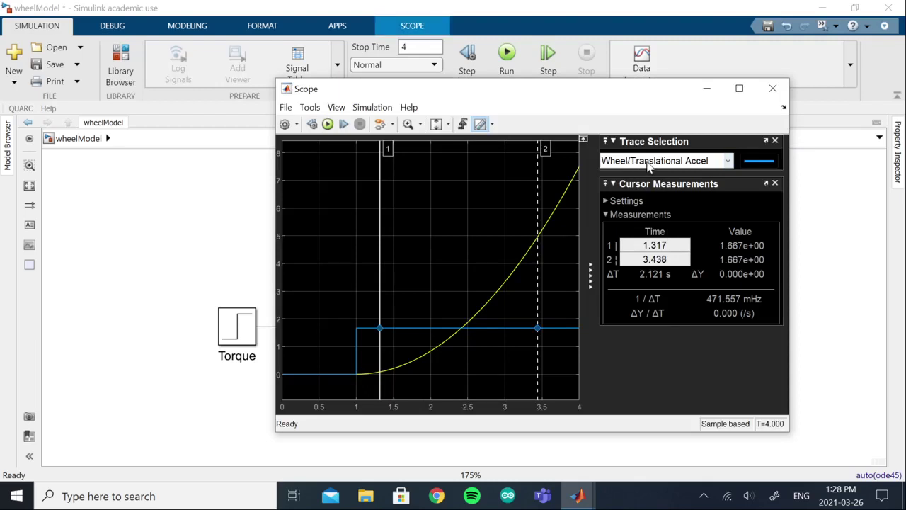
{"action": "left_click", "coordinate": [773, 89]}
{"action": "left_click", "coordinate": [781, 232]}
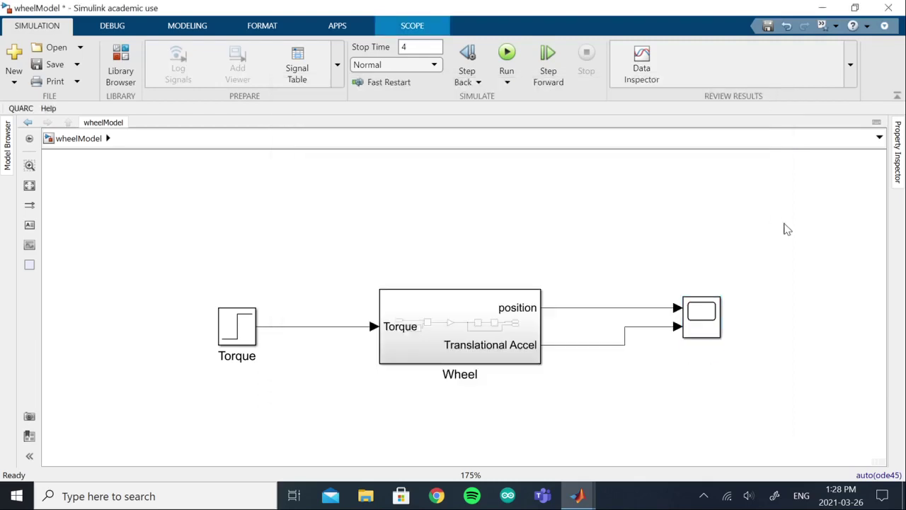